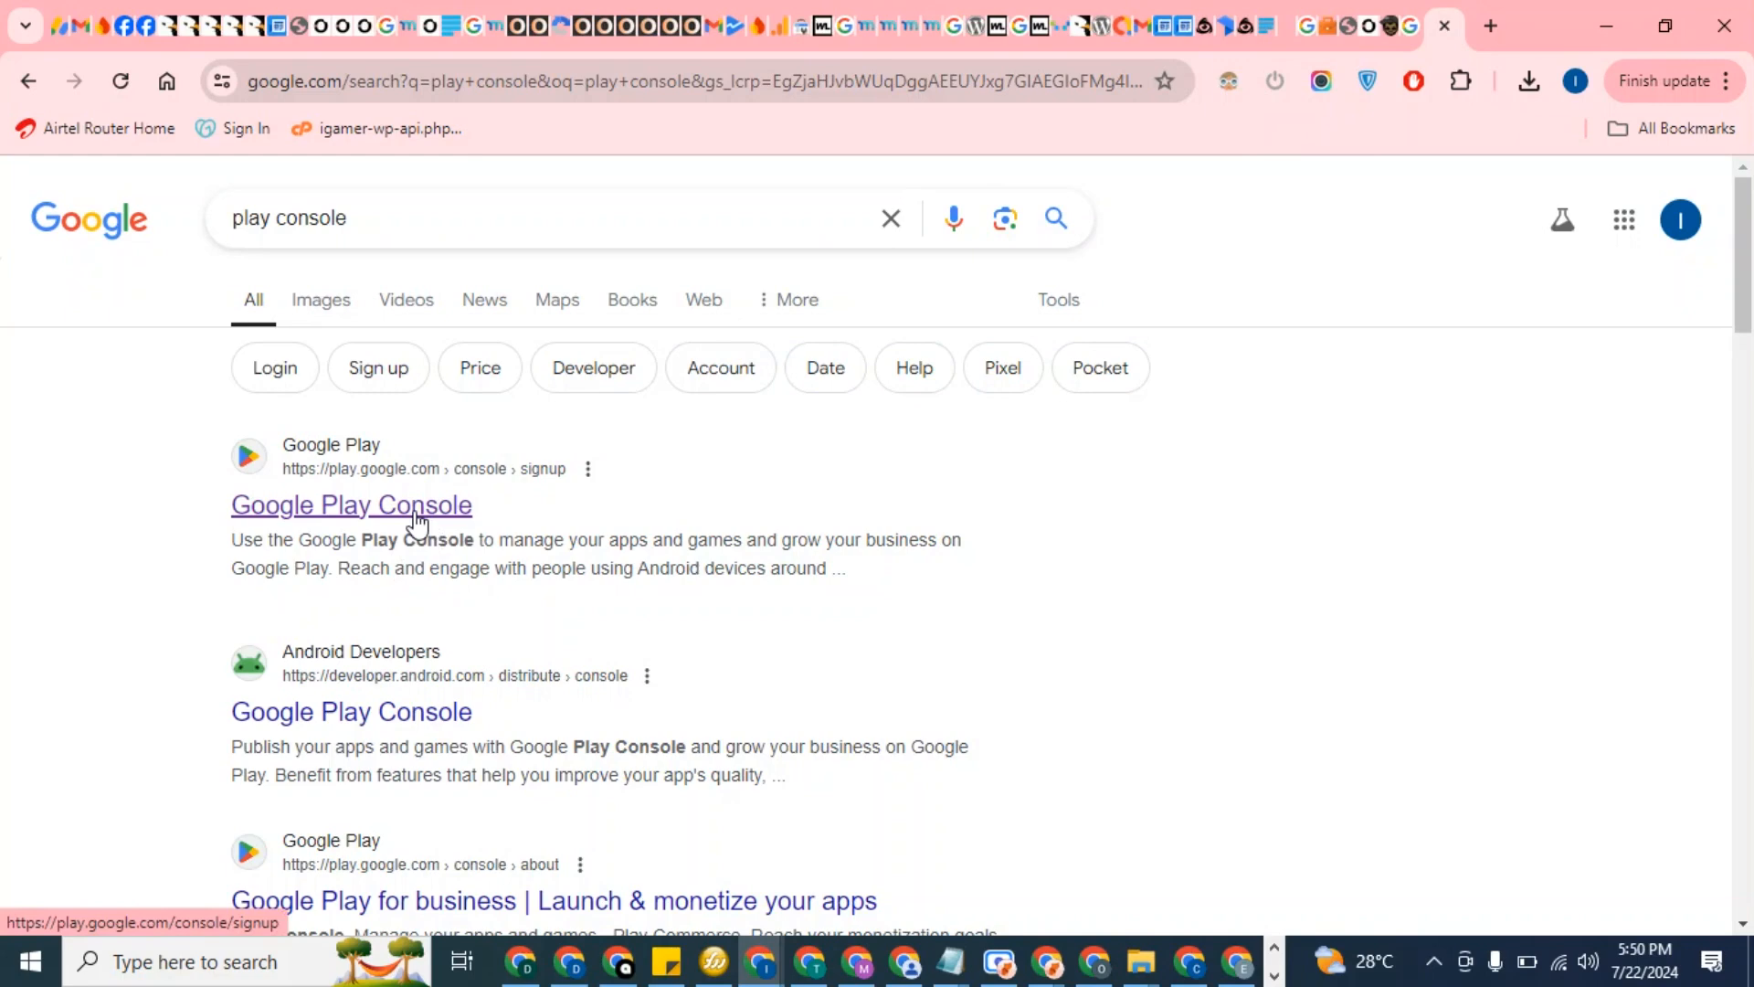
Open the Google Play Console sign-up page from the 'play console' search results
click(416, 522)
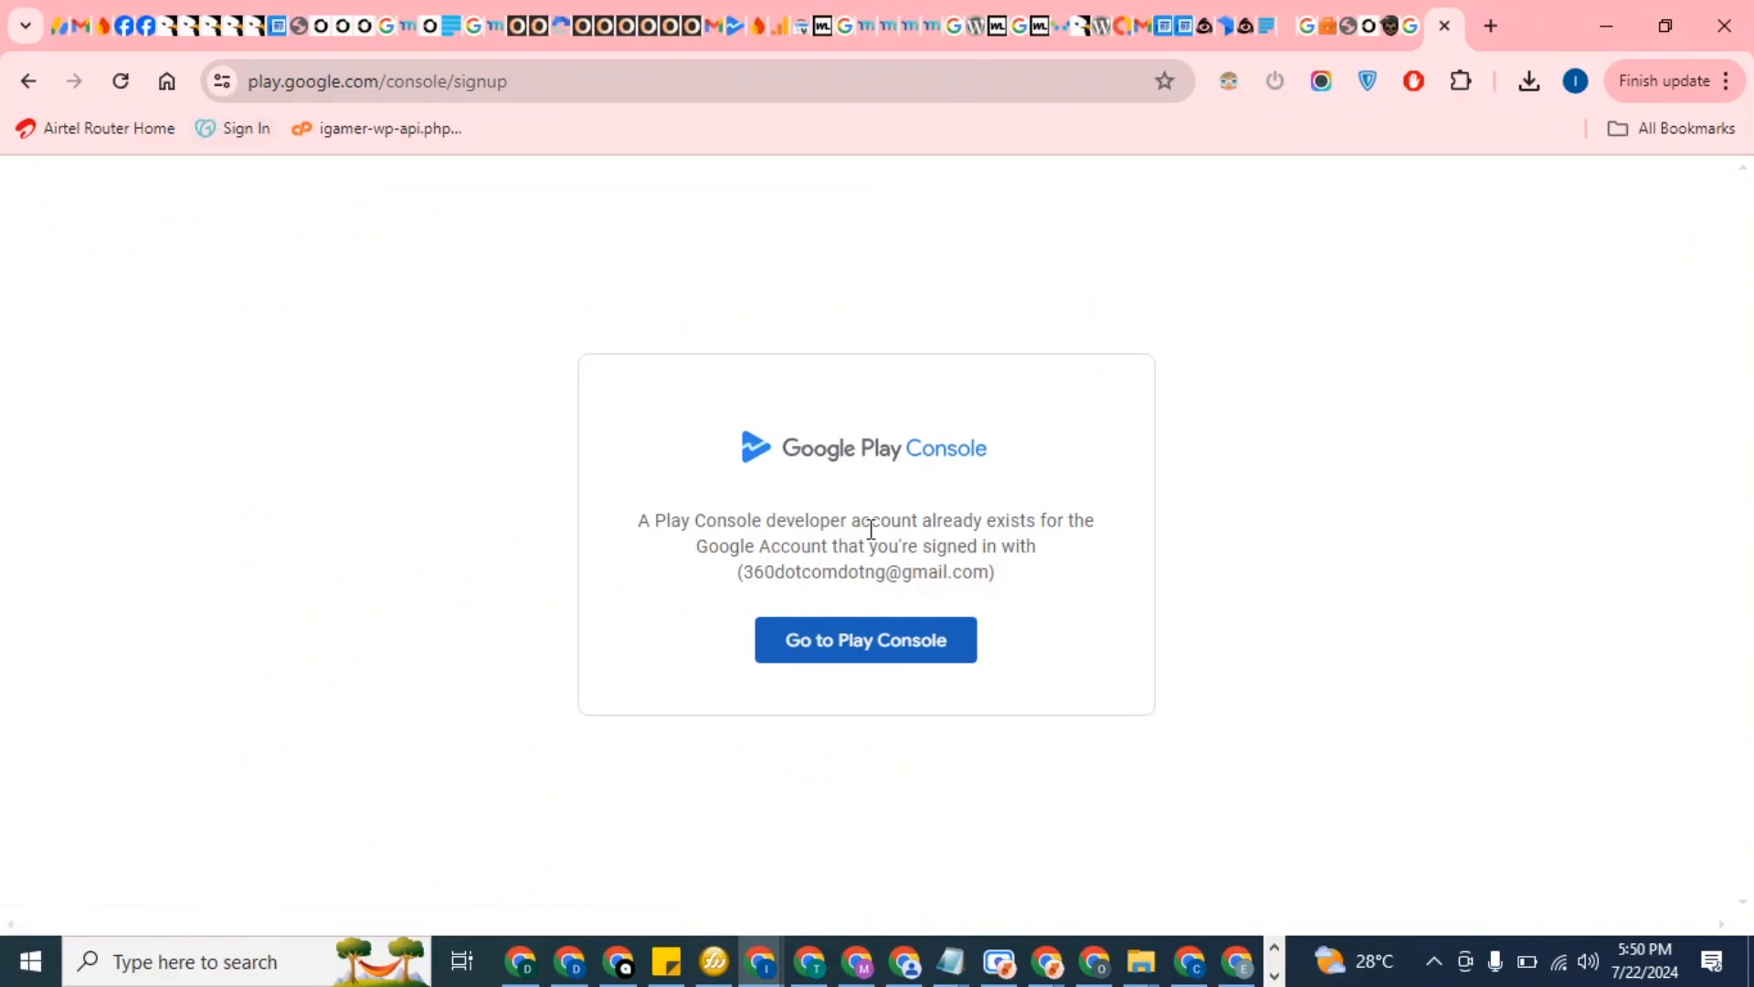
Enter Play Console and browse the developer account's list of 9 apps and their statuses
click(807, 654)
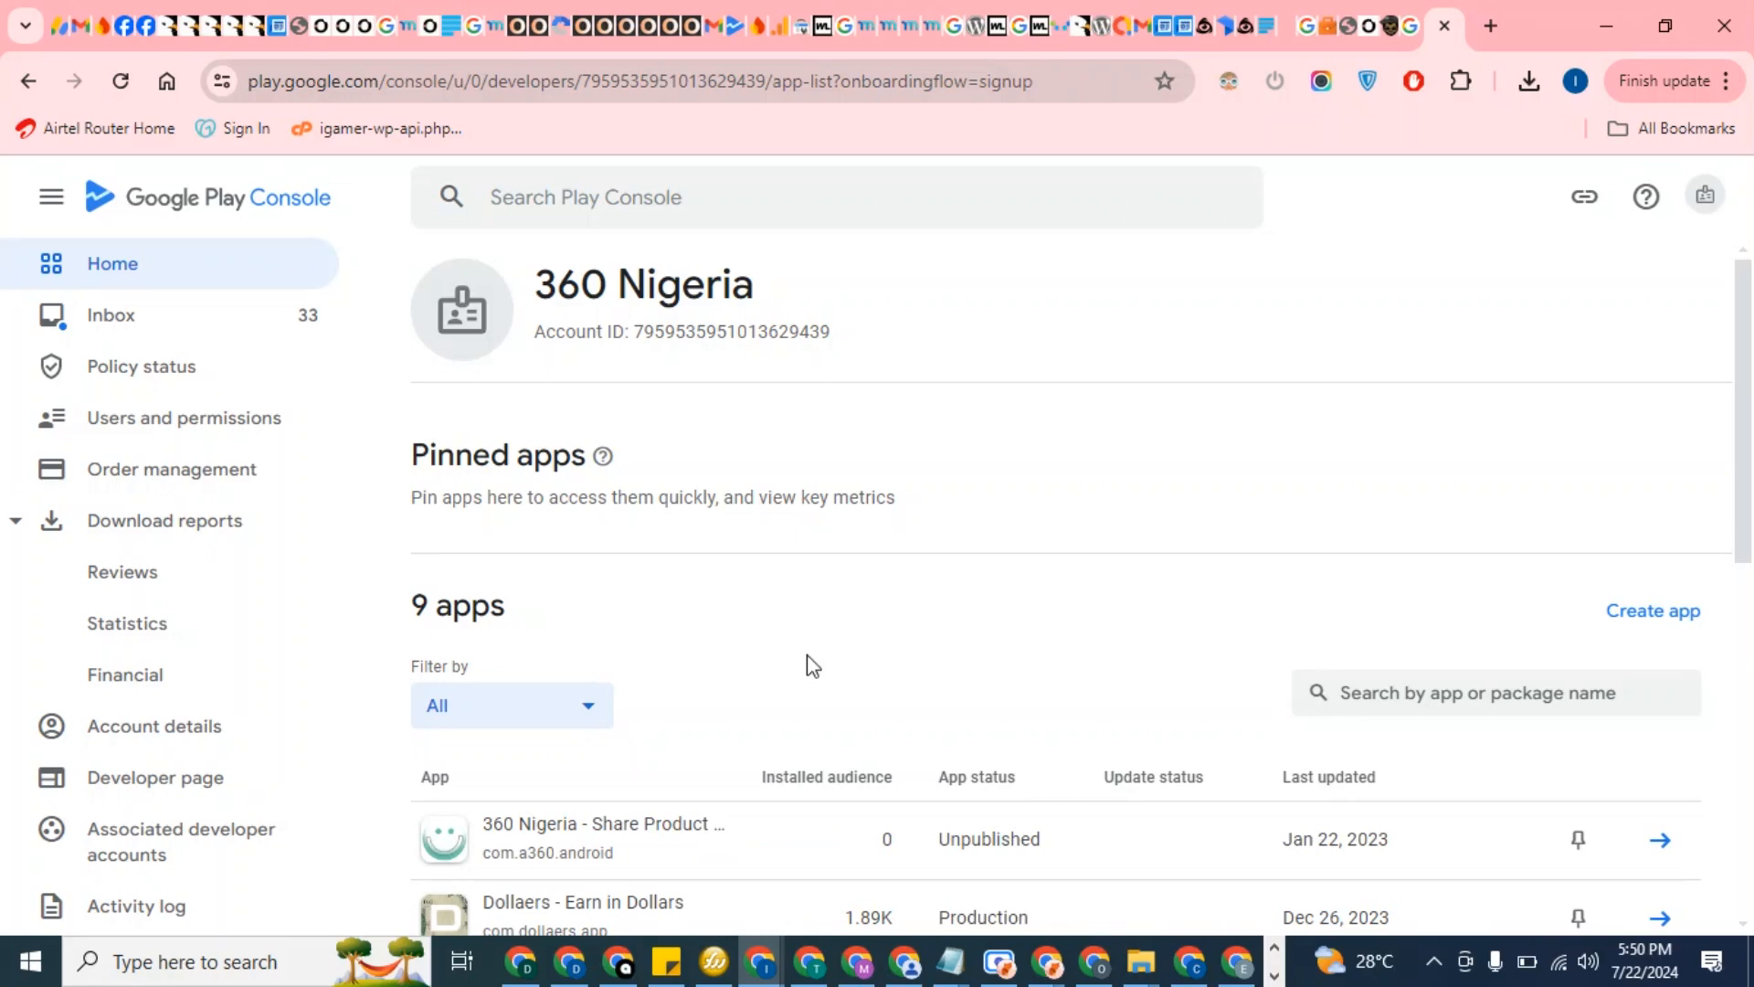
scroll(807, 666, down, 10)
scroll(736, 698, up, 8)
scroll(786, 676, up, 2)
click(1682, 610)
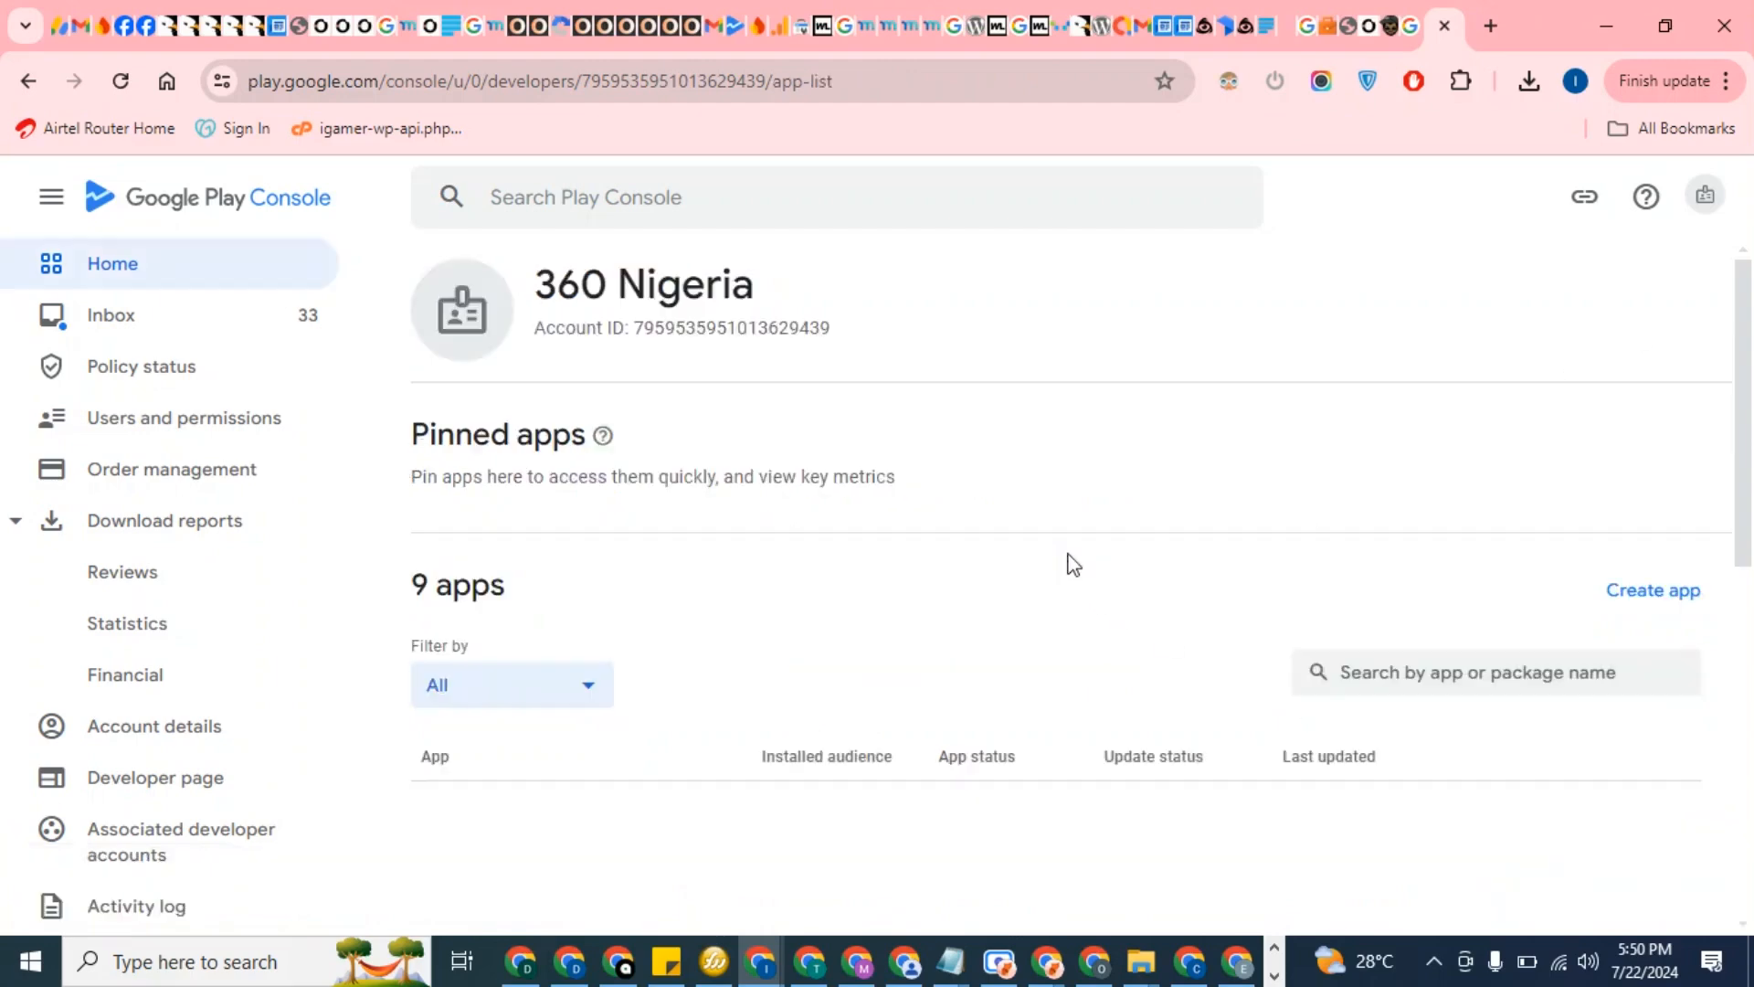
scroll(1072, 568, down, 4)
scroll(1076, 571, up, 2)
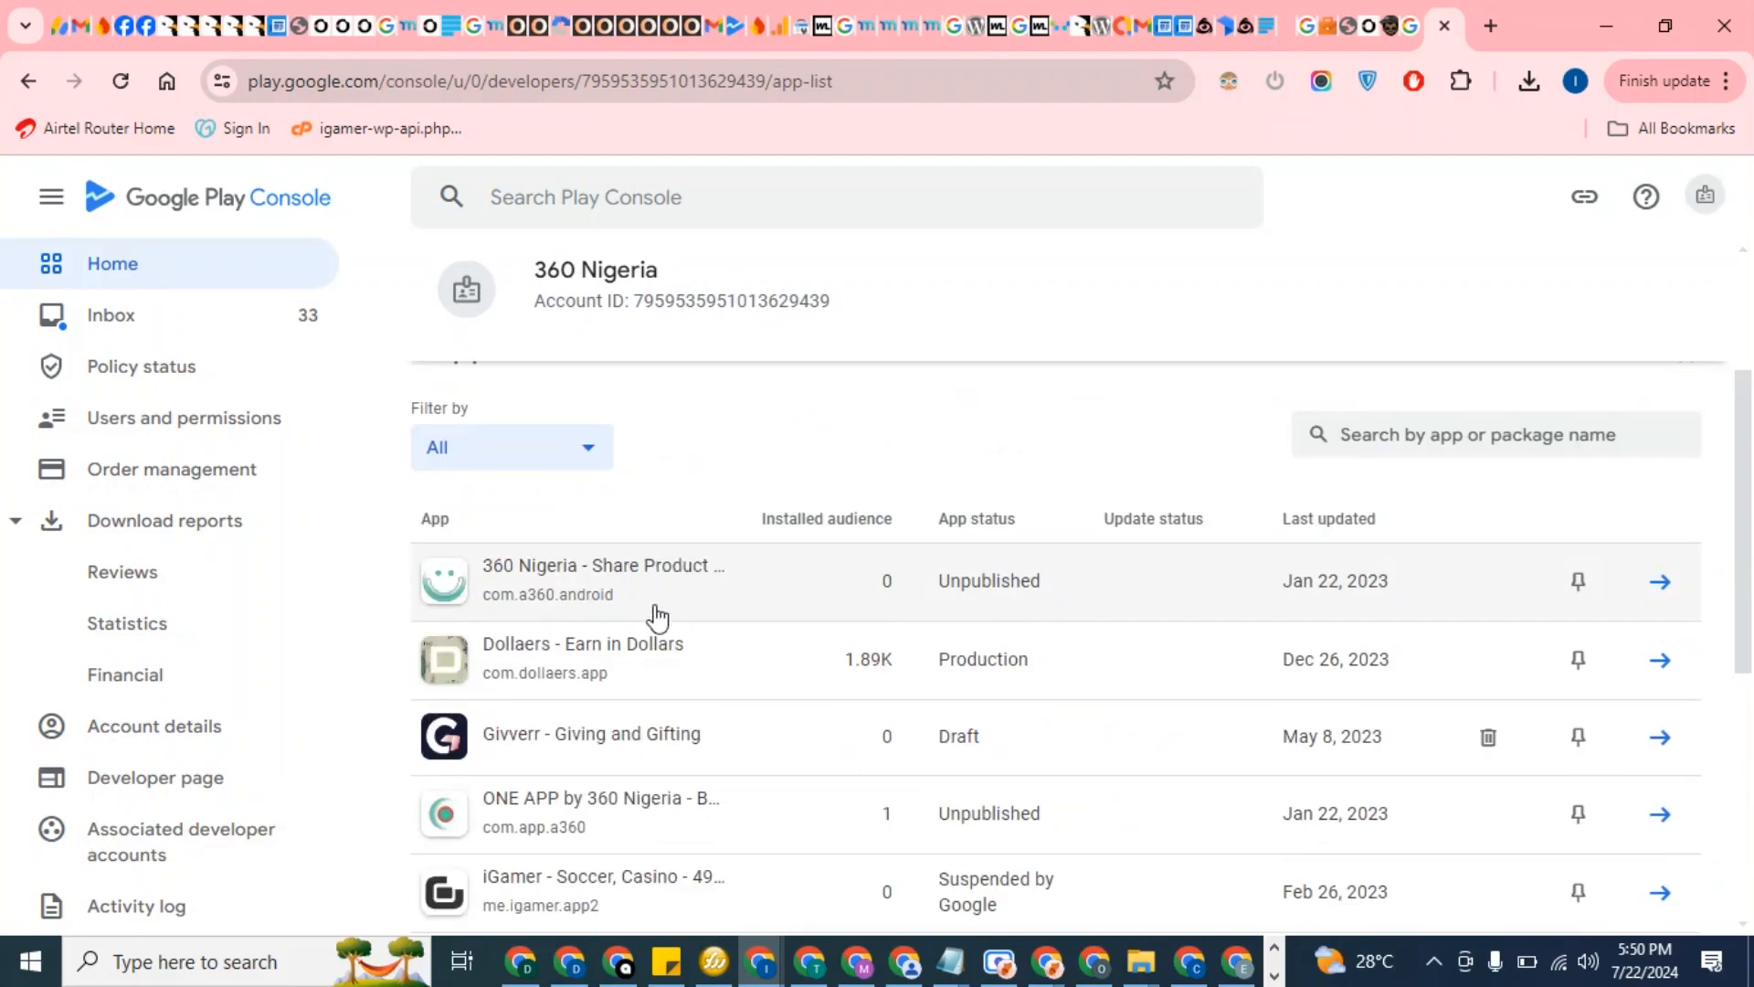
scroll(658, 622, down, 5)
scroll(658, 622, up, 8)
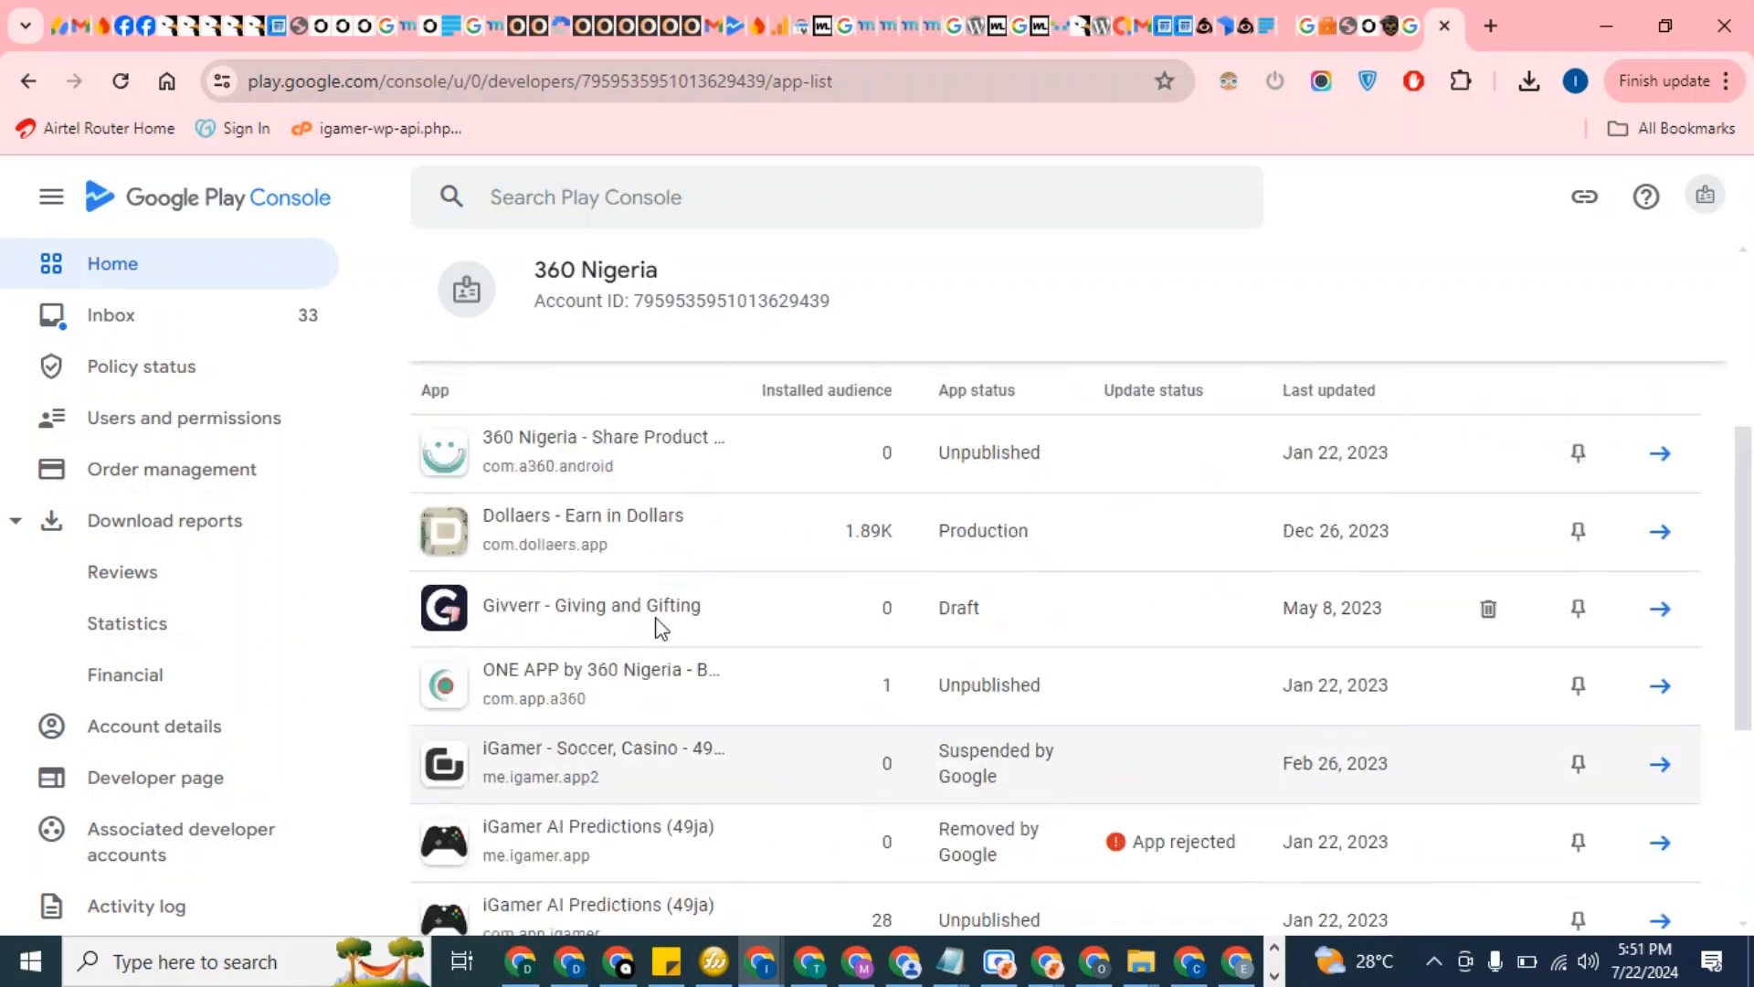
Start the Create app form and enter 360 as the beginning of the app name
click(1682, 610)
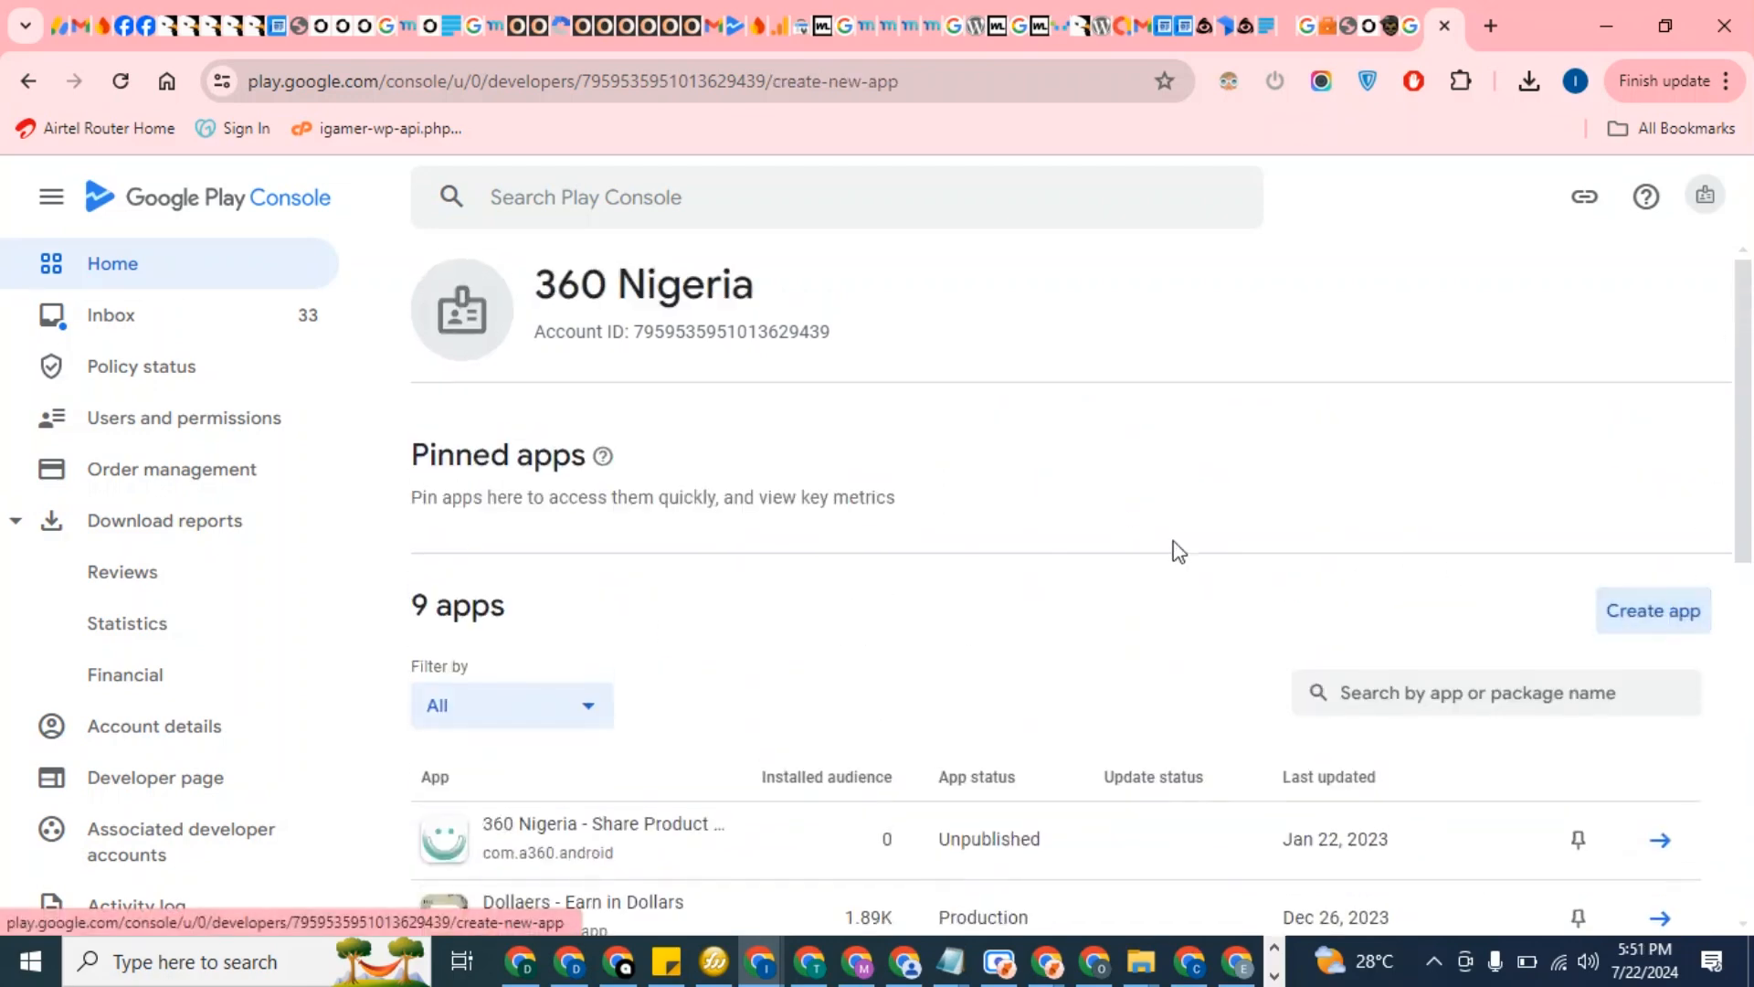
click(887, 447)
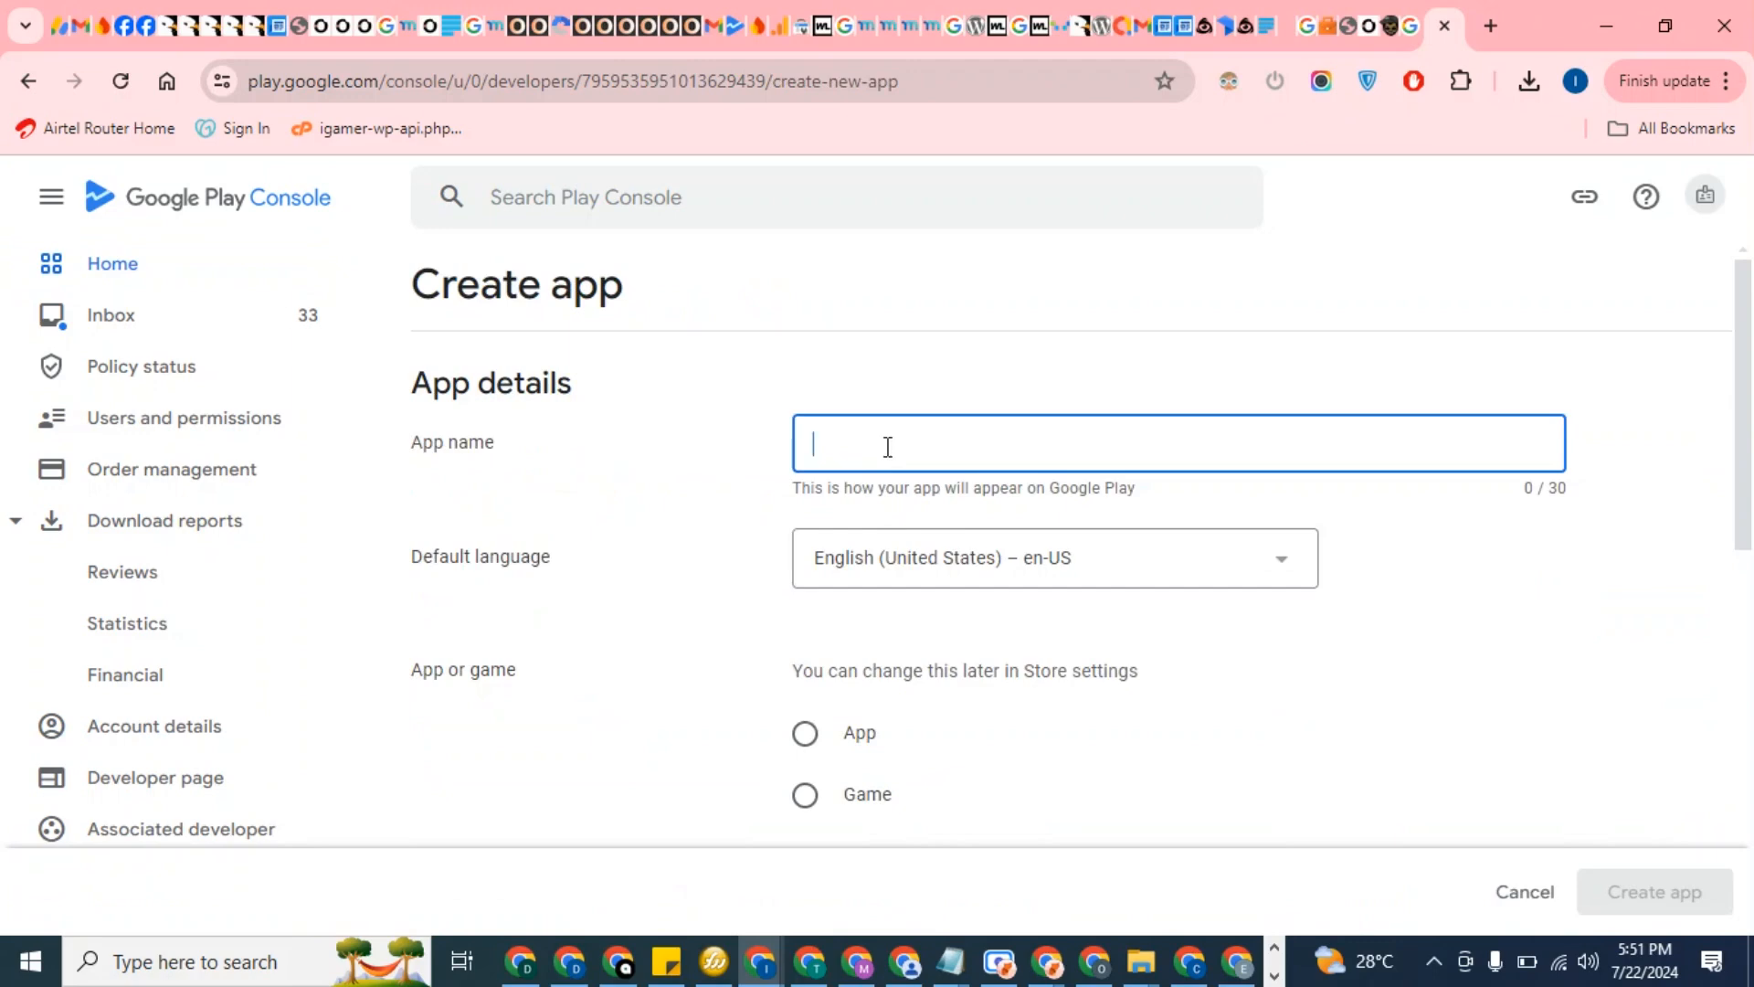
text(360)
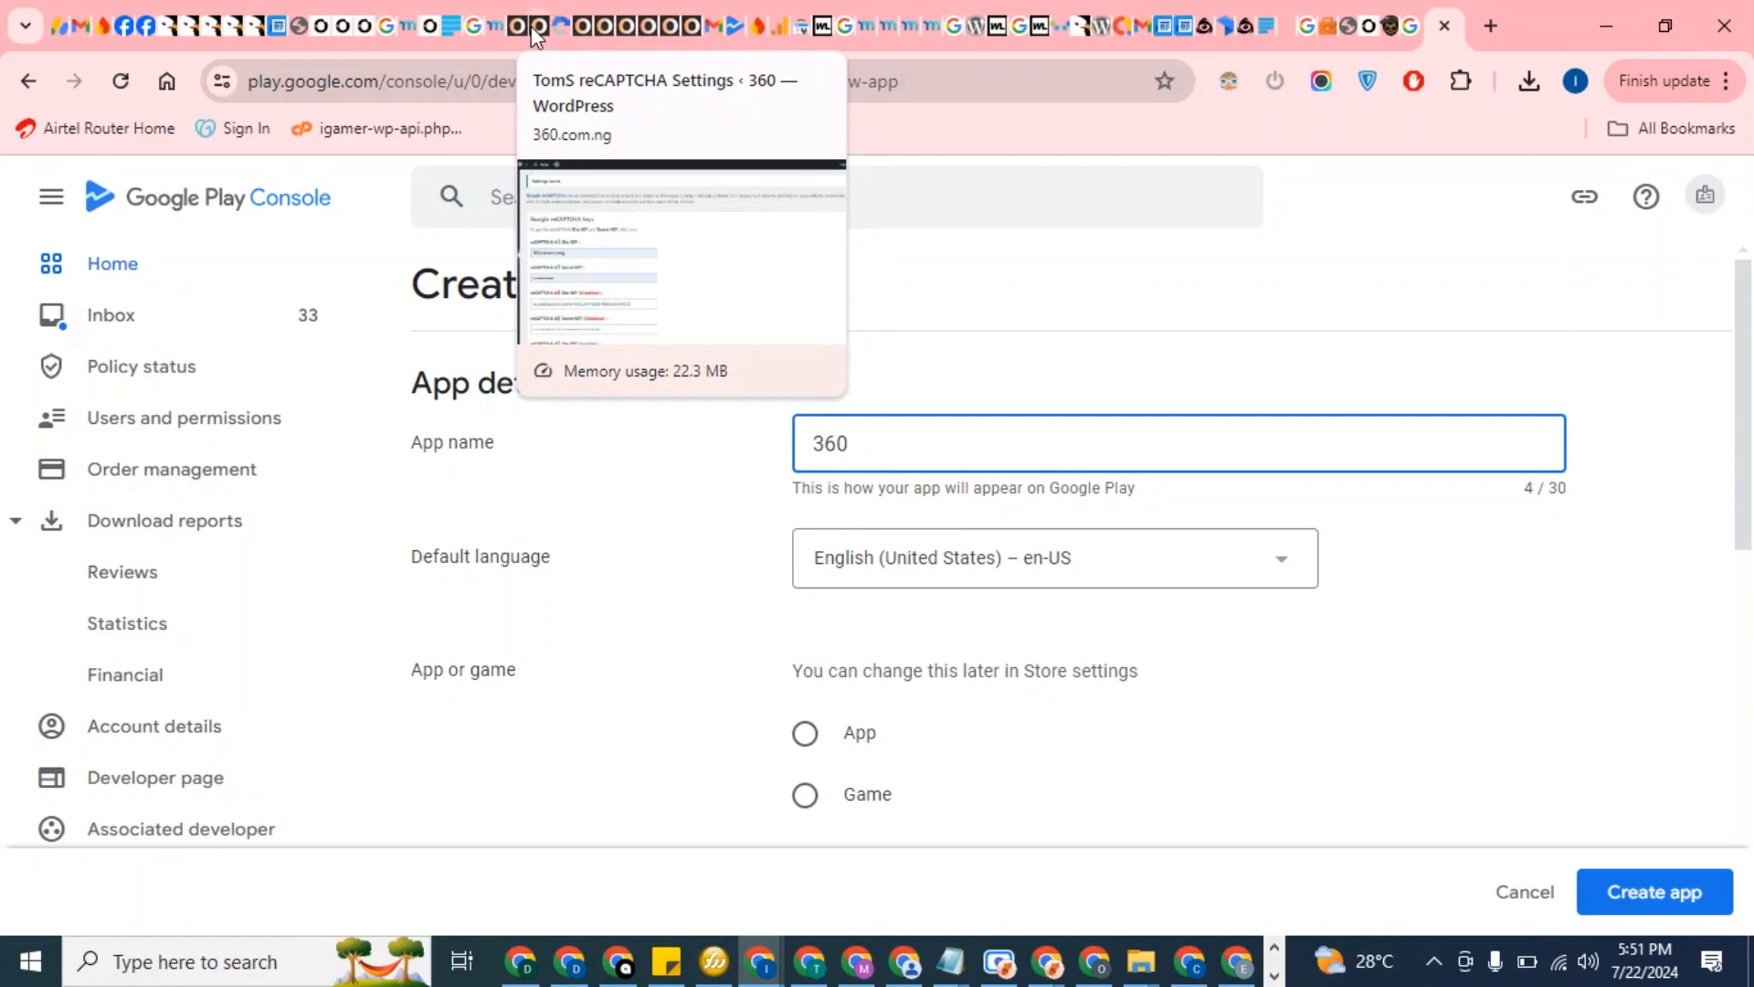
mouse_move(761, 962)
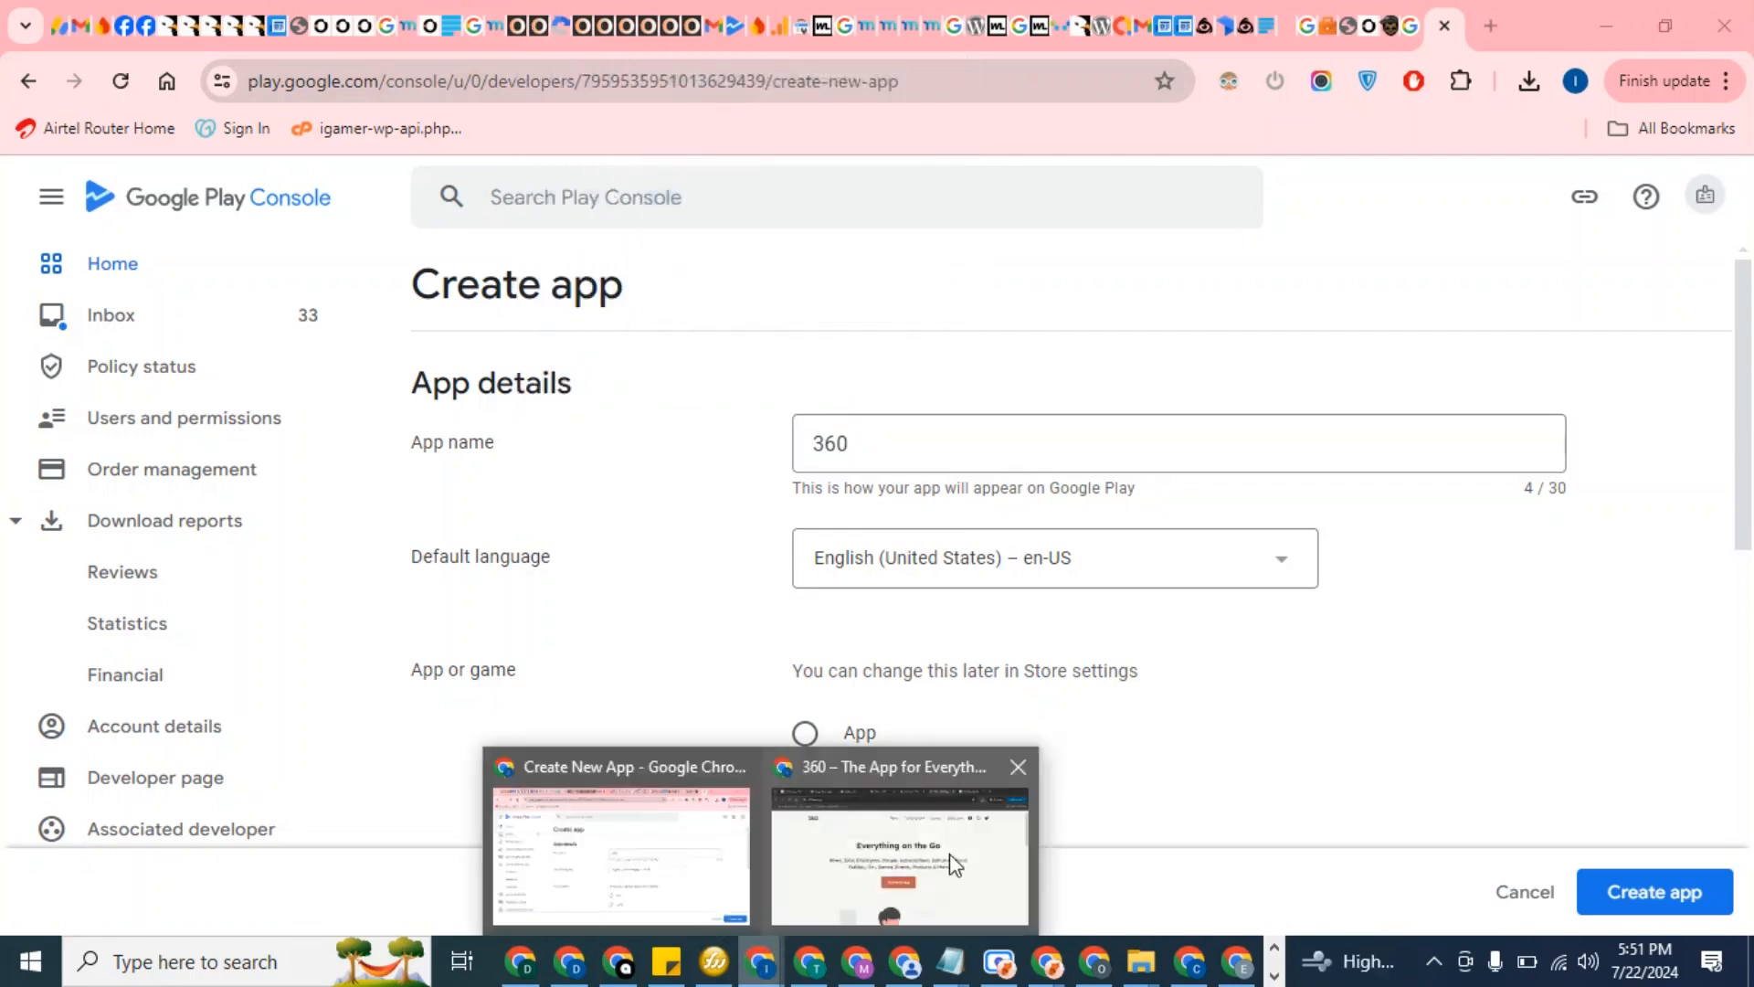
click(939, 841)
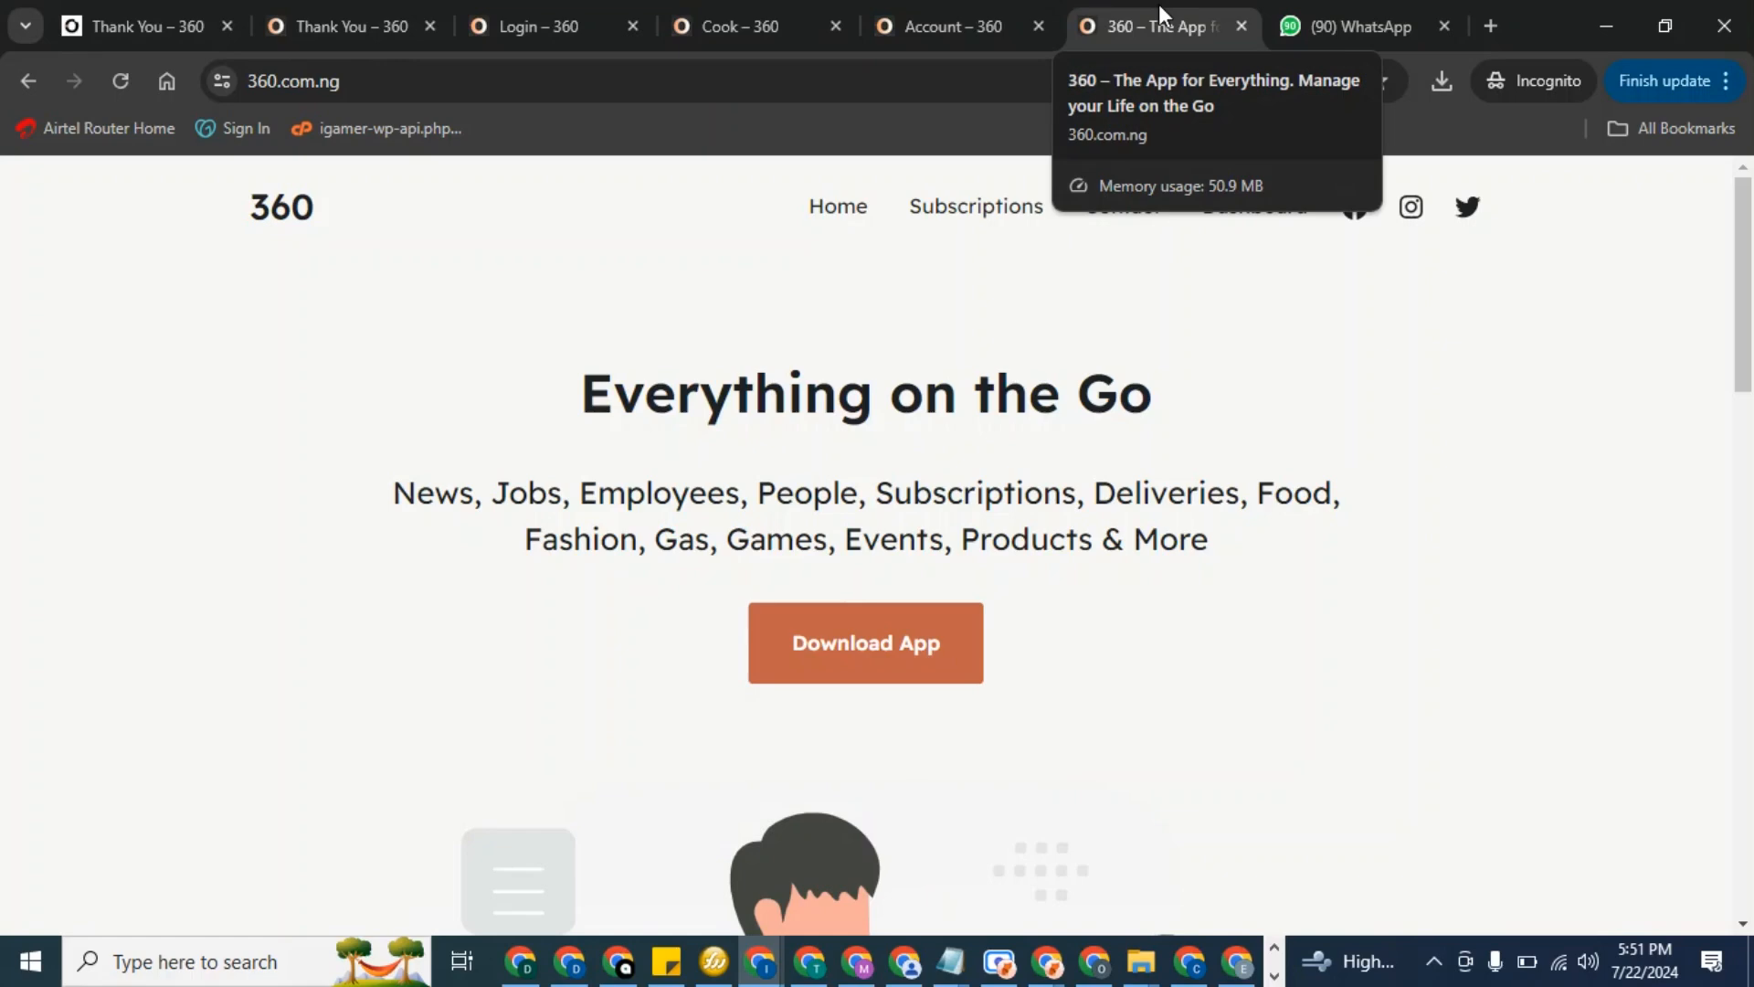
click(1604, 20)
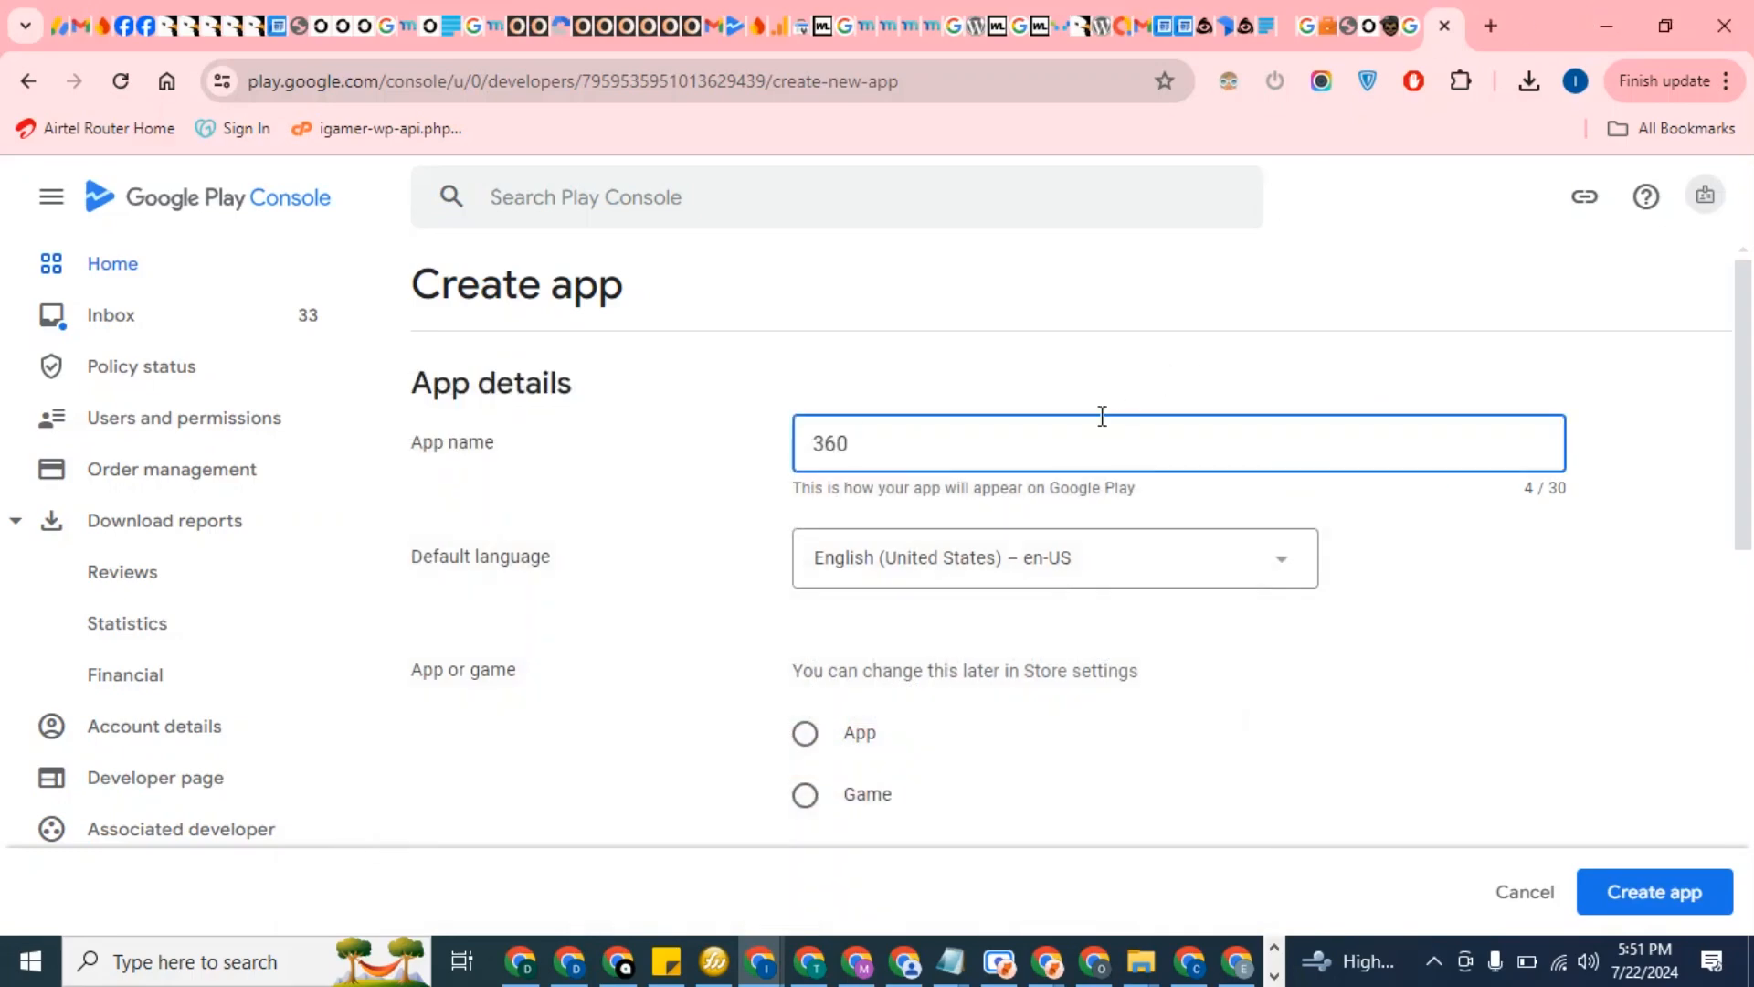
Complete the name '360 - Everything on the Go' and mark it as a free App
text(- Everything on th)
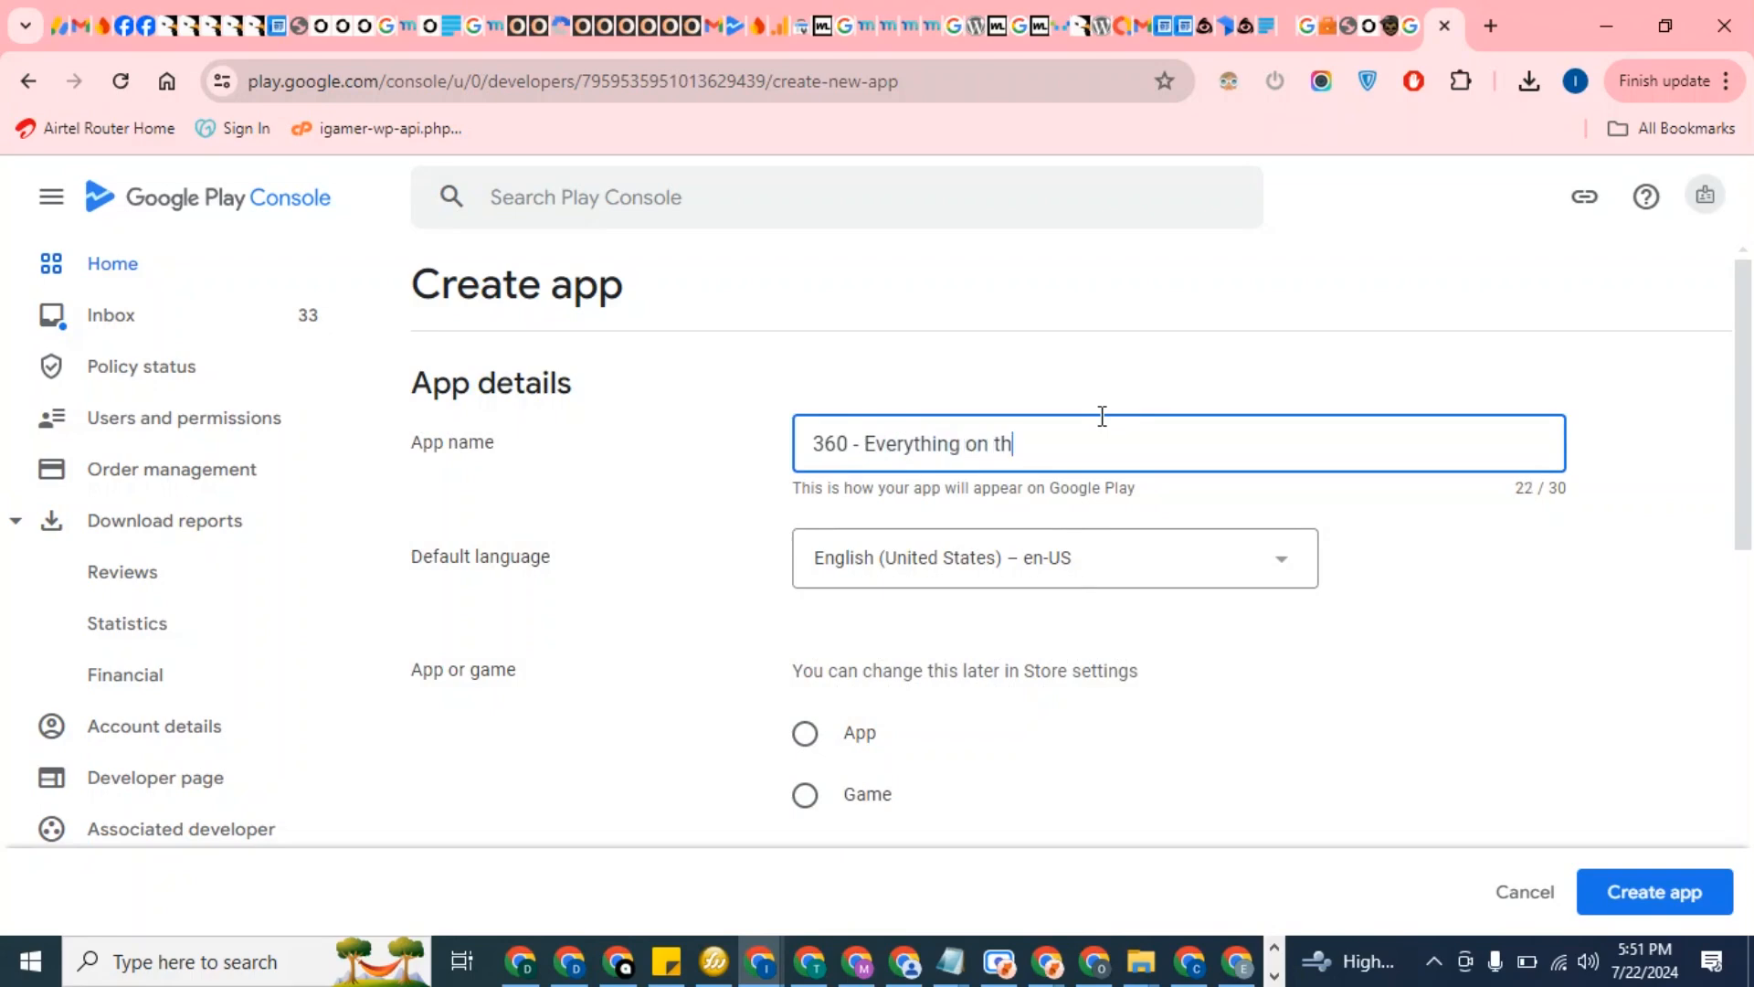
text(e Go)
click(805, 733)
scroll(918, 674, down, 3)
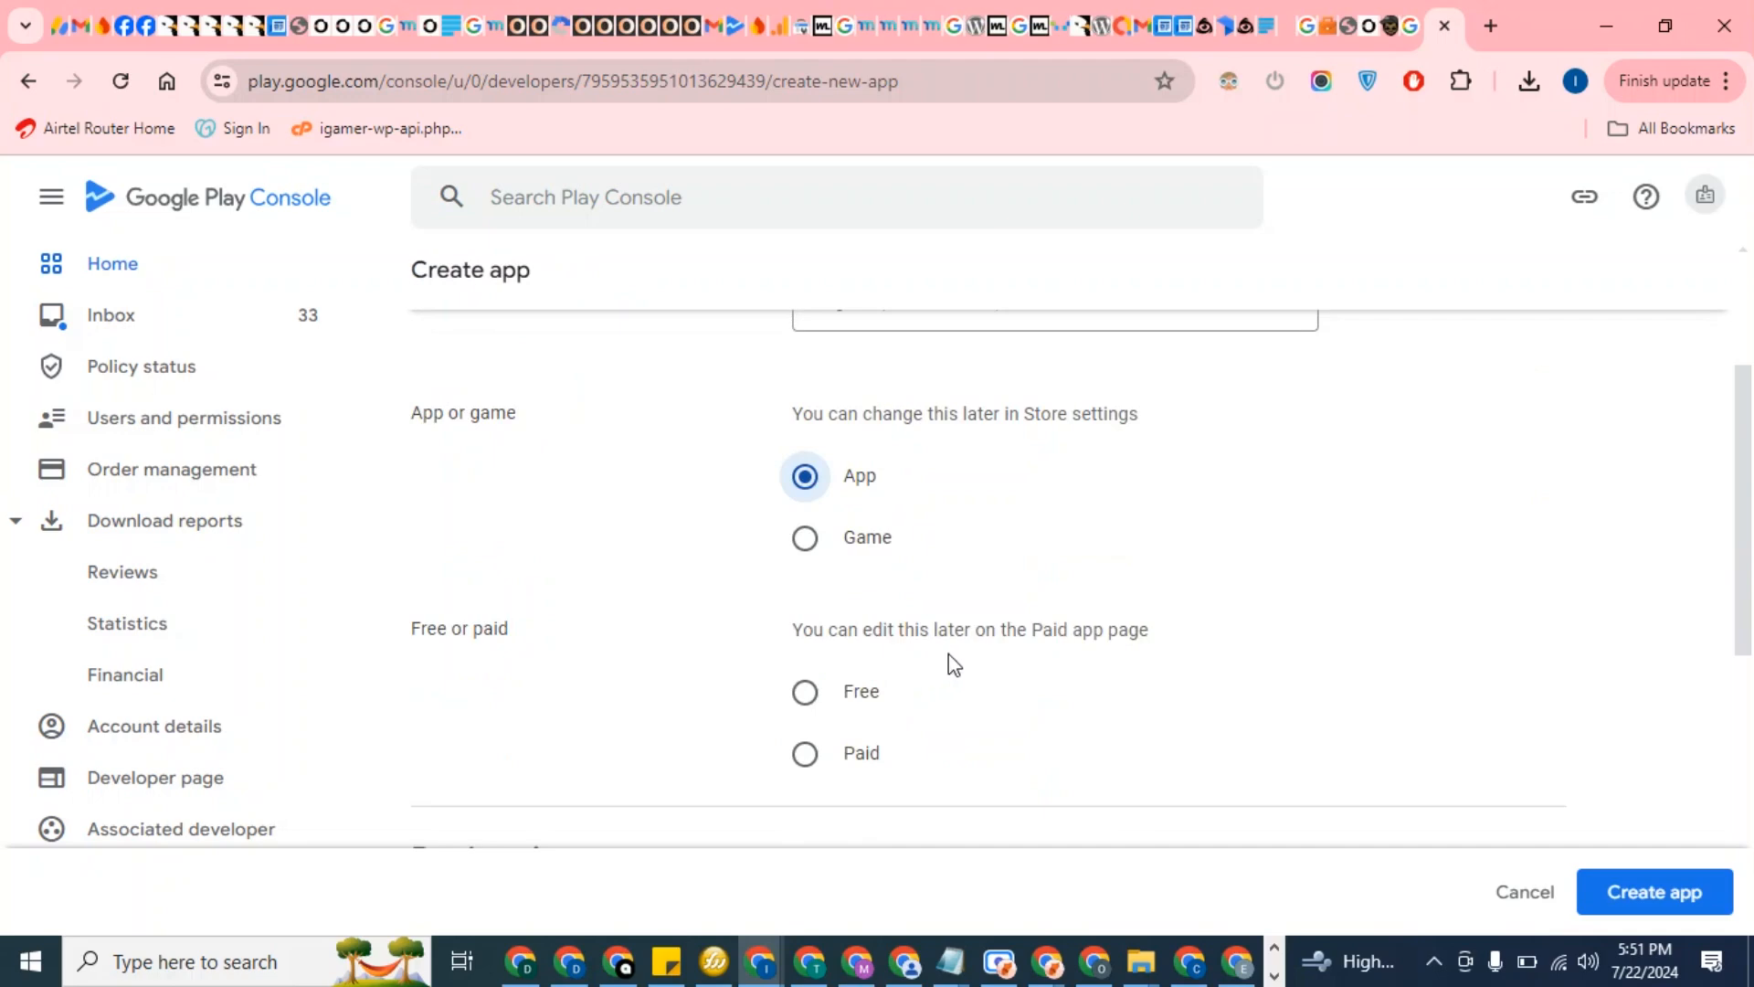
scroll(949, 665, down, 2)
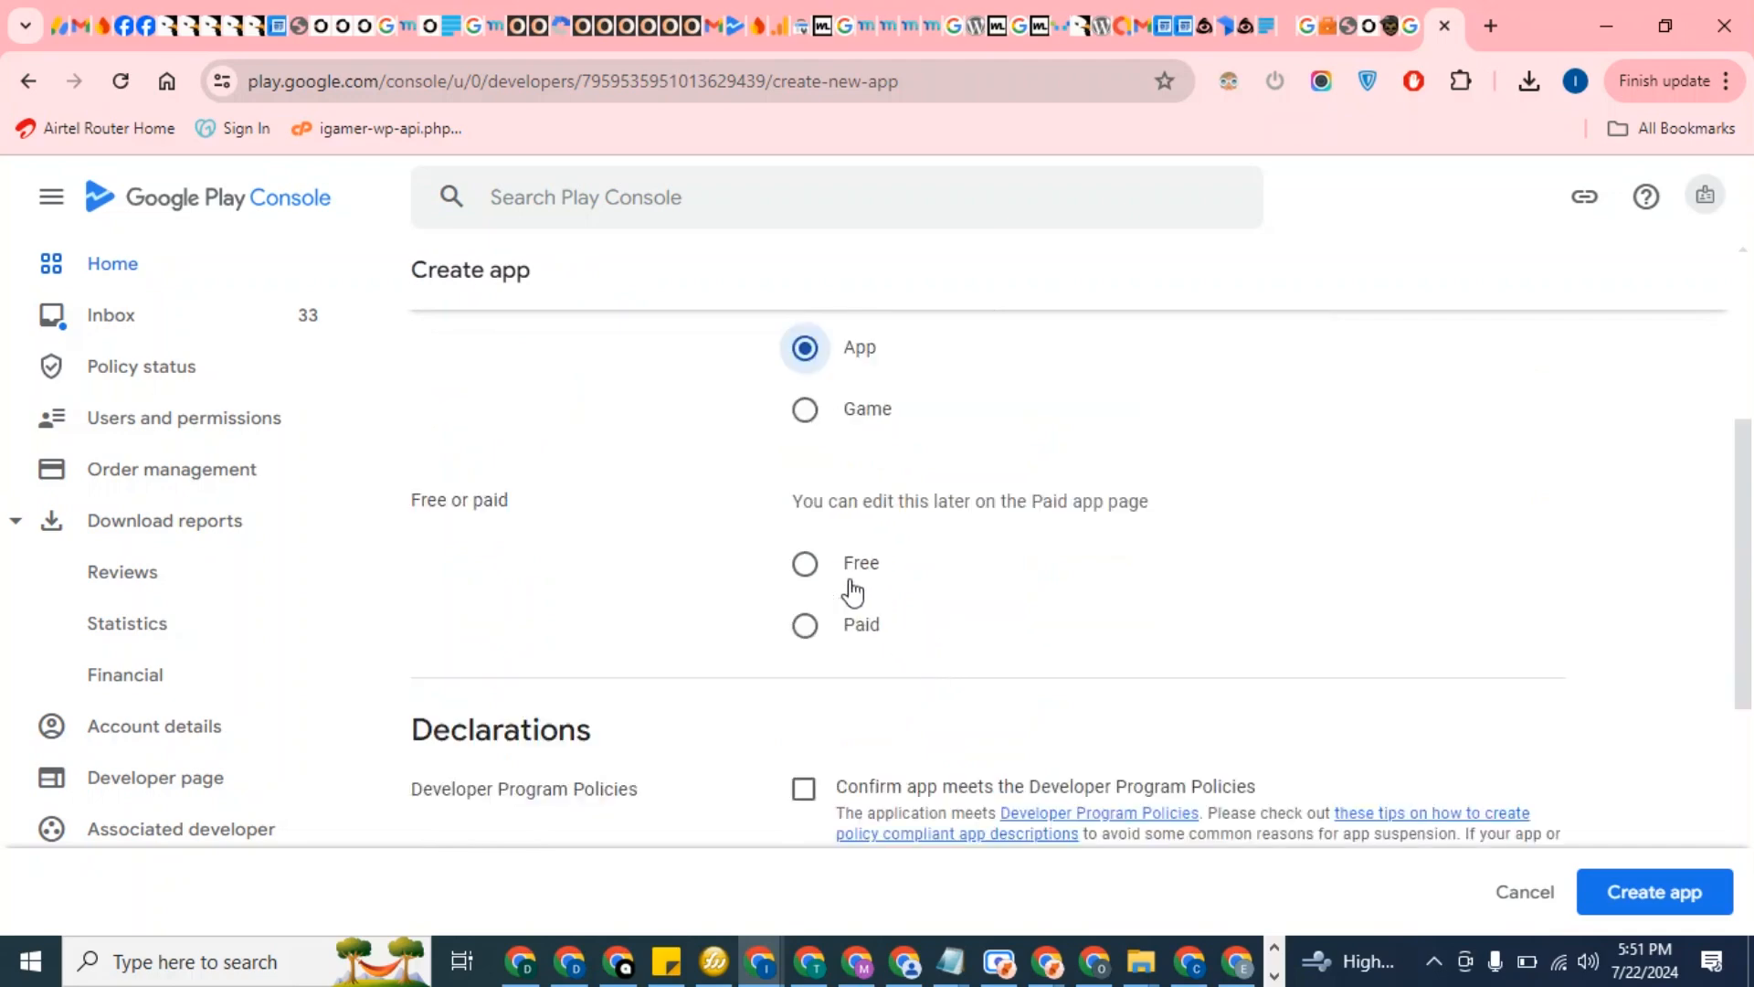
click(806, 567)
Accept the Developer Program Policies and US export law declarations, then create the app
scroll(932, 554, down, 3)
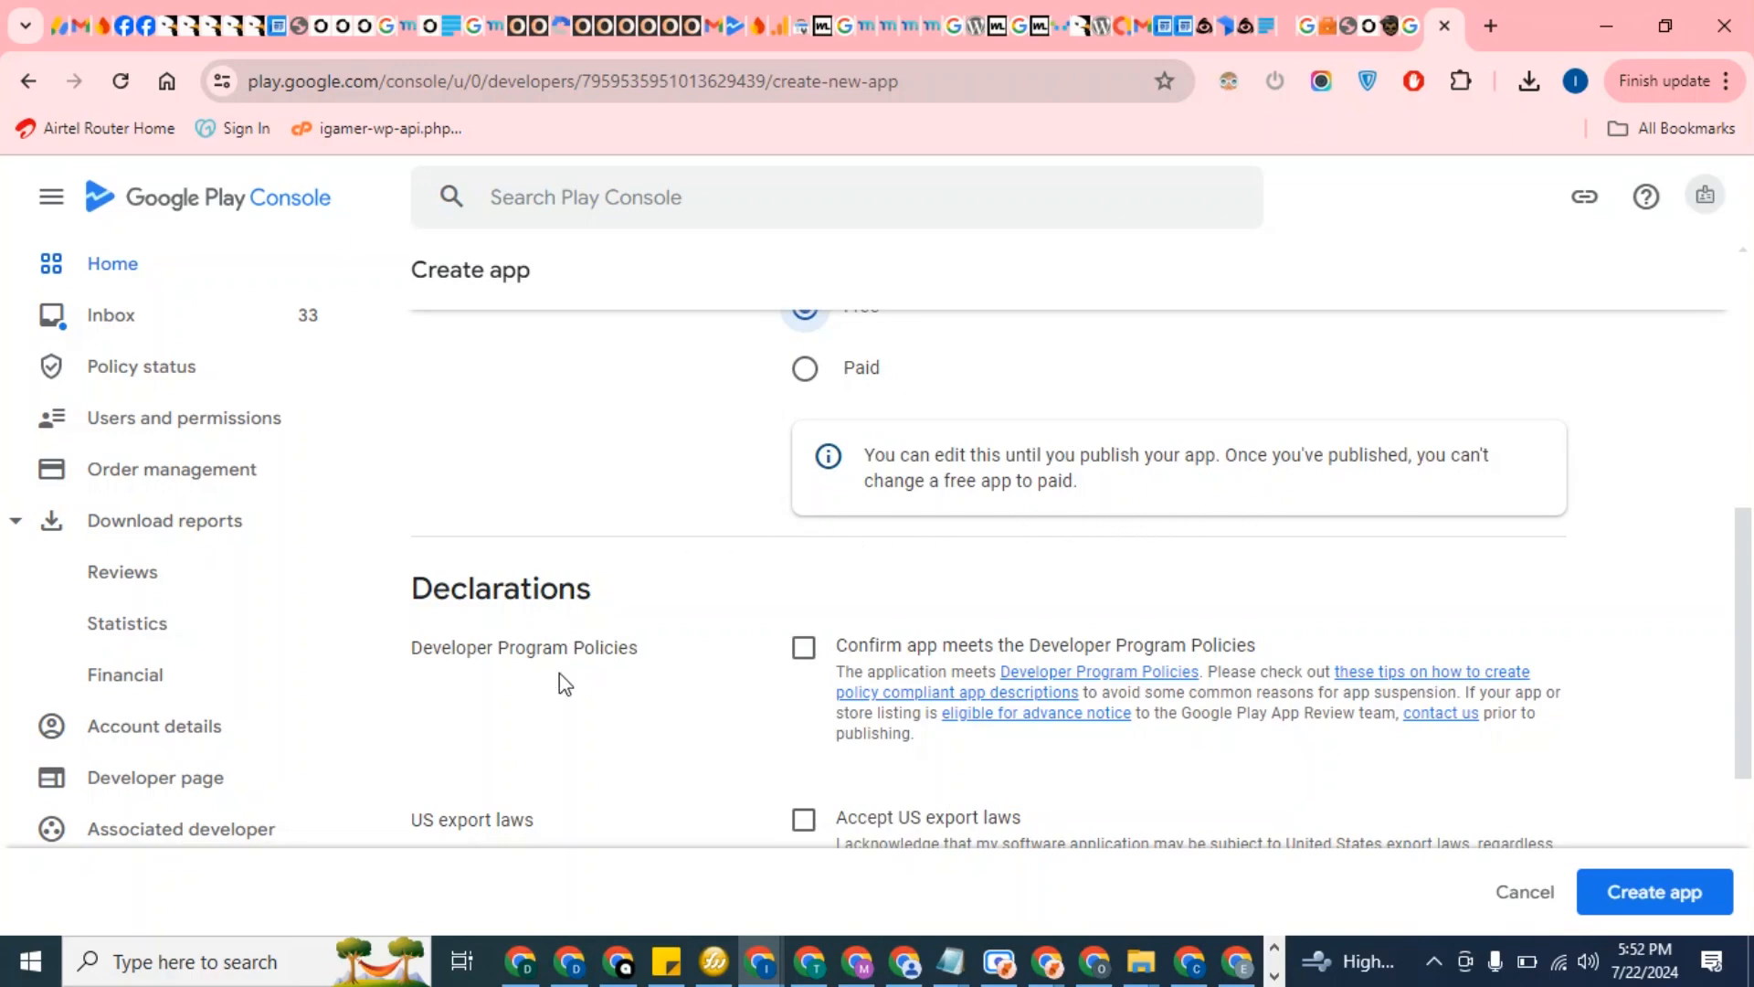
scroll(560, 675, down, 1)
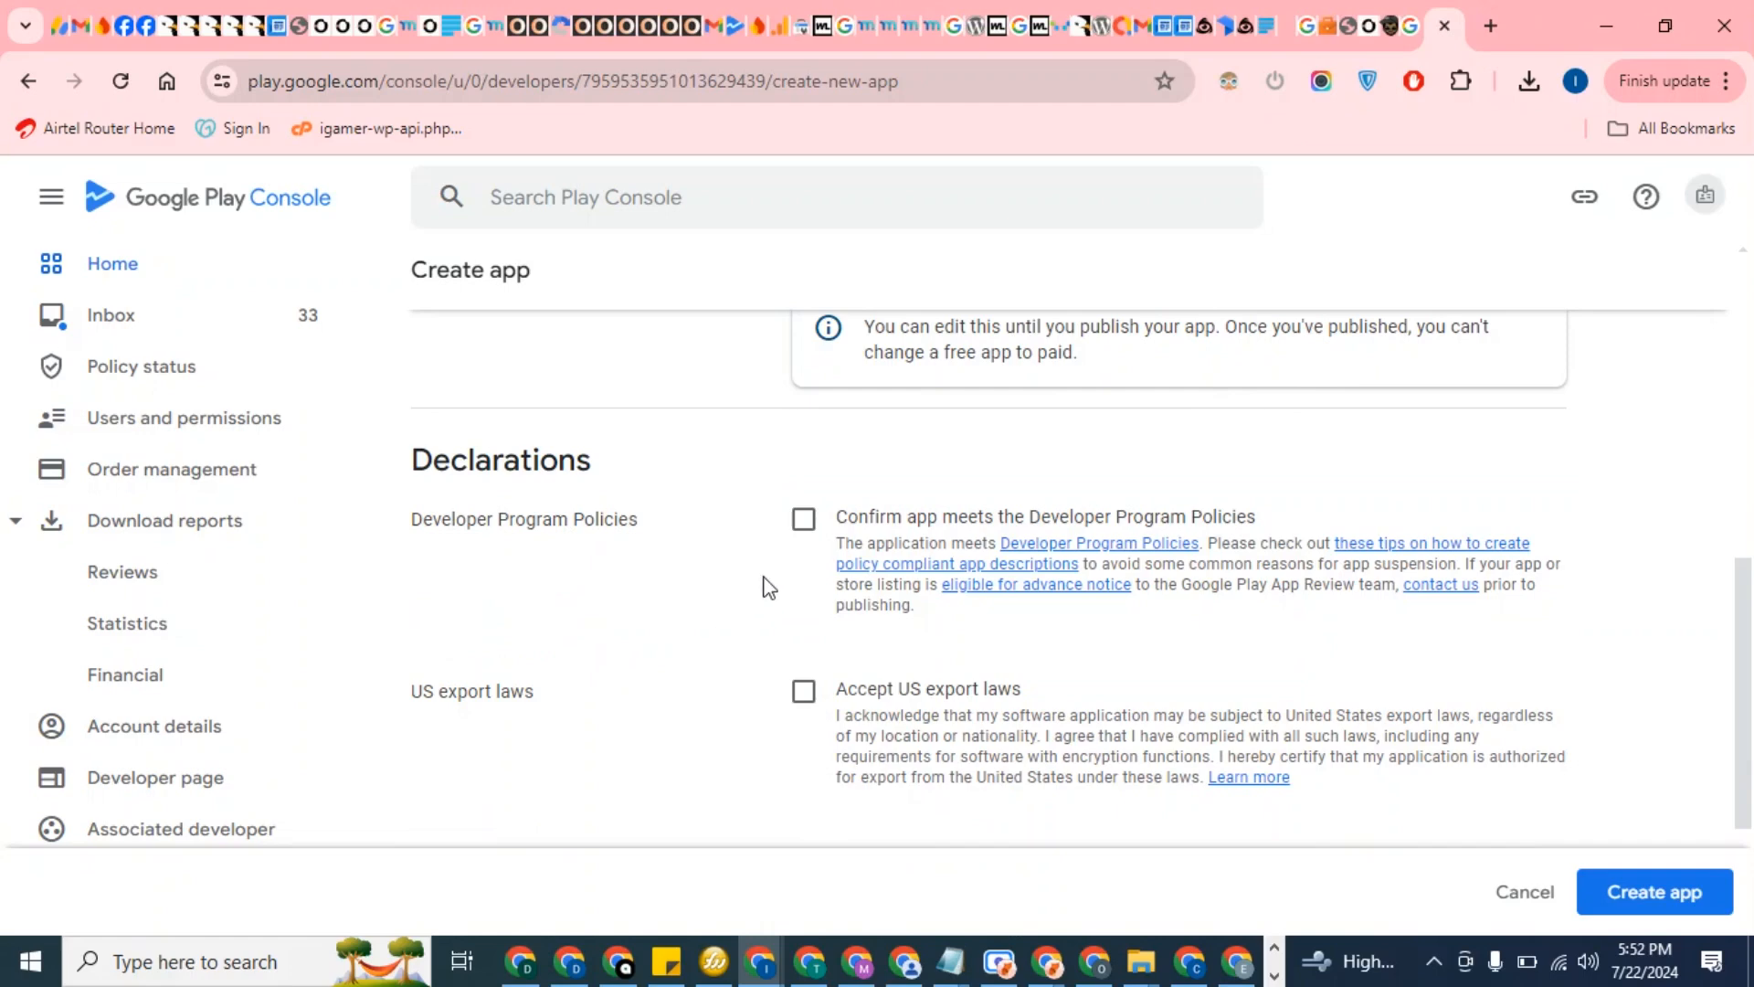
click(804, 521)
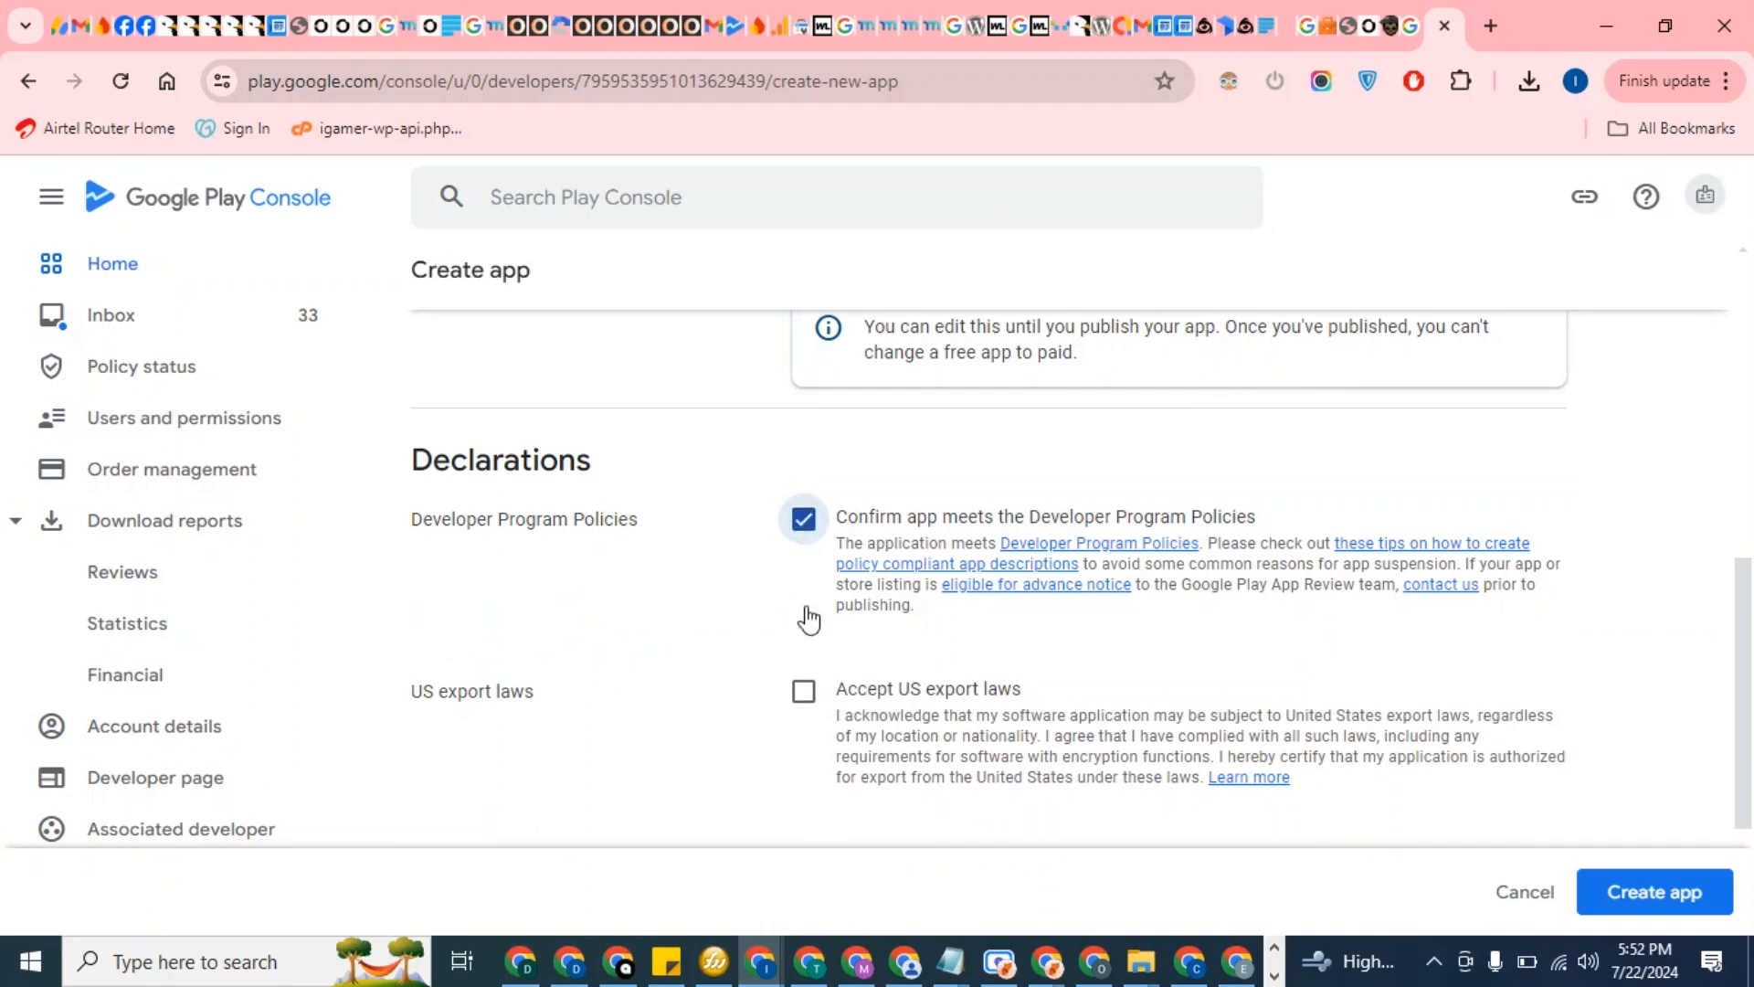
click(803, 692)
scroll(990, 725, down, 2)
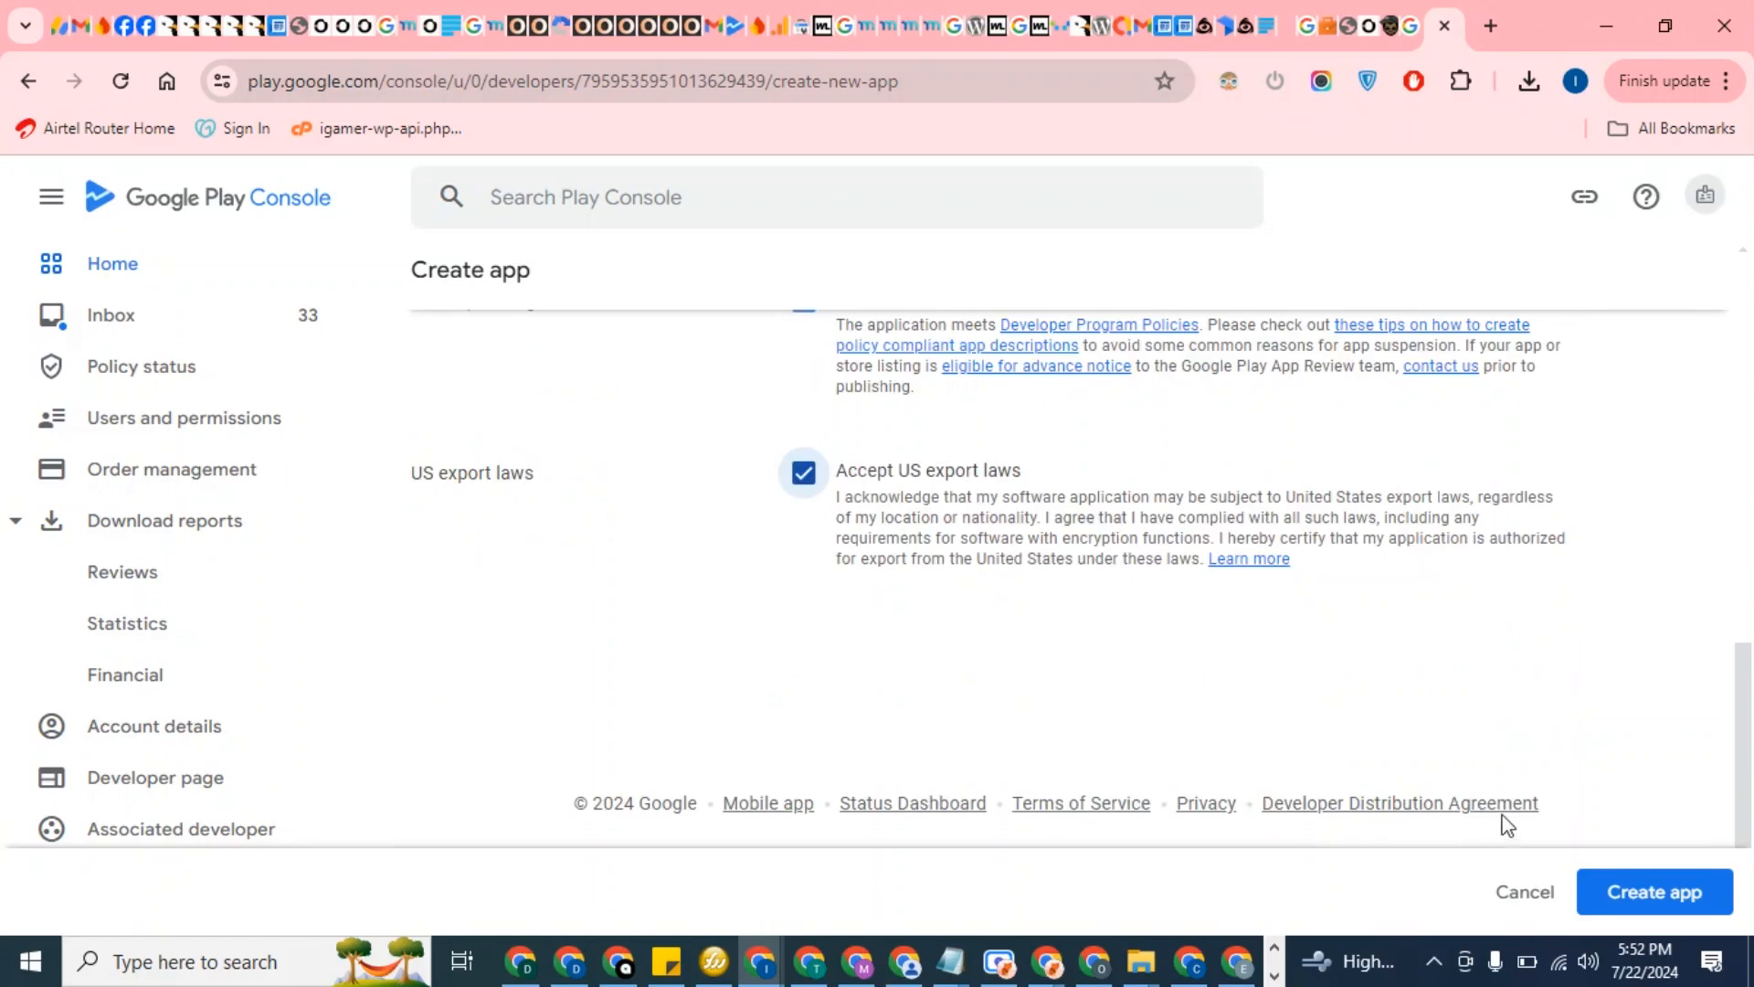
click(1621, 894)
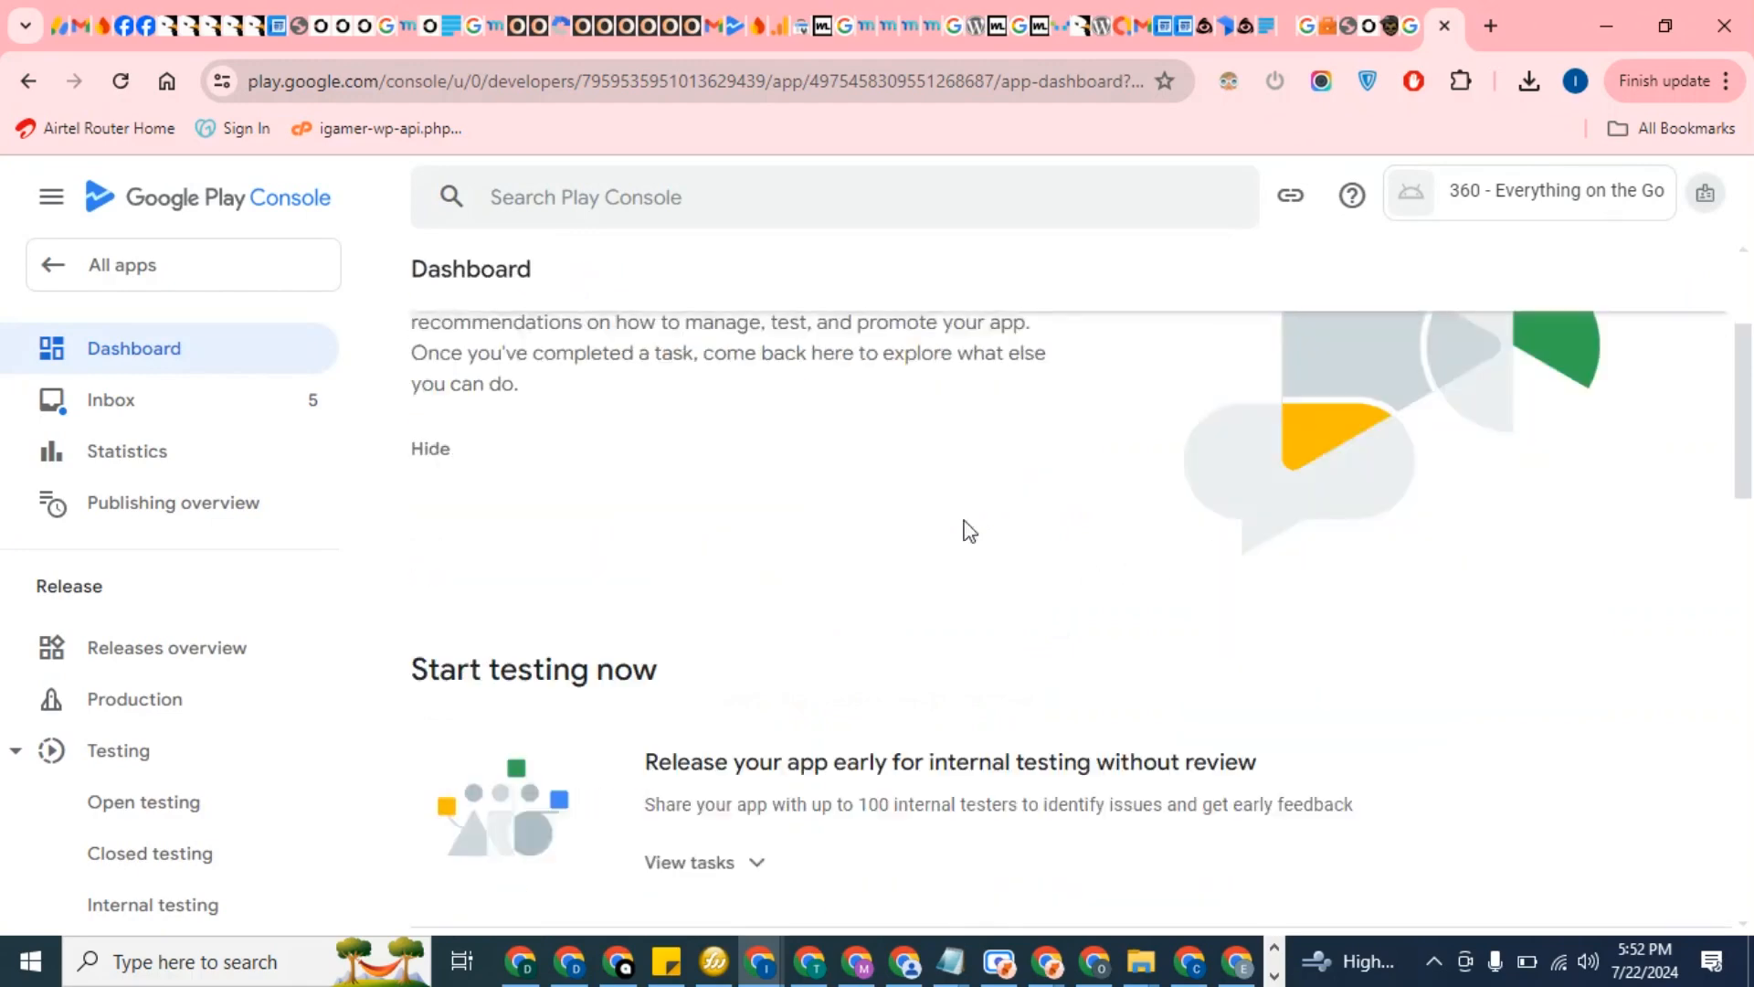
Show the Internal testing setup tasks for the new app
scroll(965, 529, down, 3)
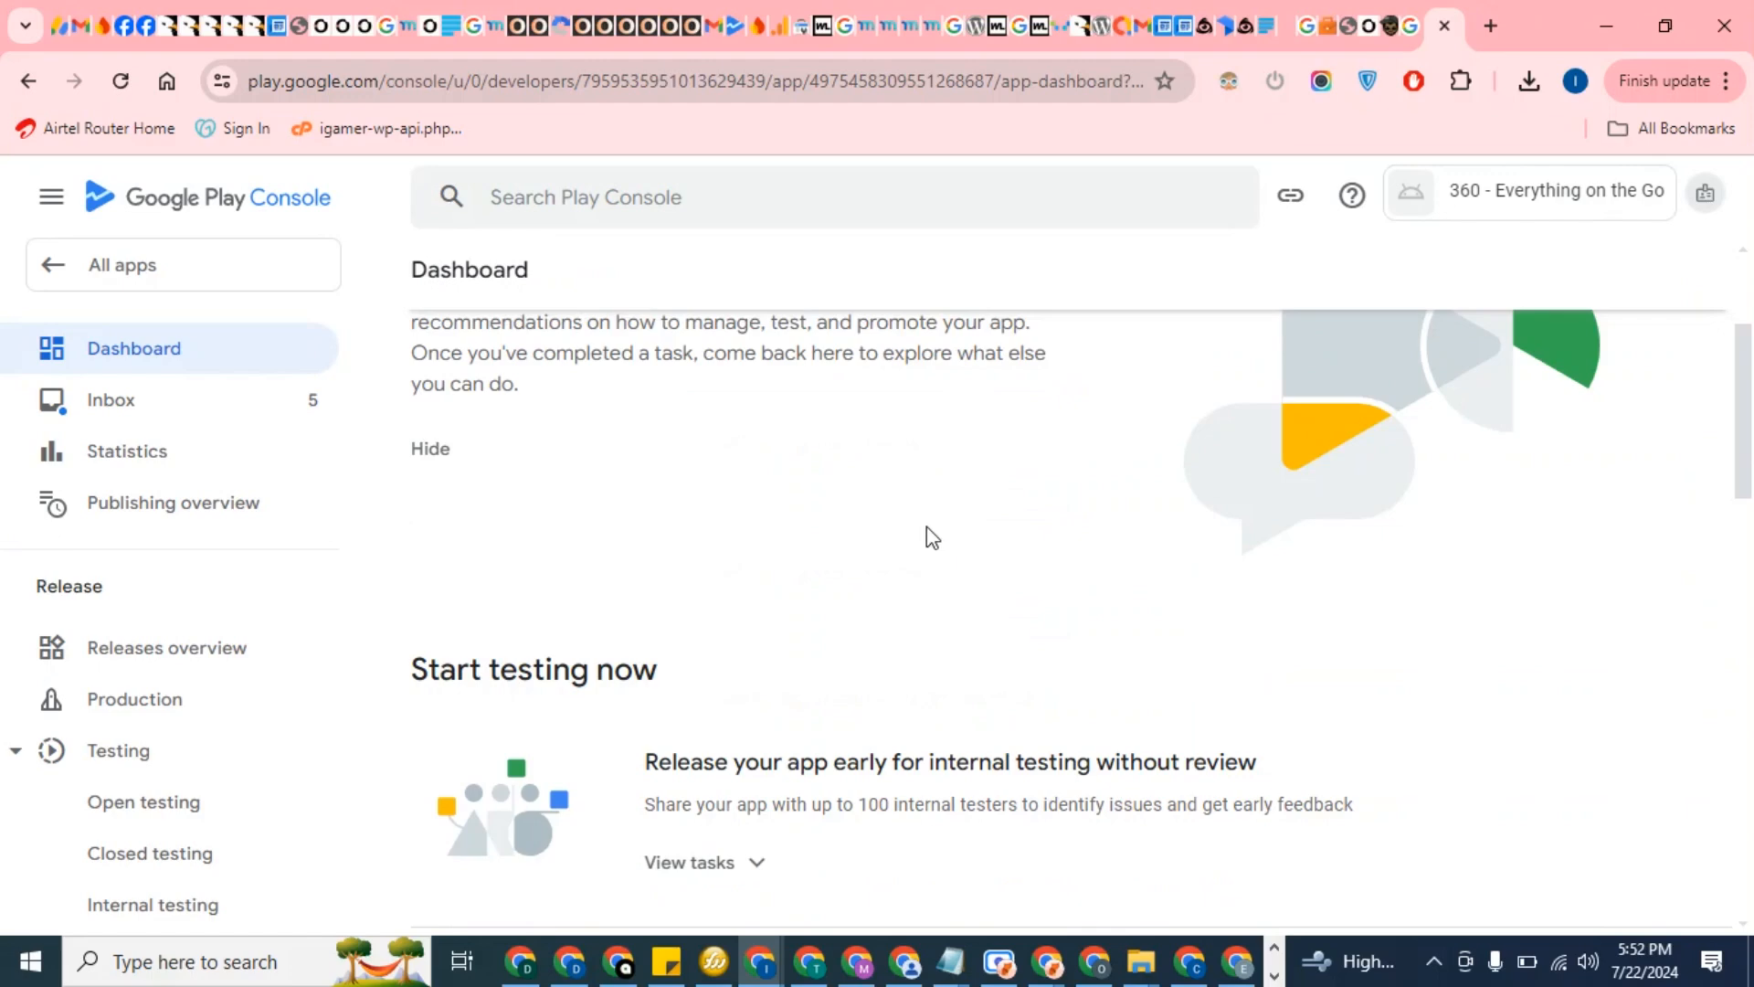
scroll(927, 526, up, 3)
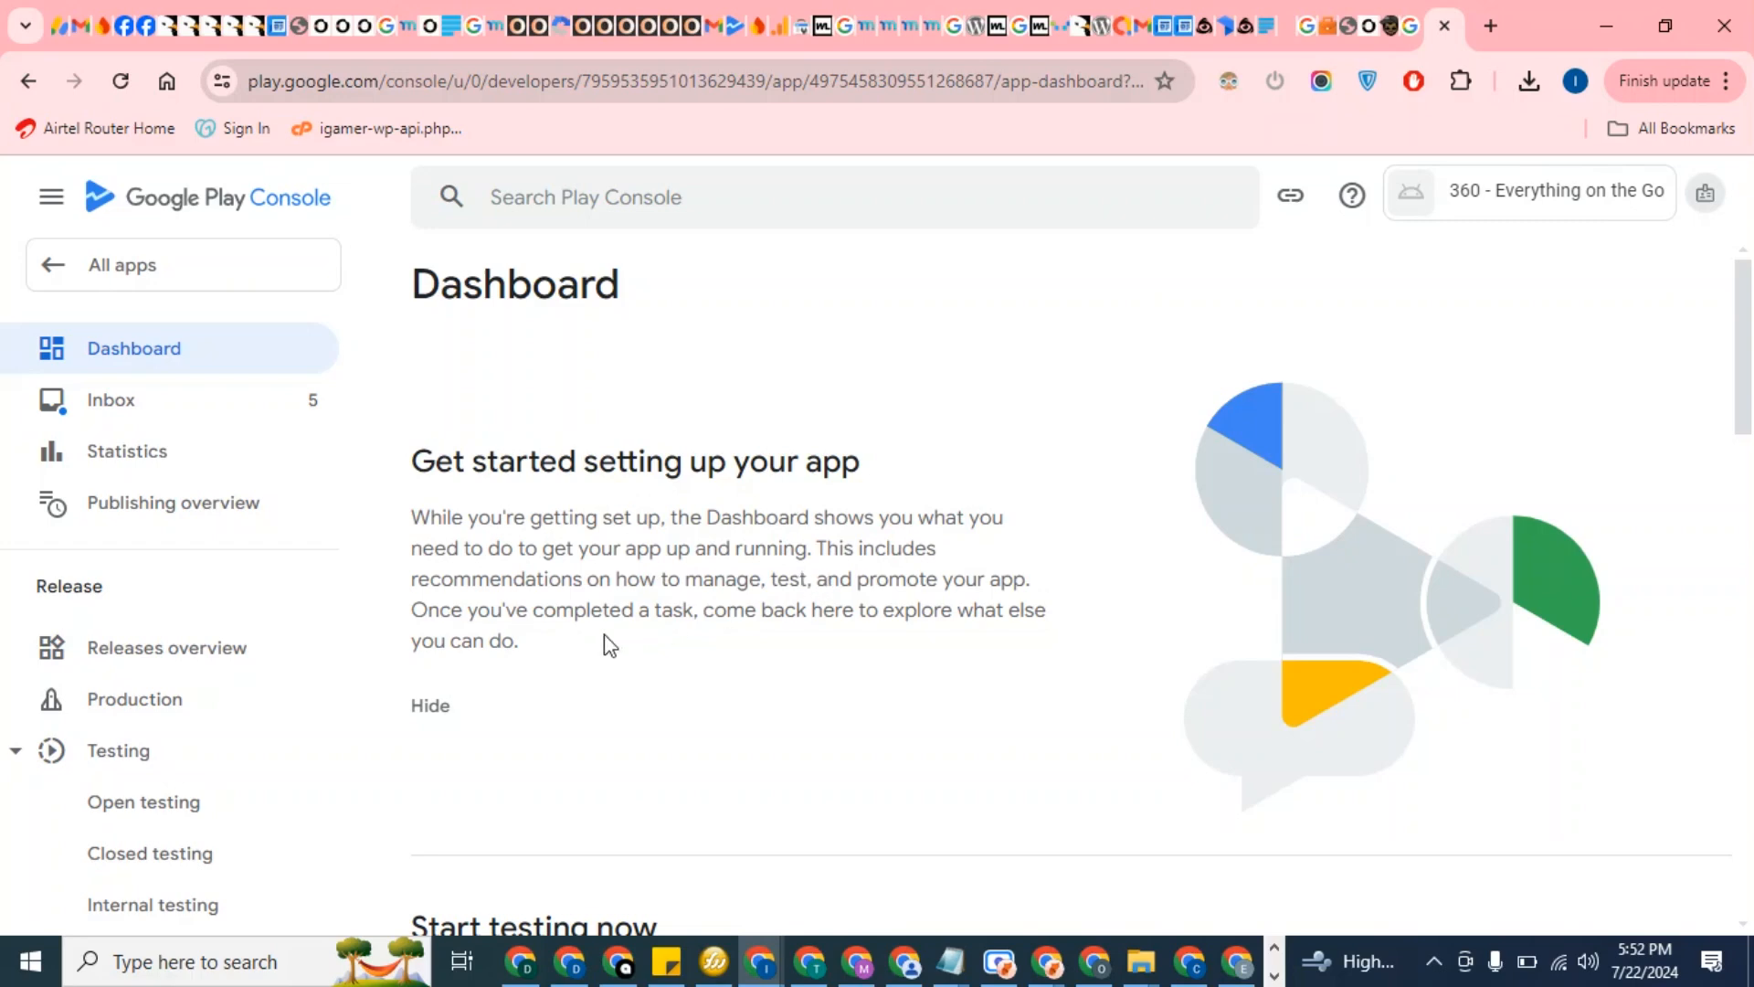
scroll(546, 651, down, 4)
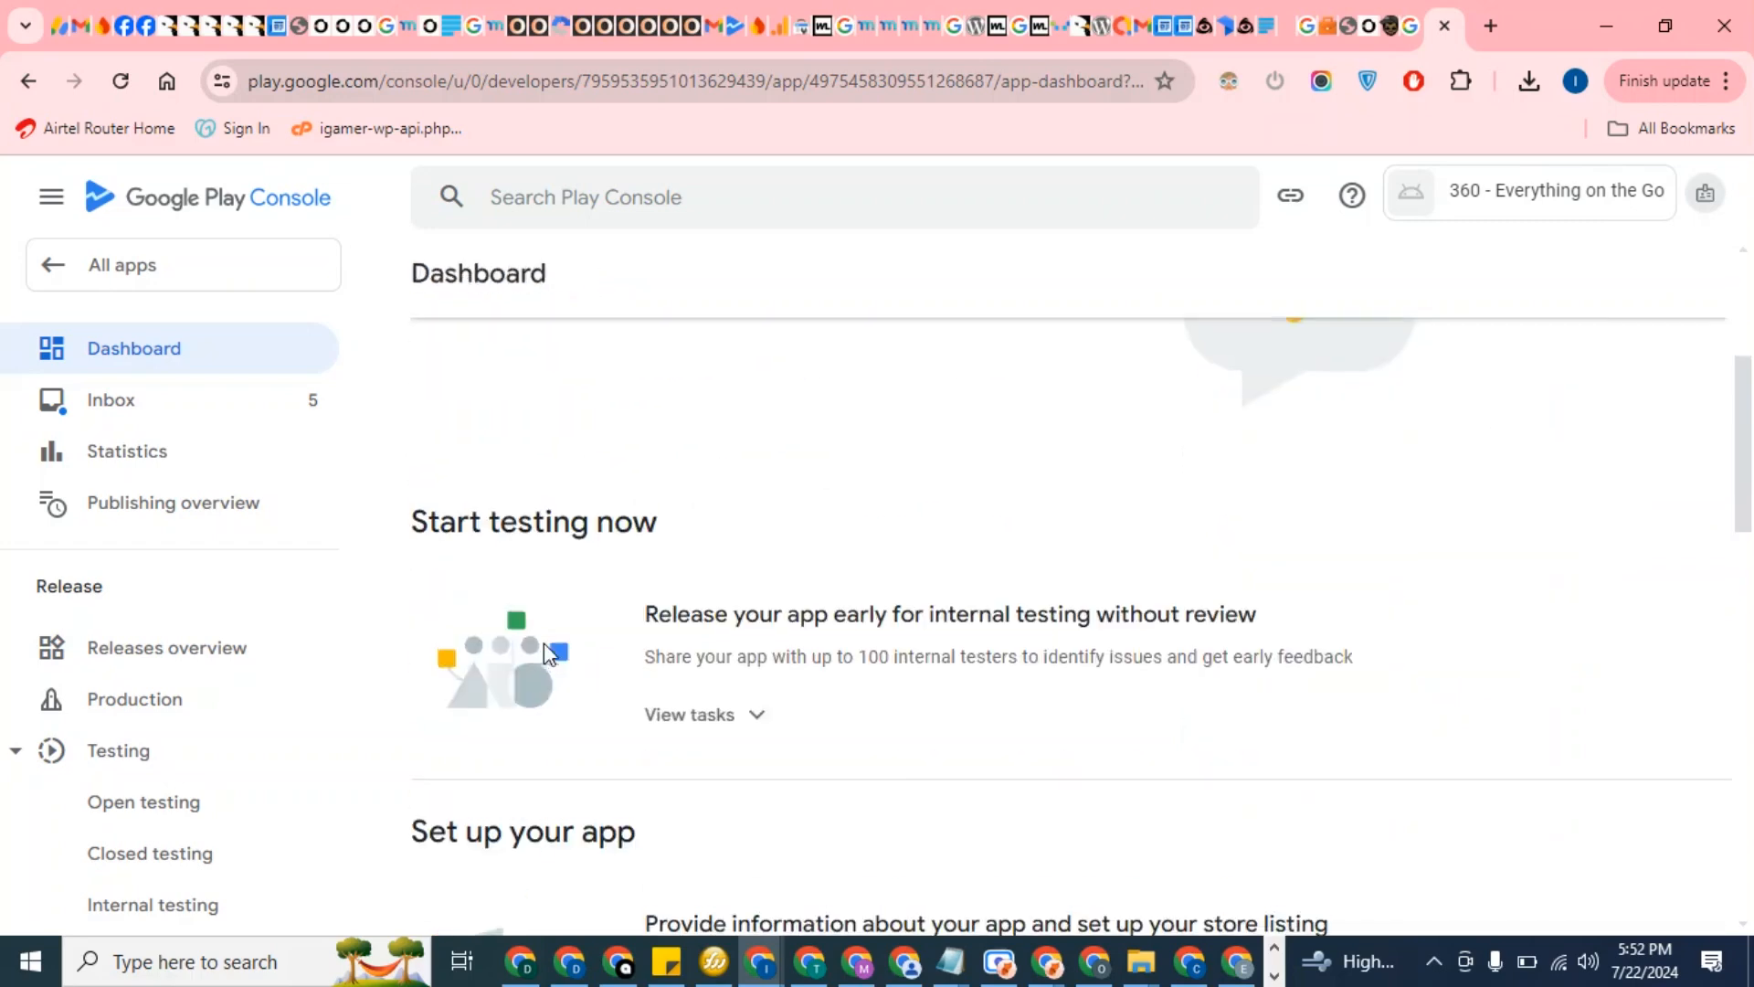
scroll(548, 654, down, 3)
scroll(552, 656, up, 1)
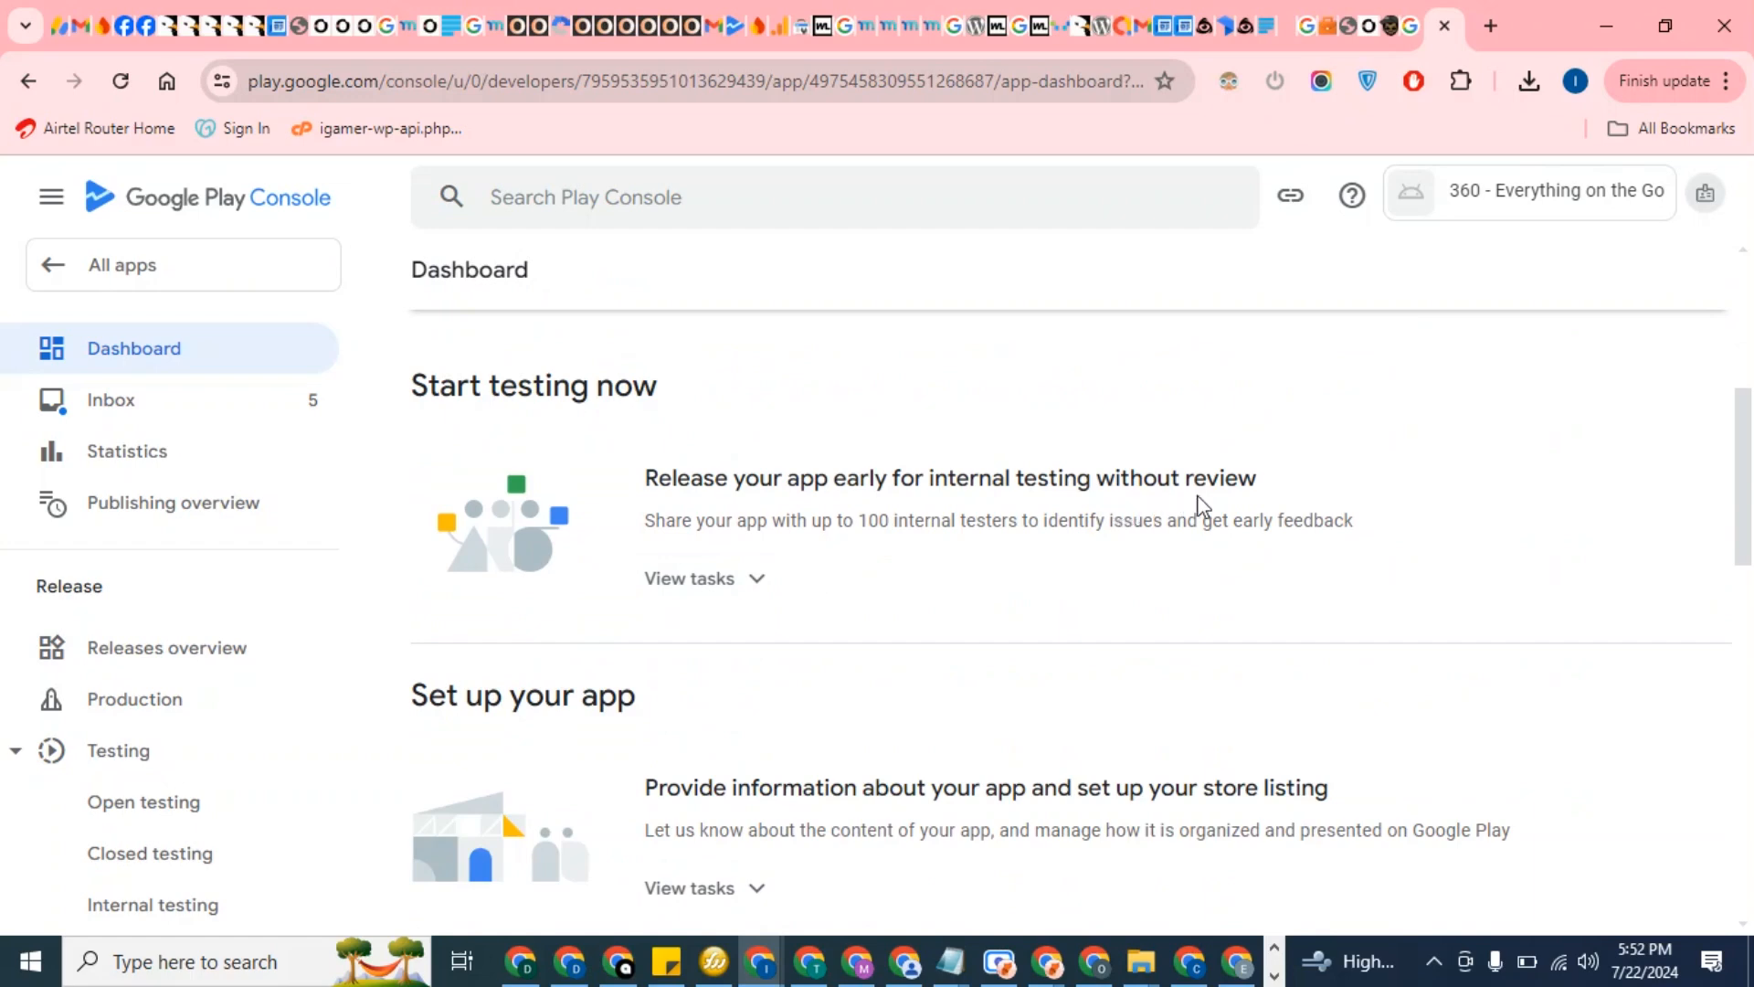
click(755, 585)
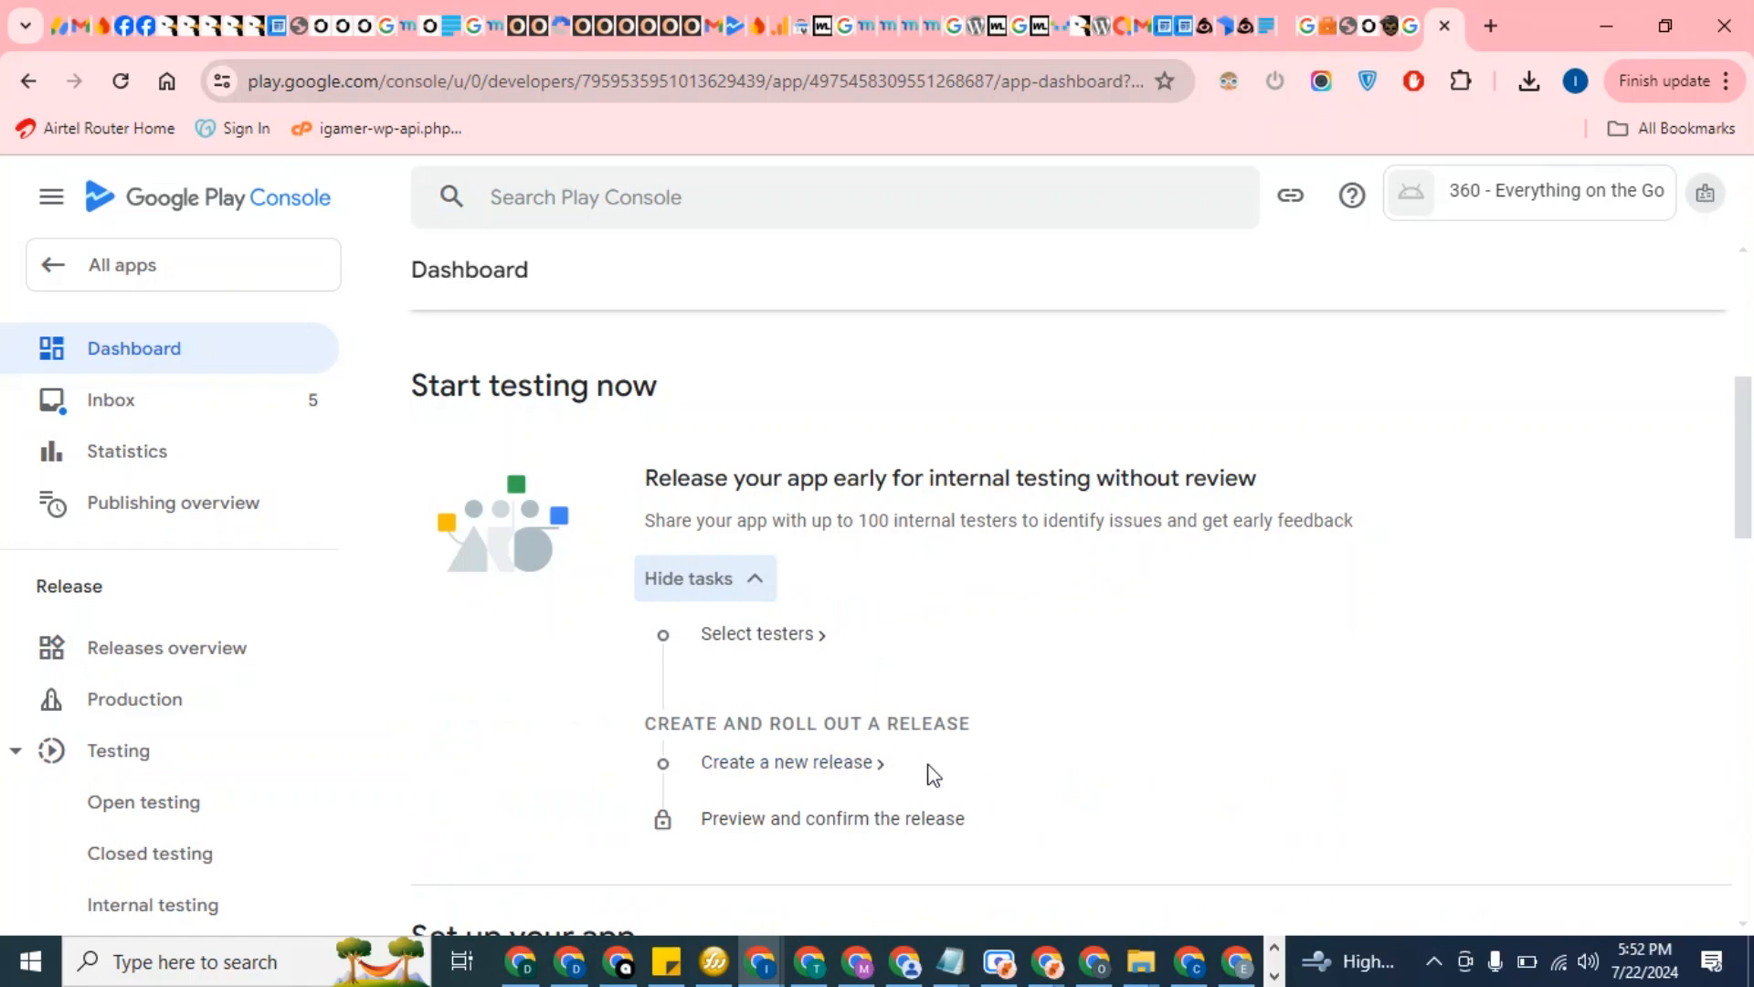
scroll(924, 758, down, 5)
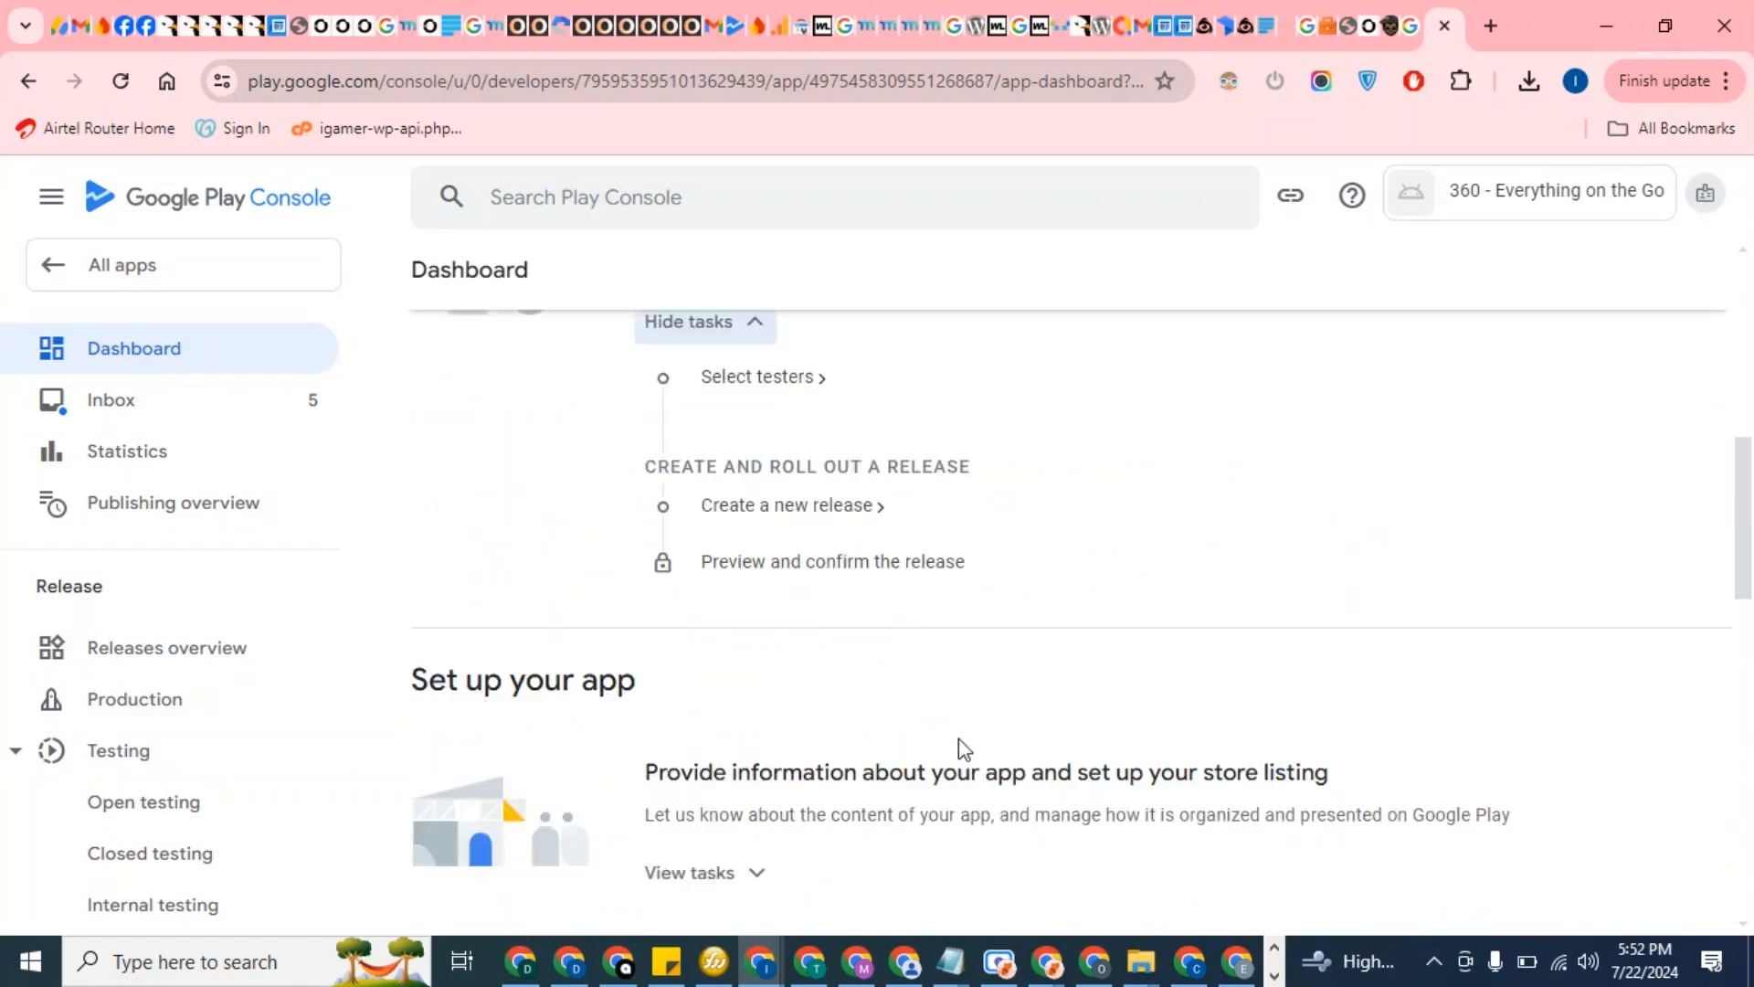
scroll(669, 575, down, 3)
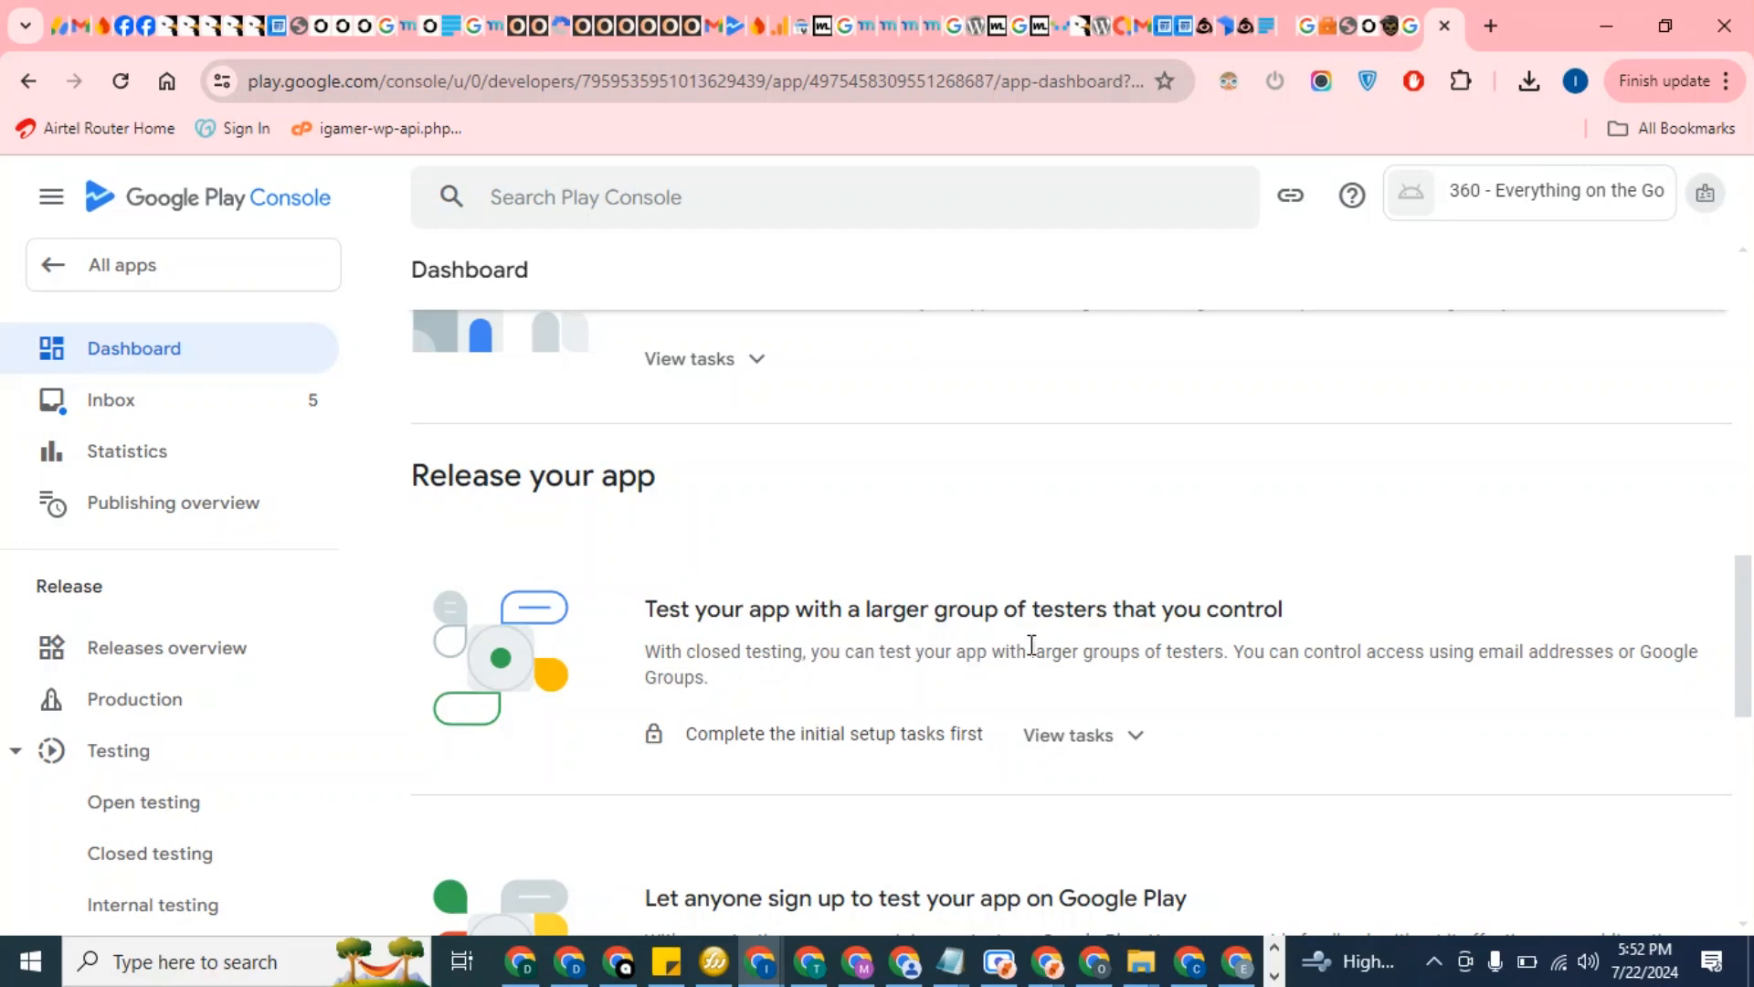
scroll(1030, 646, down, 3)
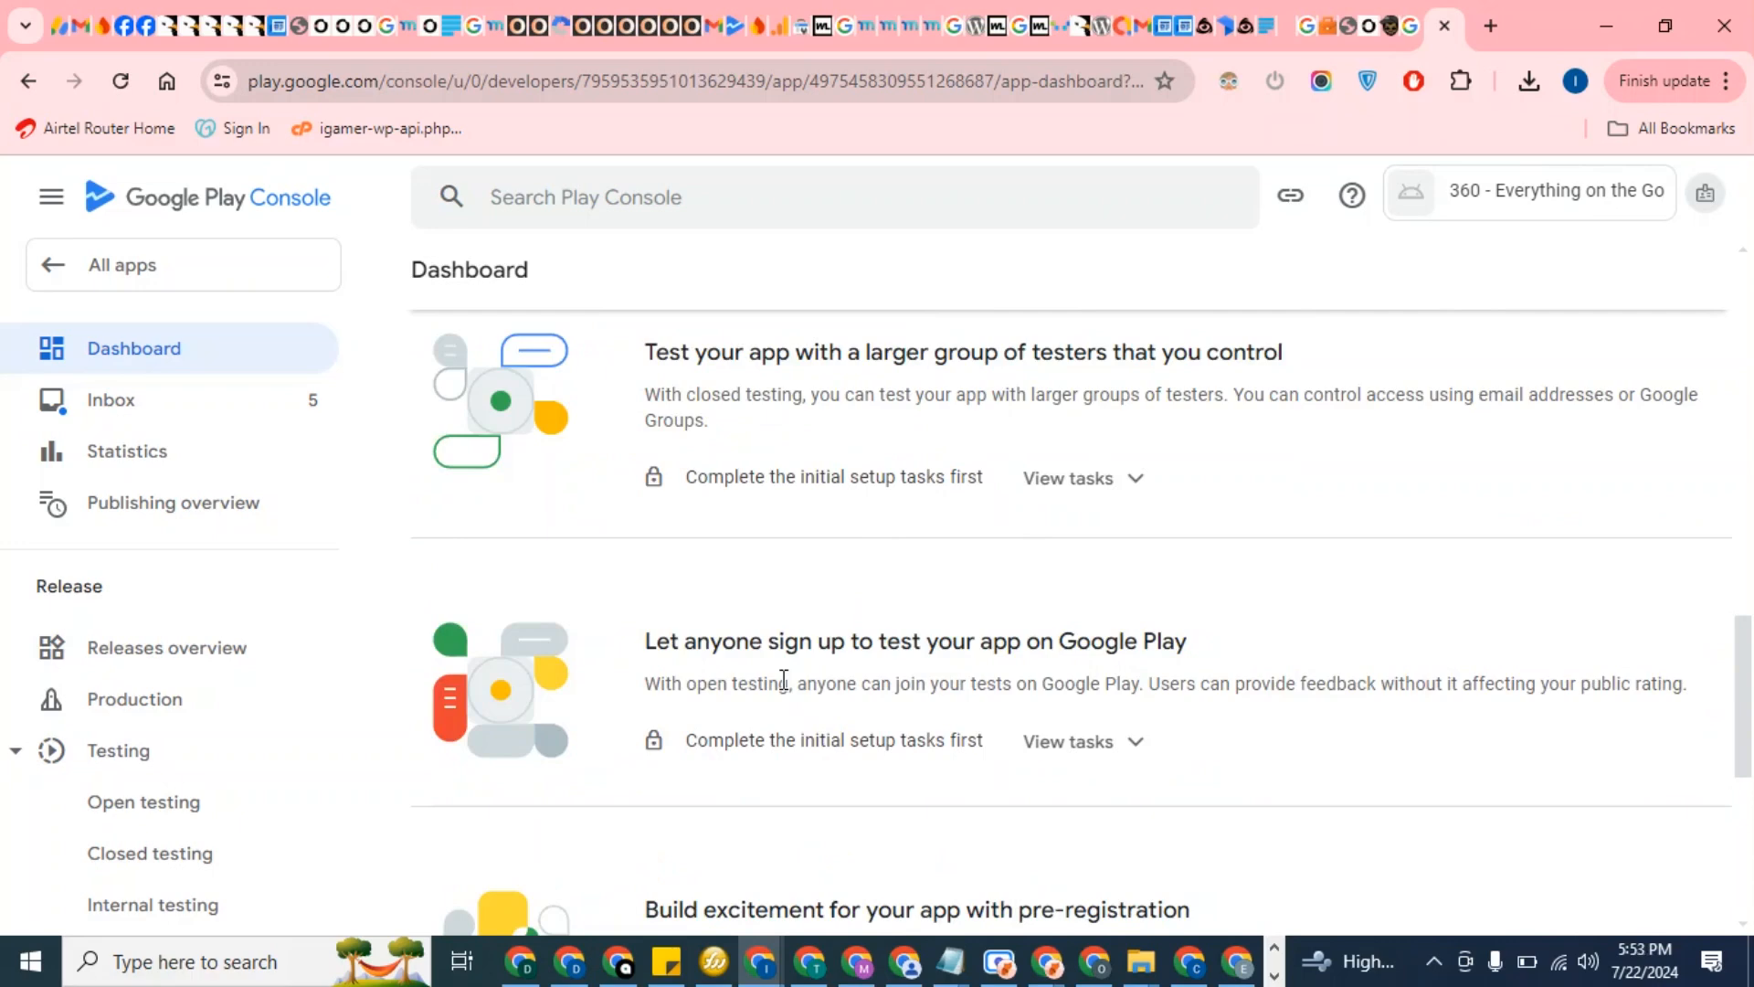
scroll(783, 680, down, 7)
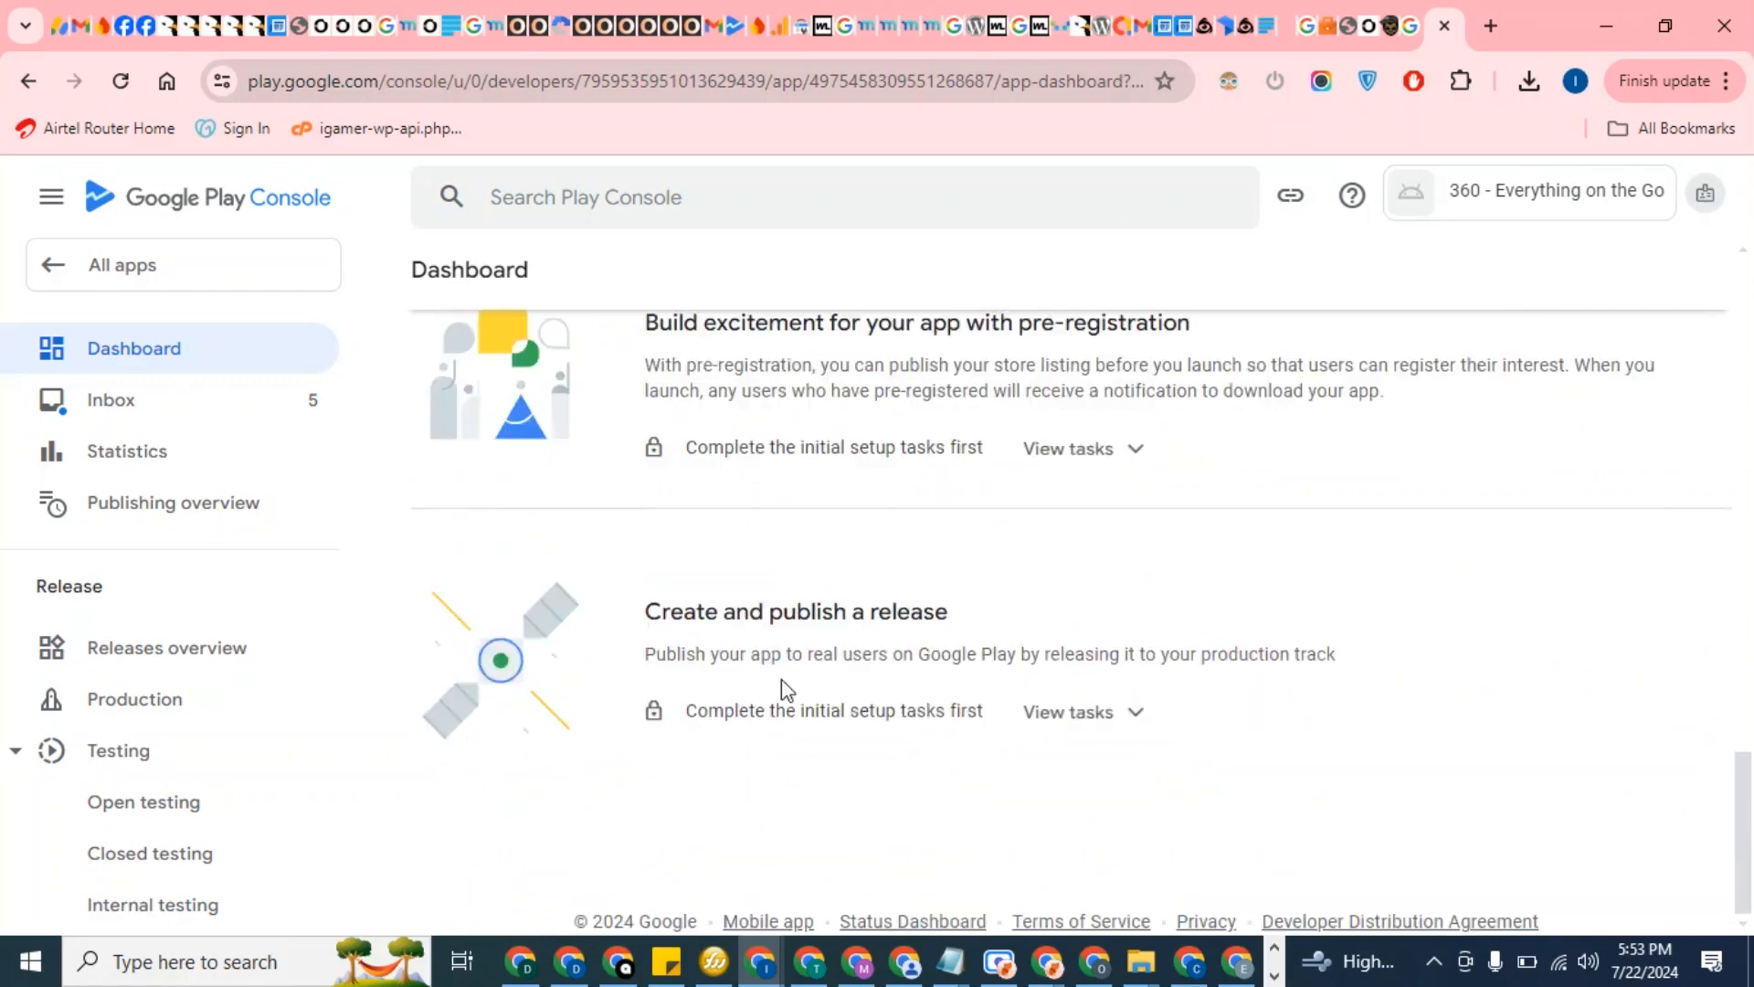
scroll(795, 654, up, 15)
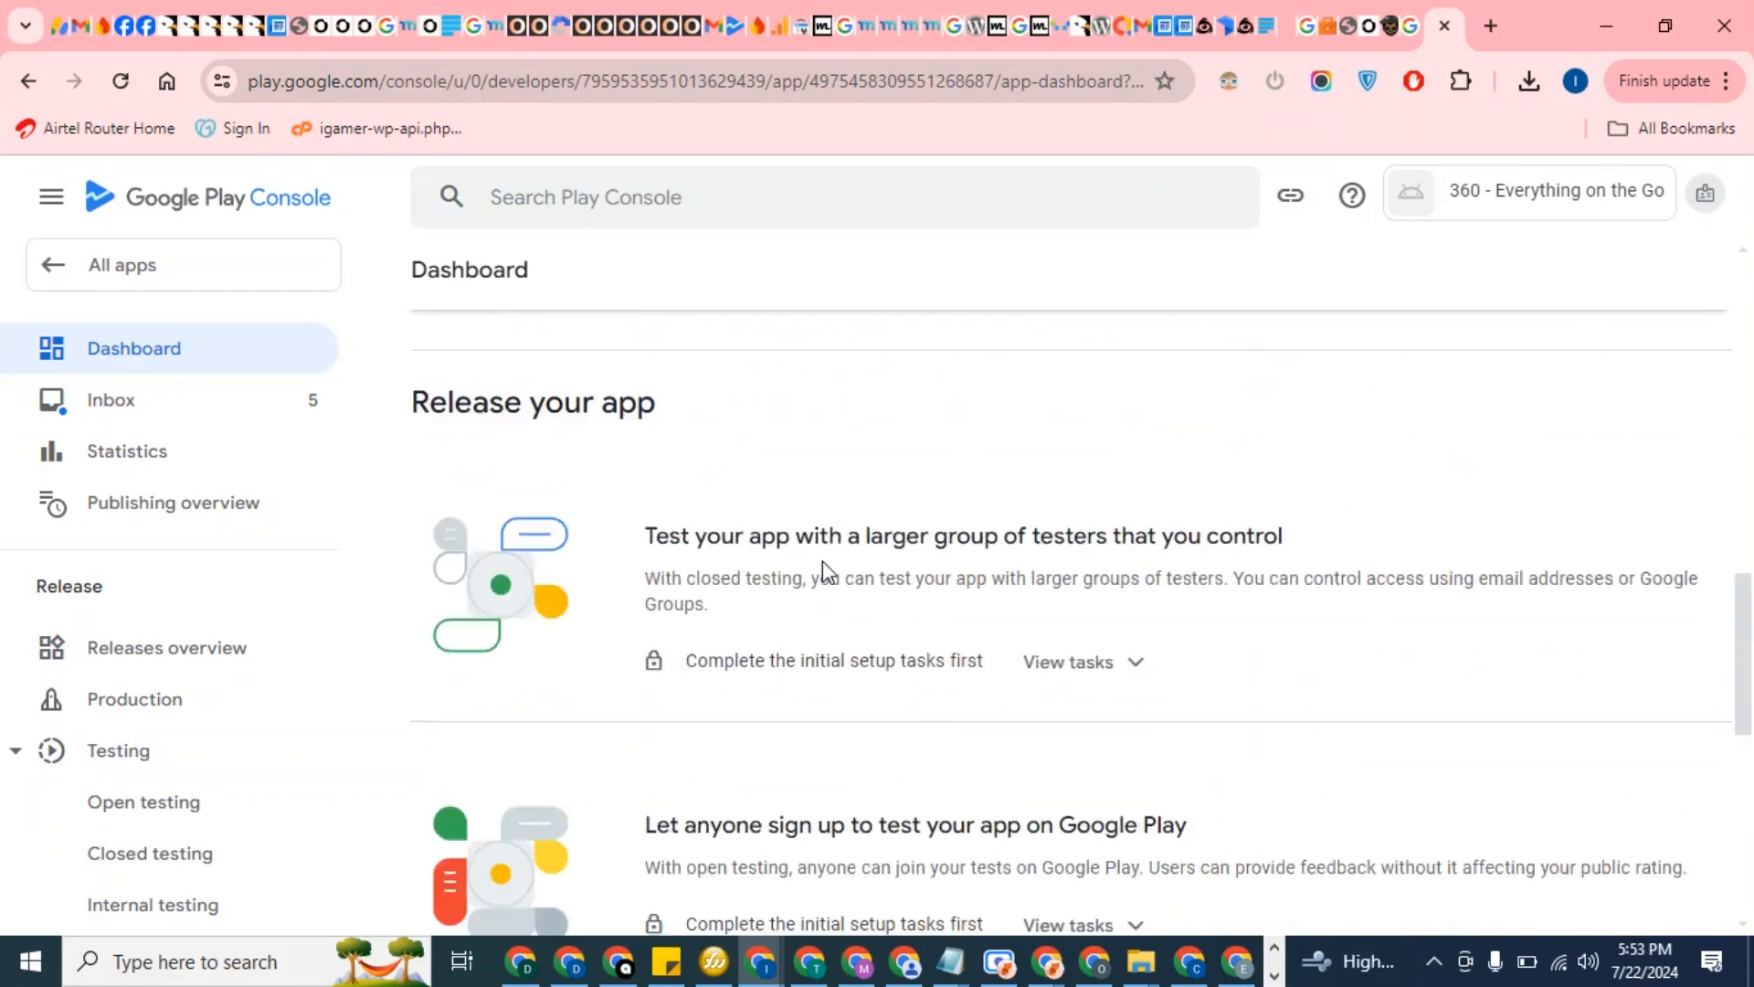
scroll(822, 561, up, 3)
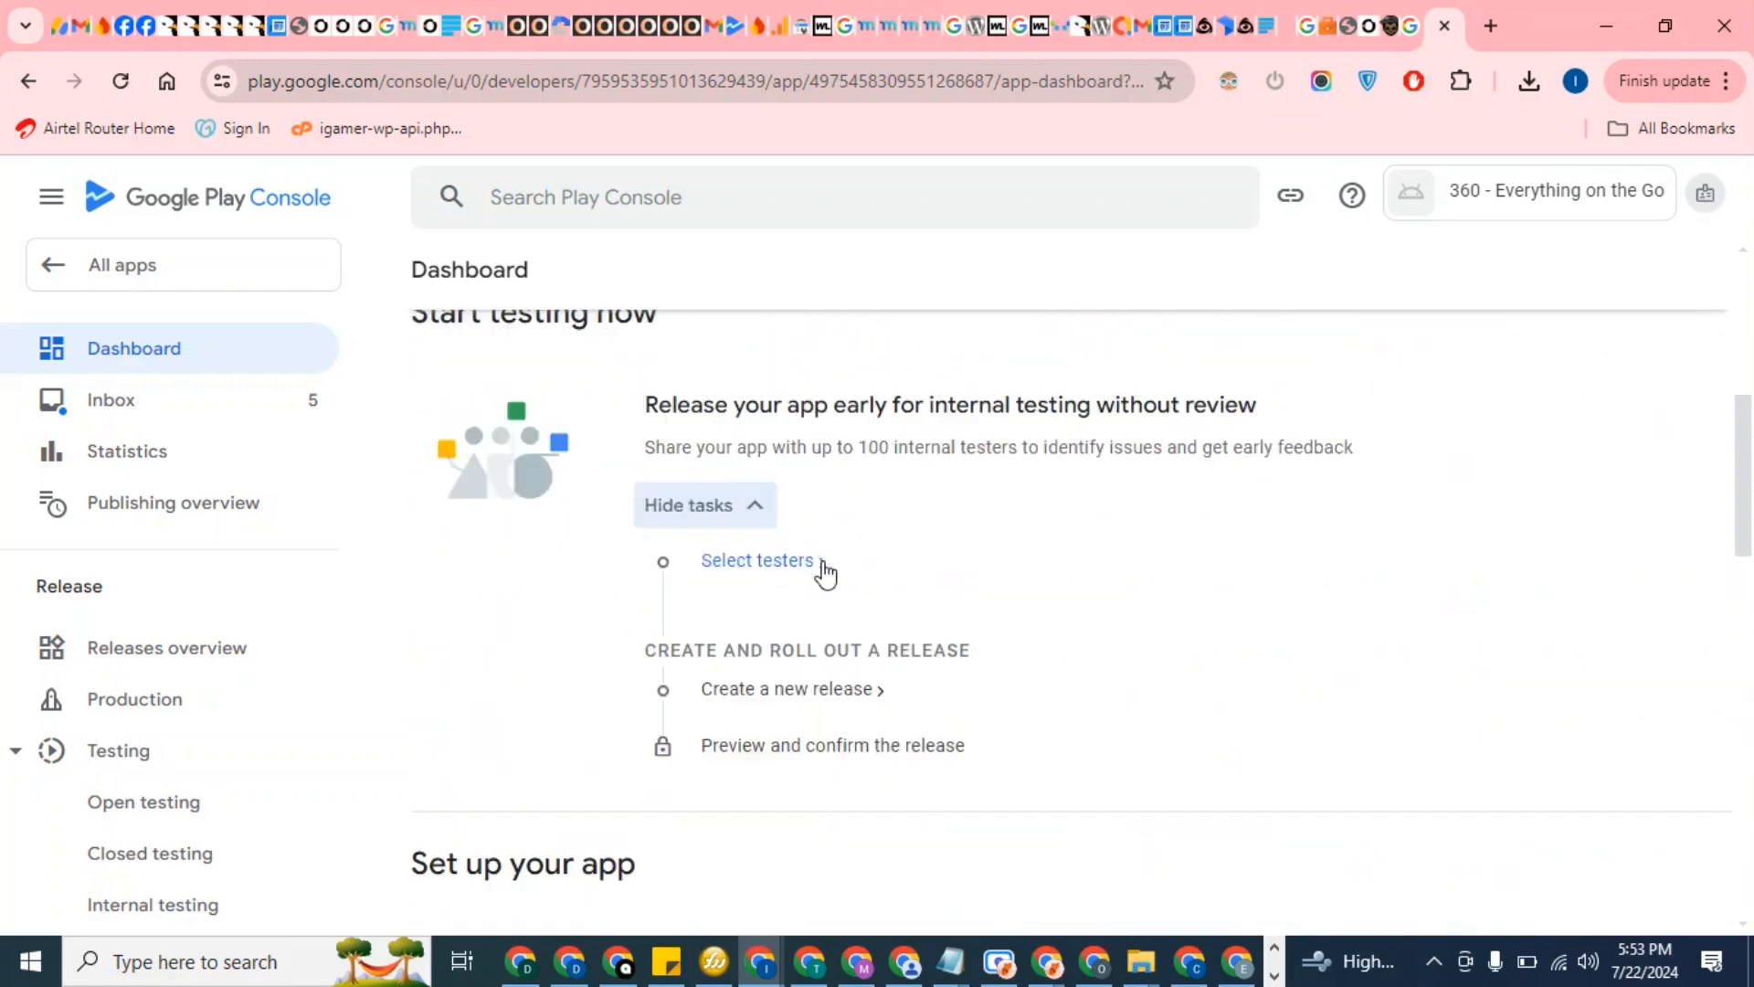
Pick the new internal testing release option and review the 'Set up internal testing track' task list
click(758, 699)
scroll(764, 630, down, 3)
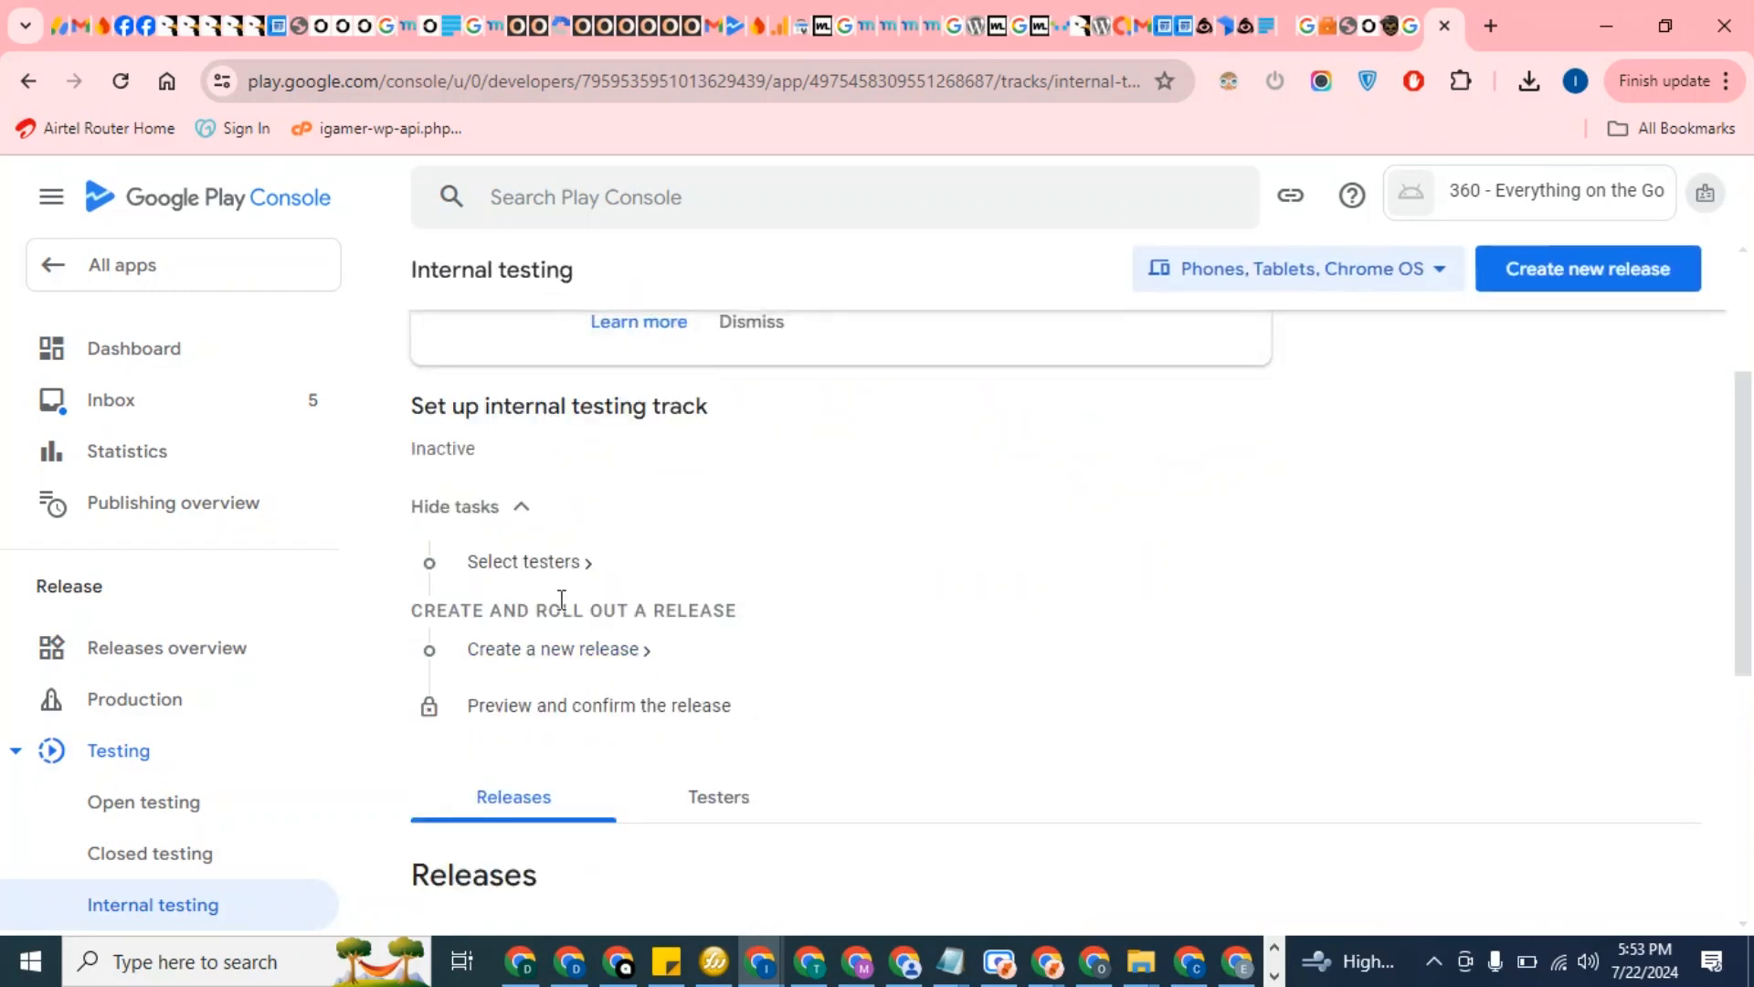
scroll(509, 496, up, 3)
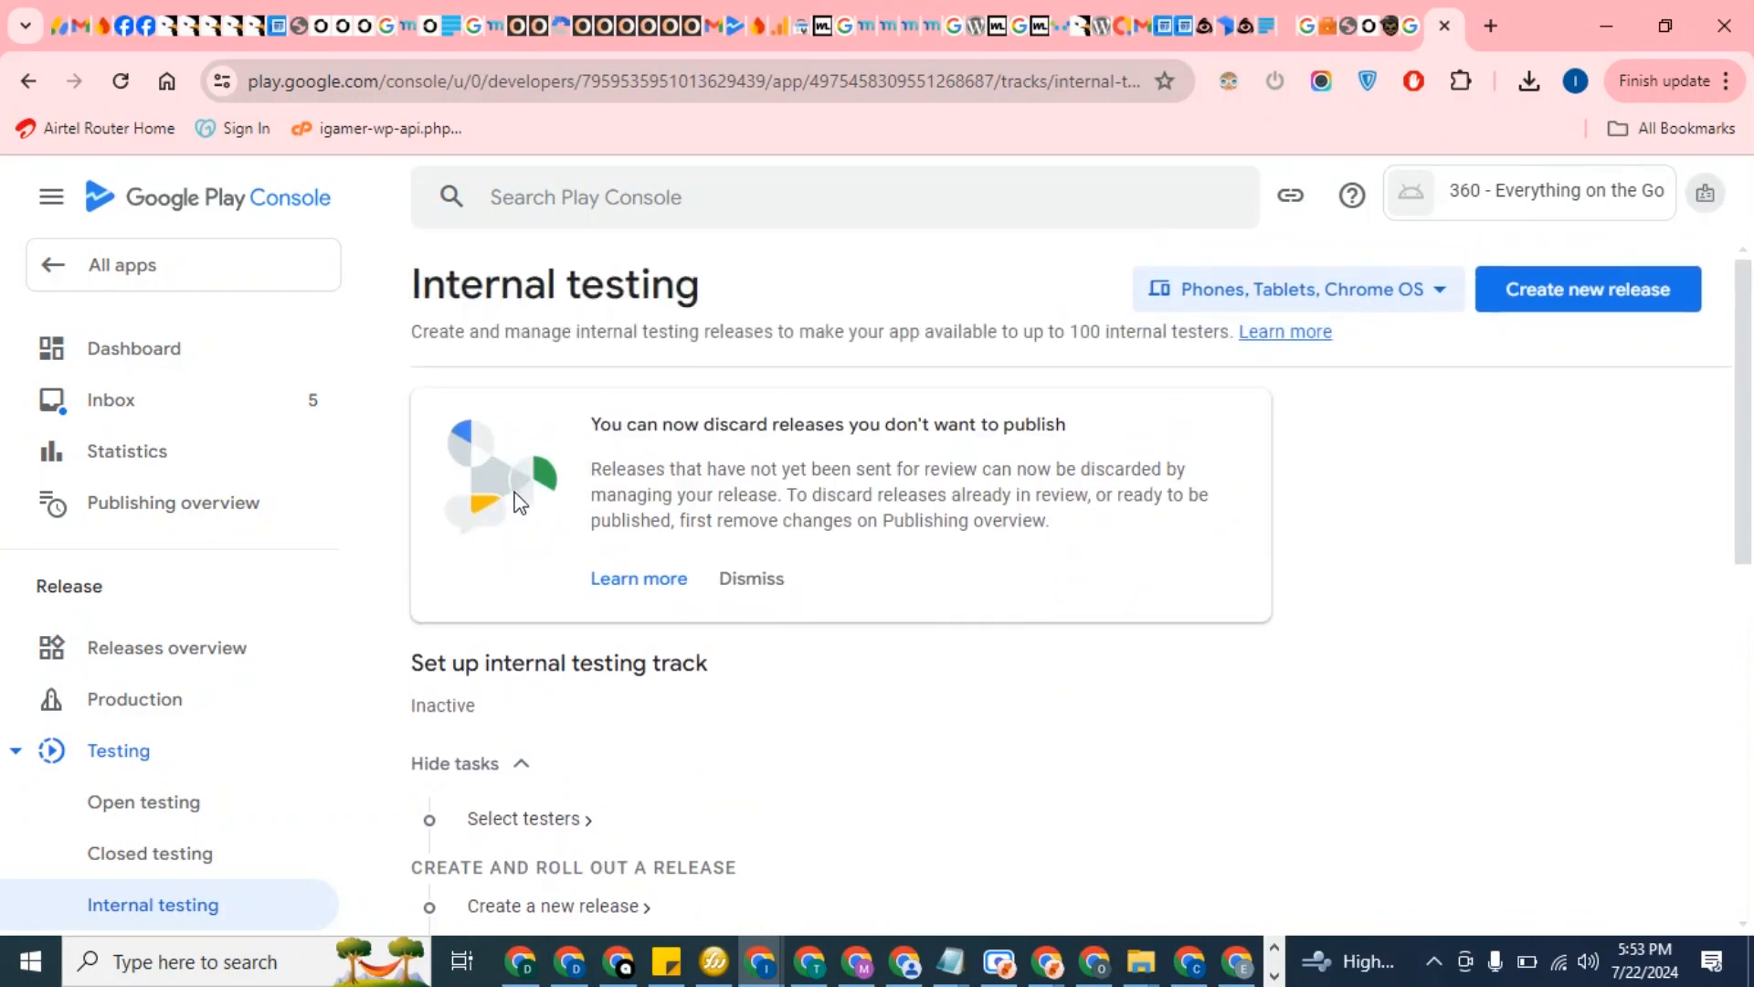
scroll(529, 524, down, 7)
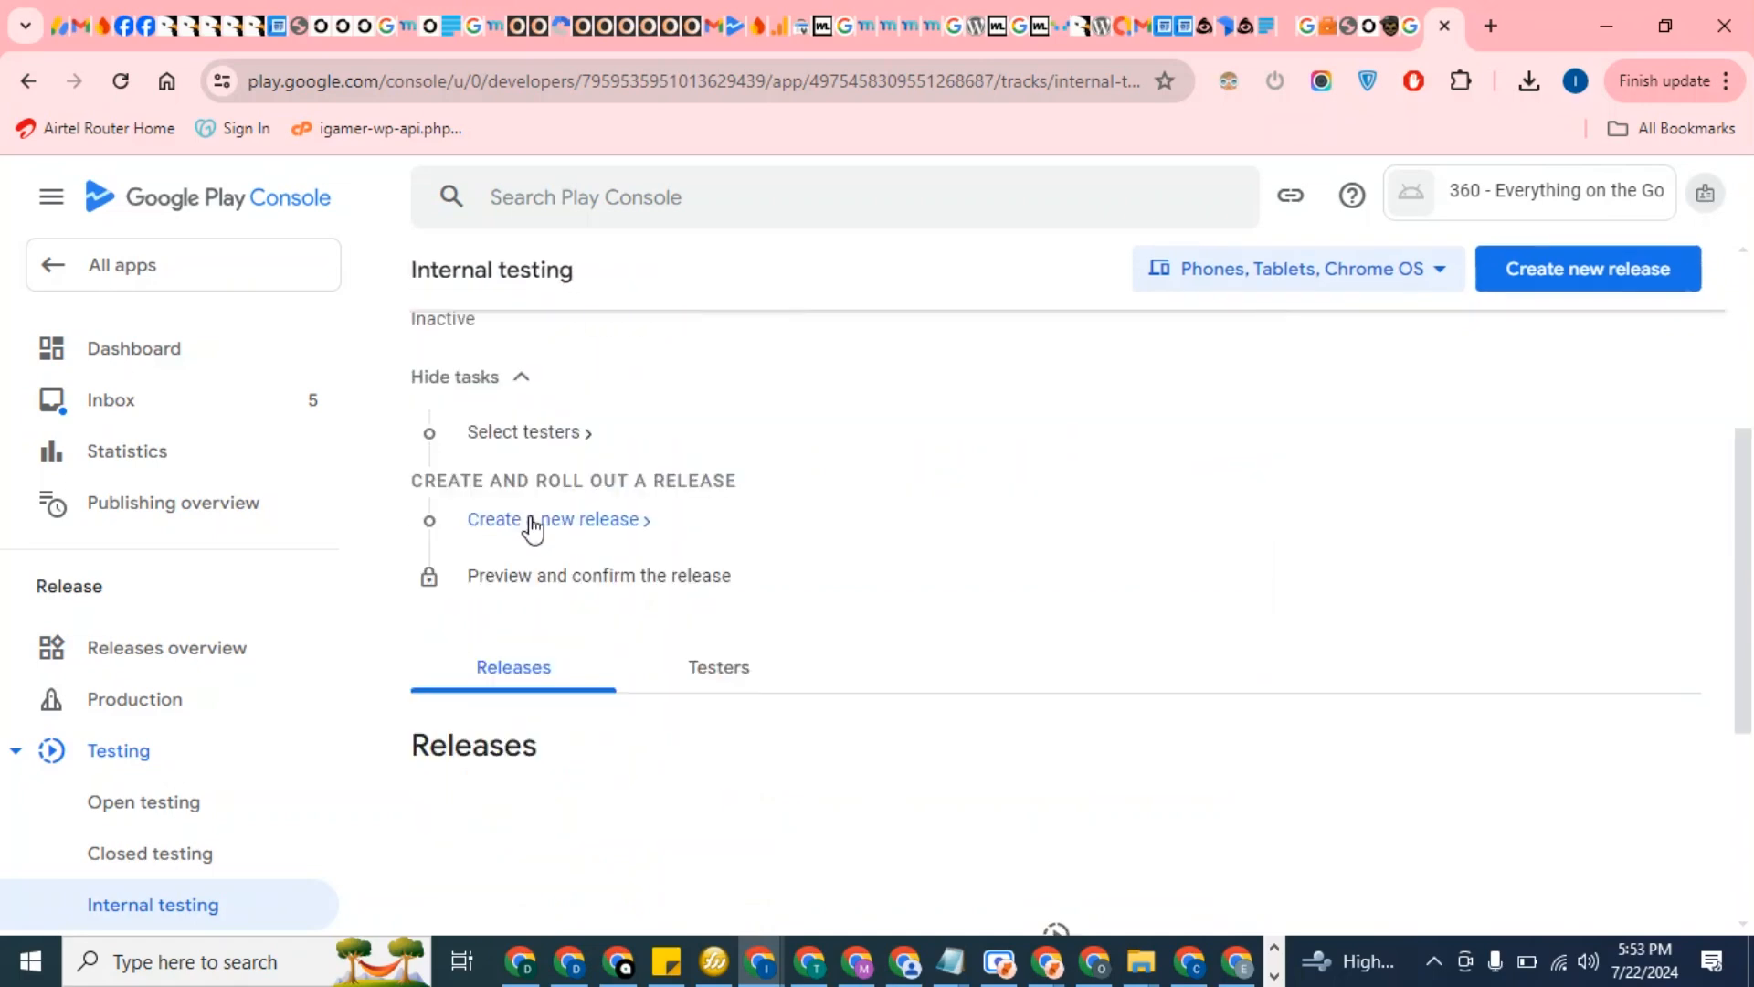
scroll(536, 529, down, 2)
scroll(534, 521, up, 7)
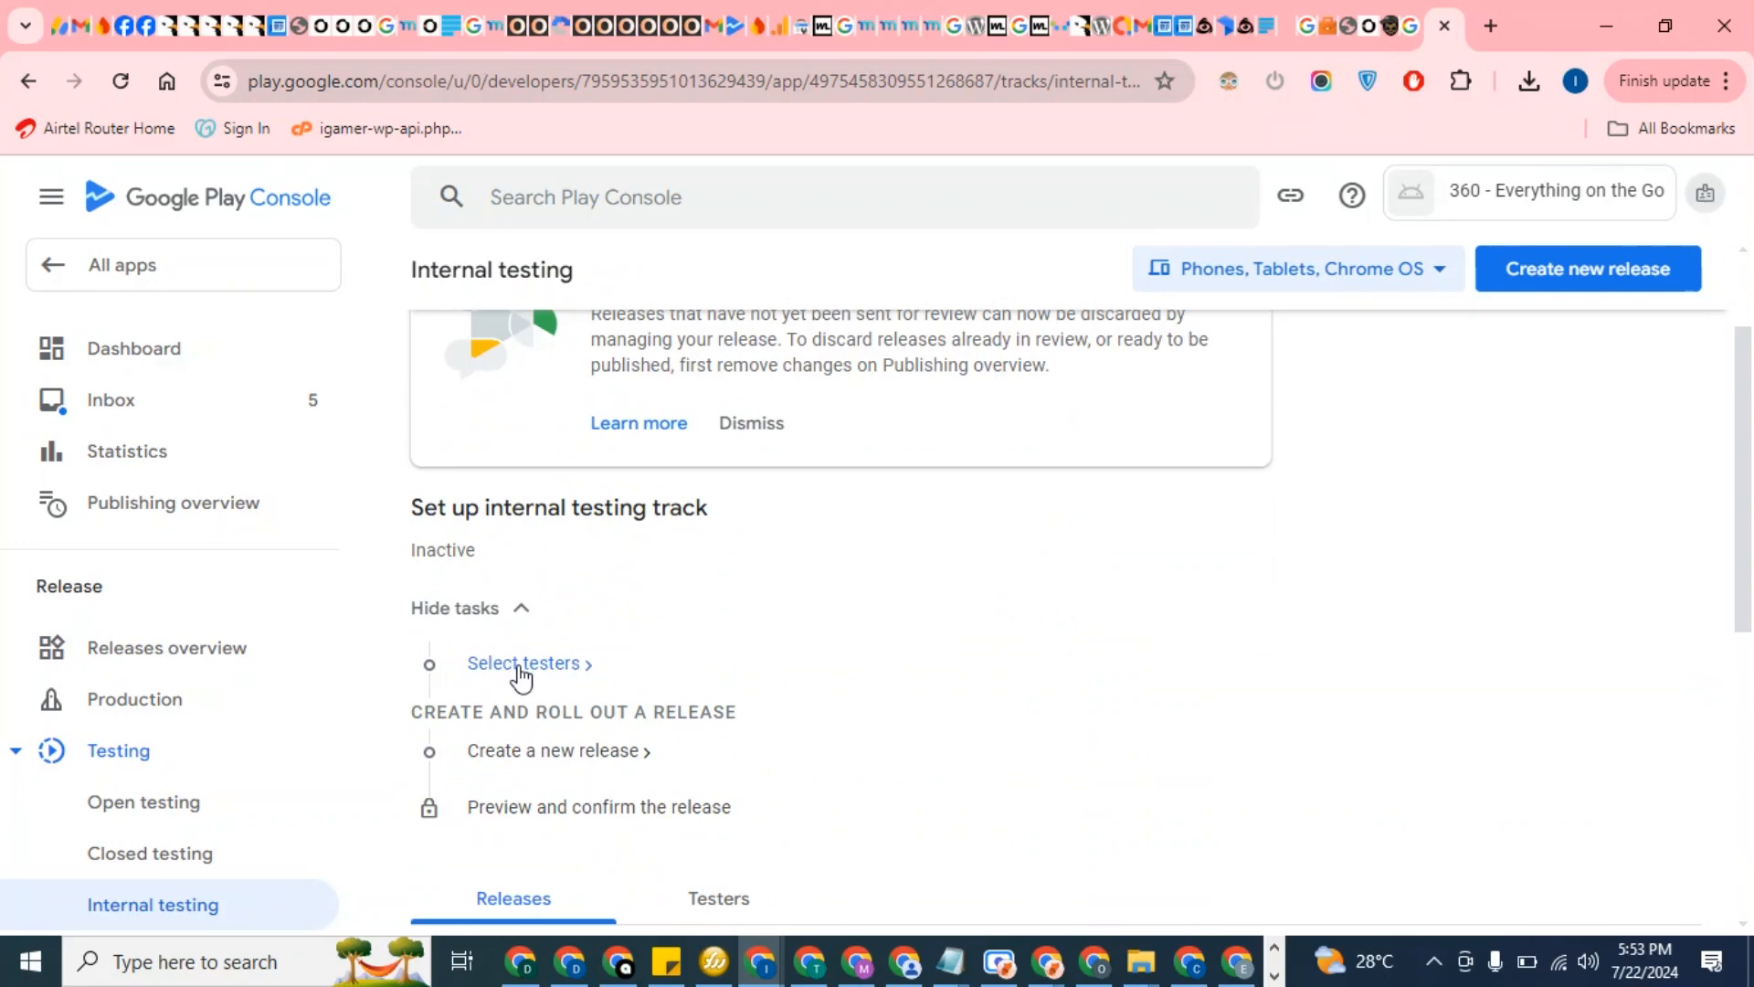
Select the License testers list as the internal testing testers
click(522, 665)
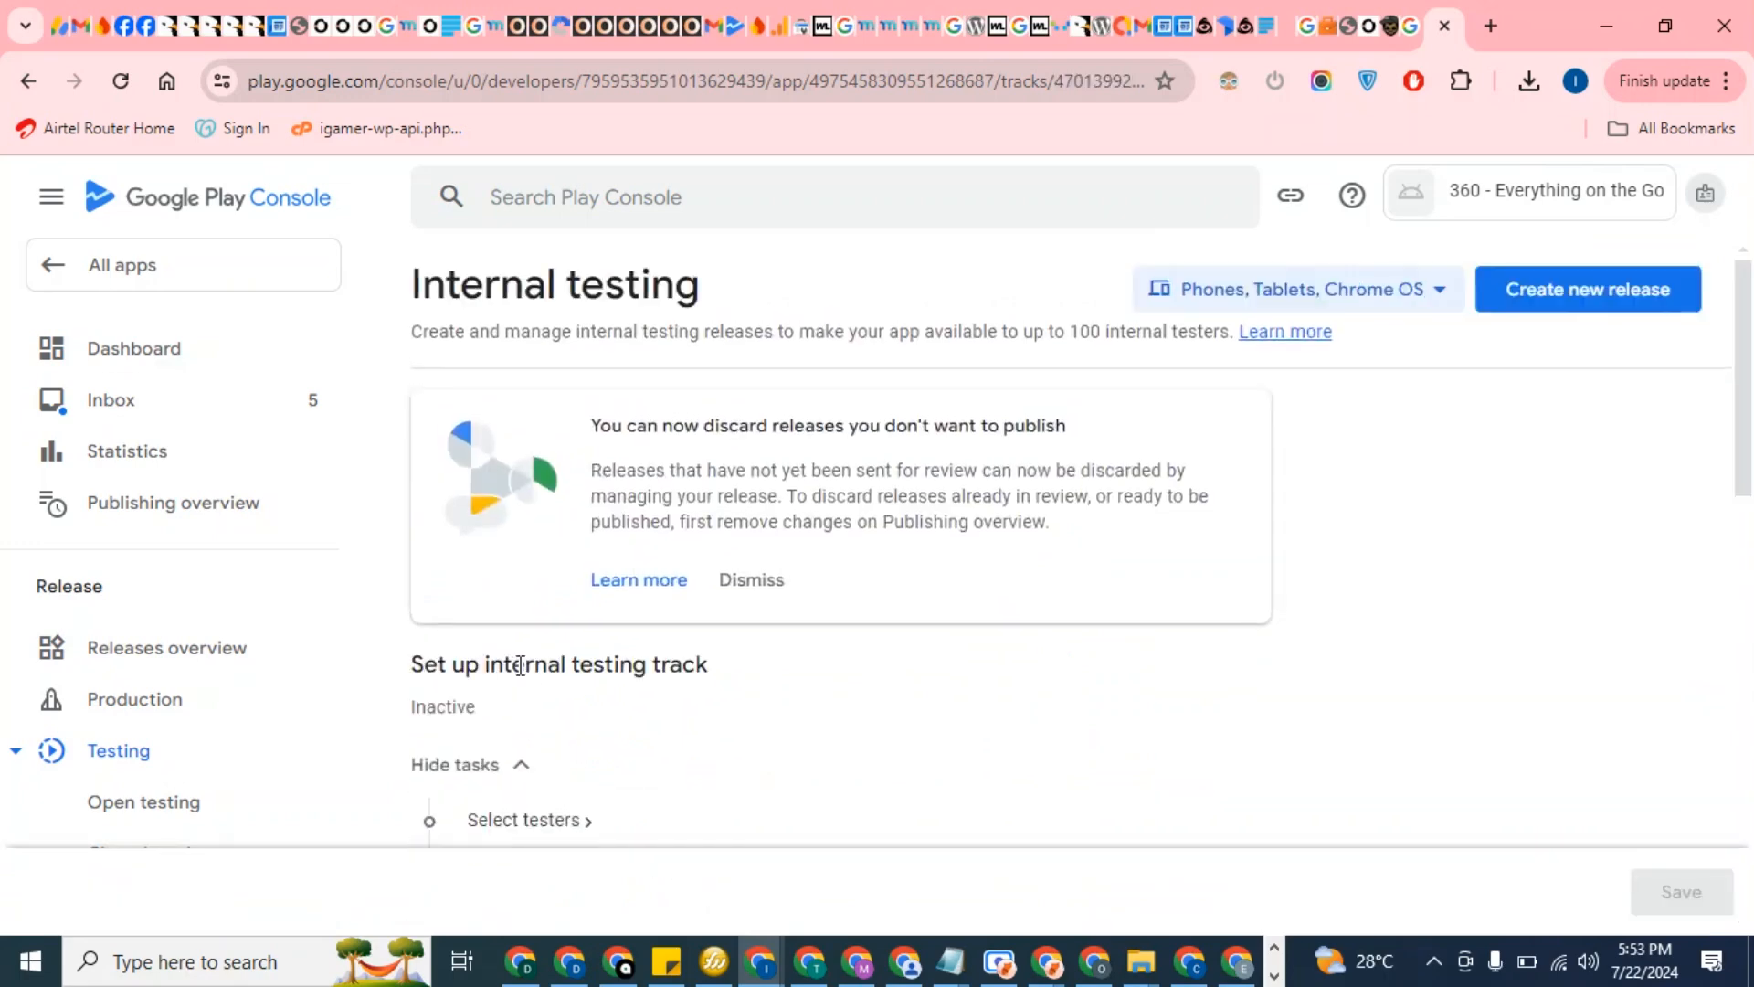
scroll(546, 619, down, 3)
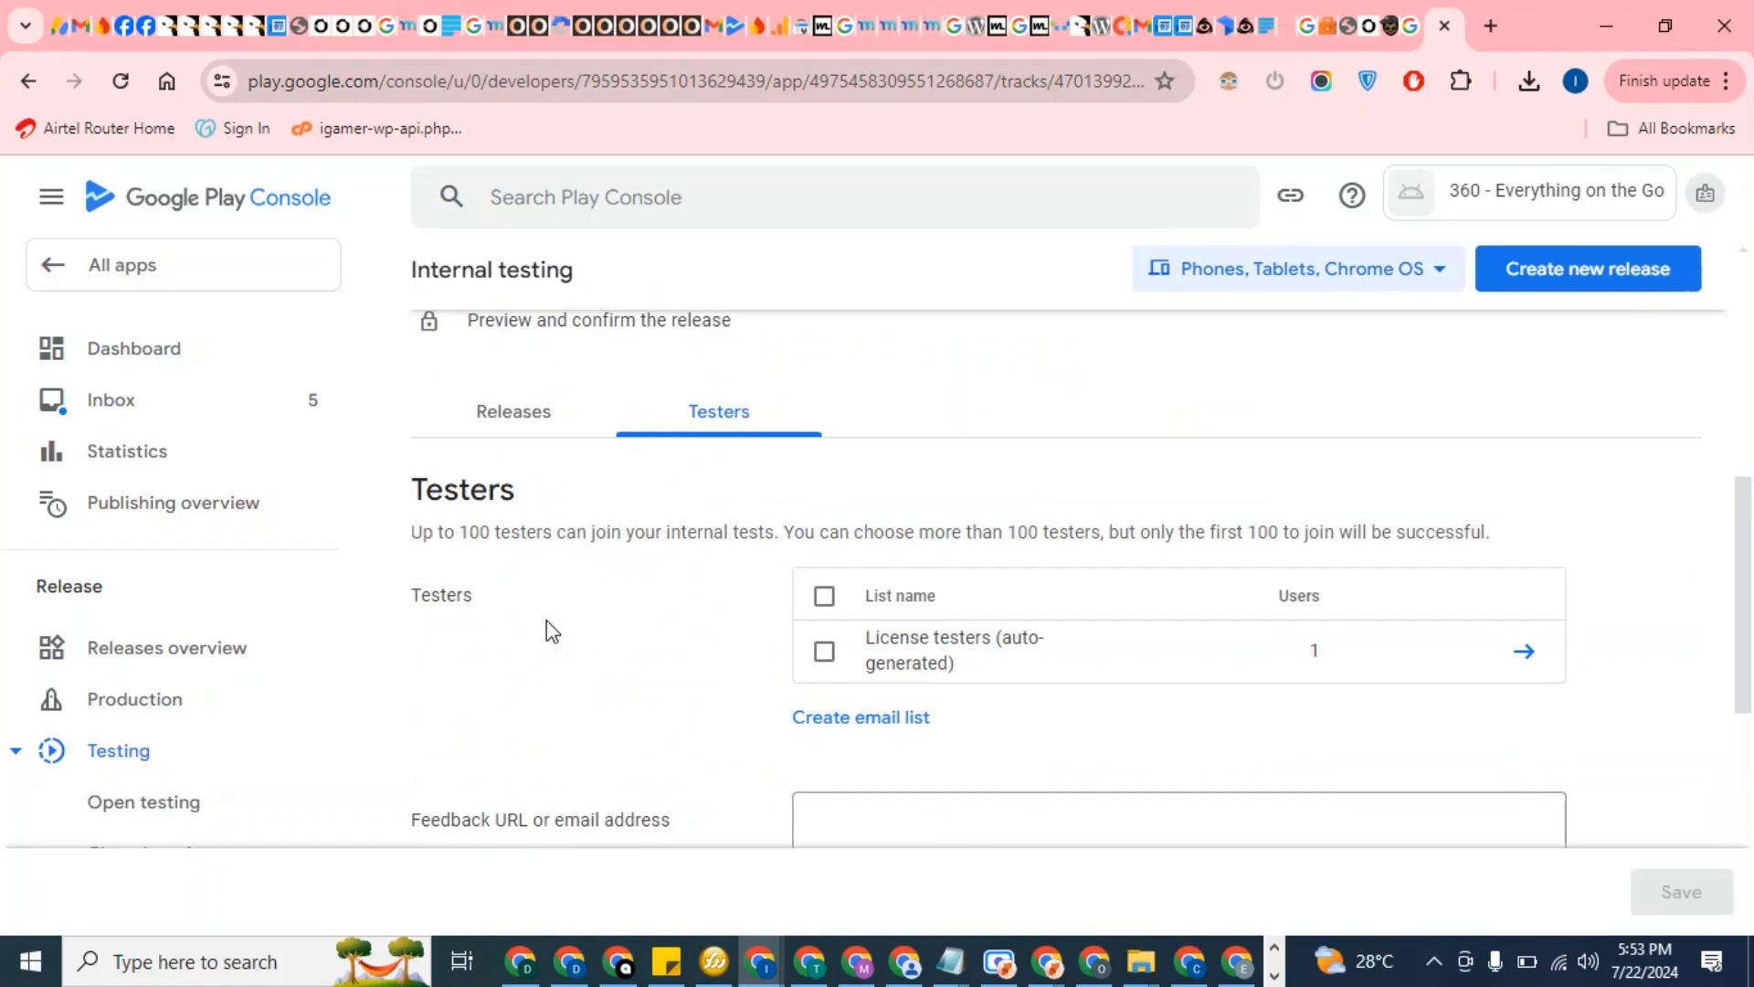
click(828, 654)
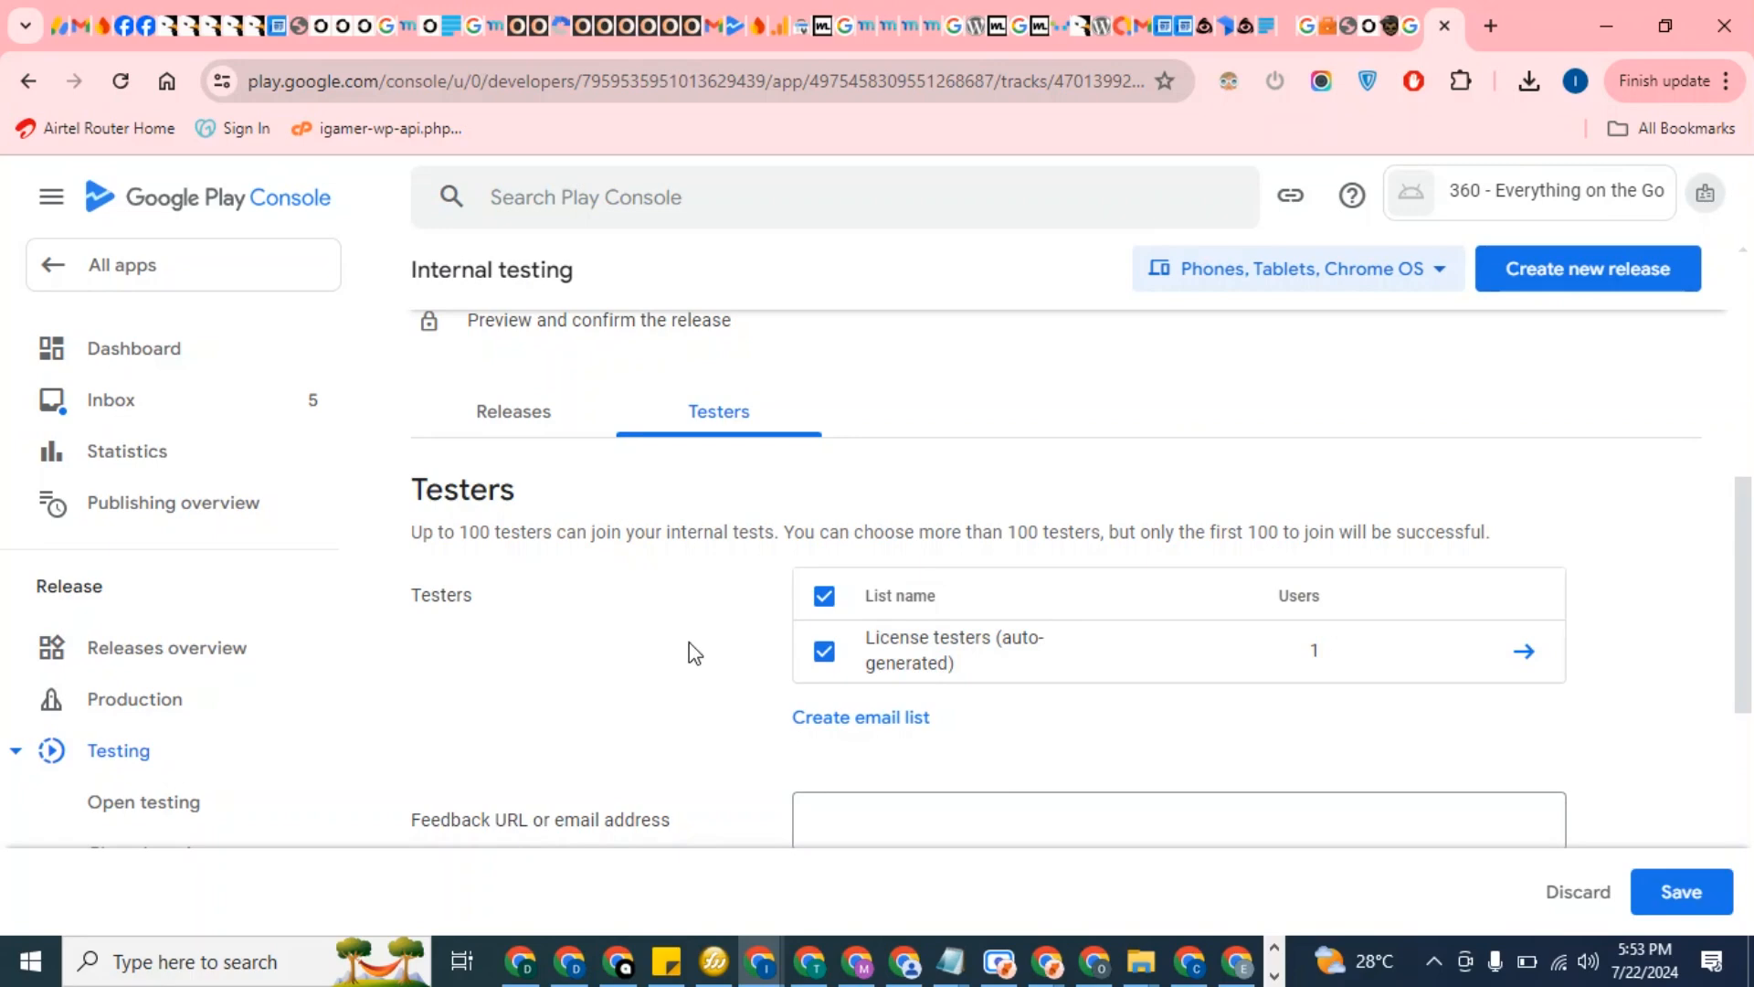
Enter the company's info e-mail as the feedback address and save the tester settings
scroll(696, 637, down, 3)
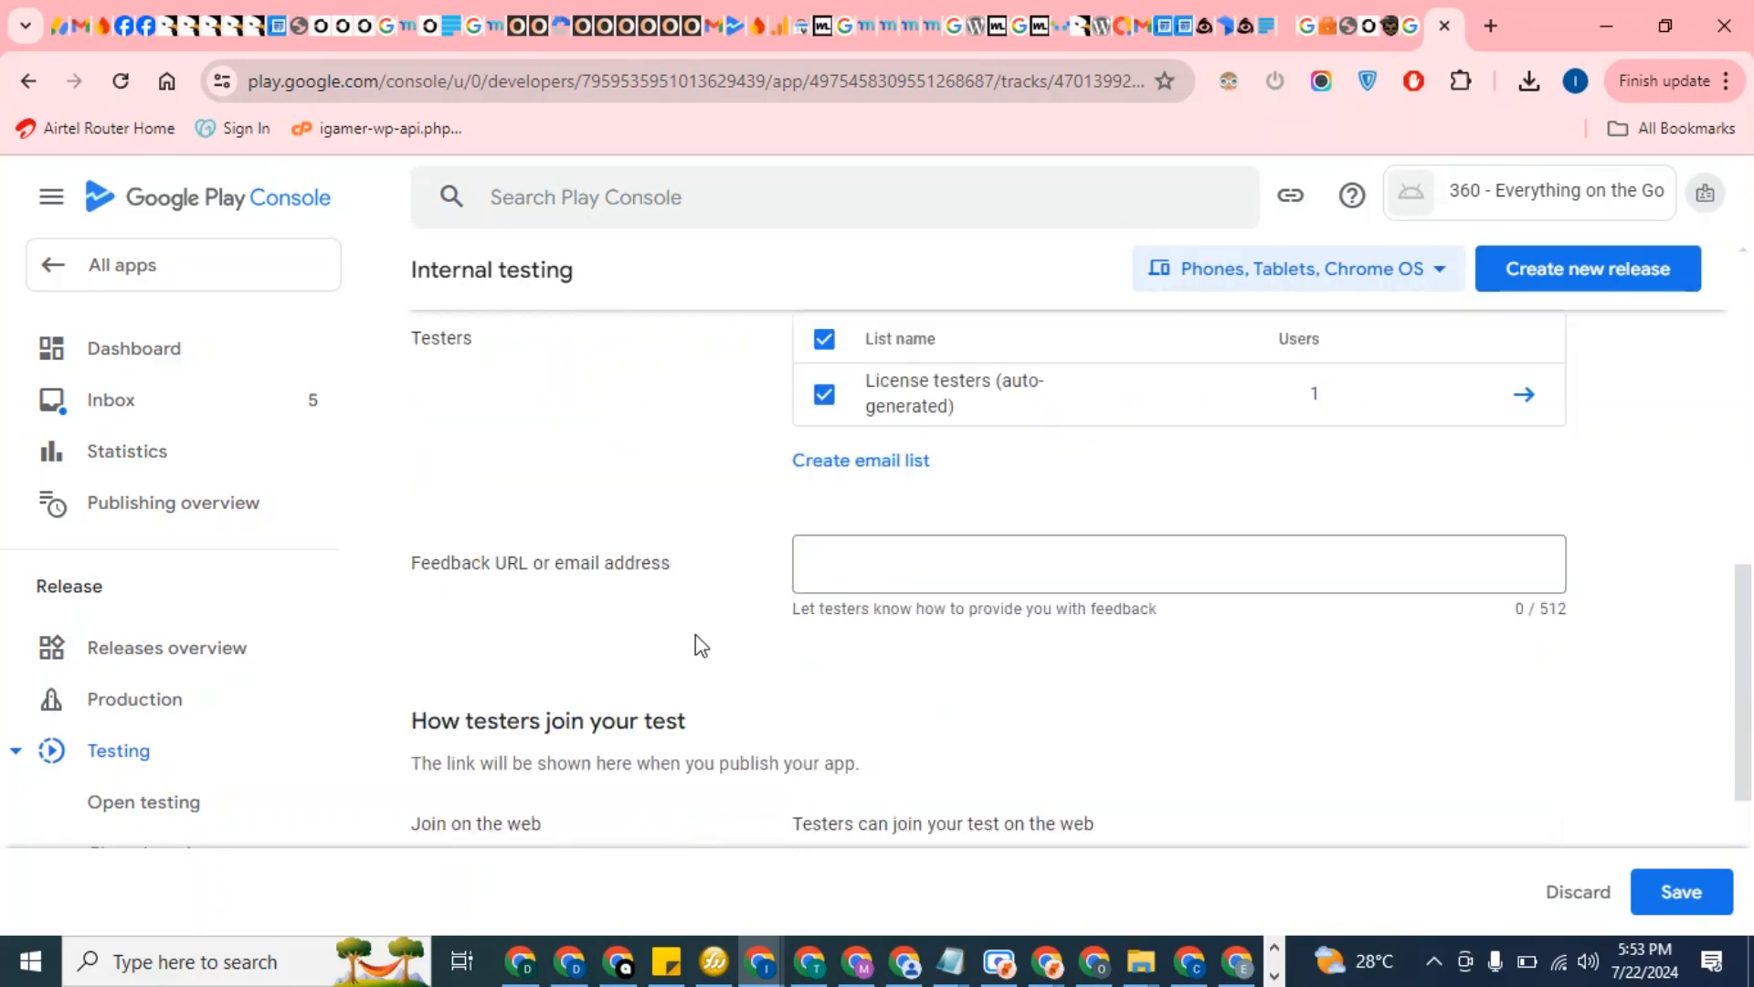
click(845, 559)
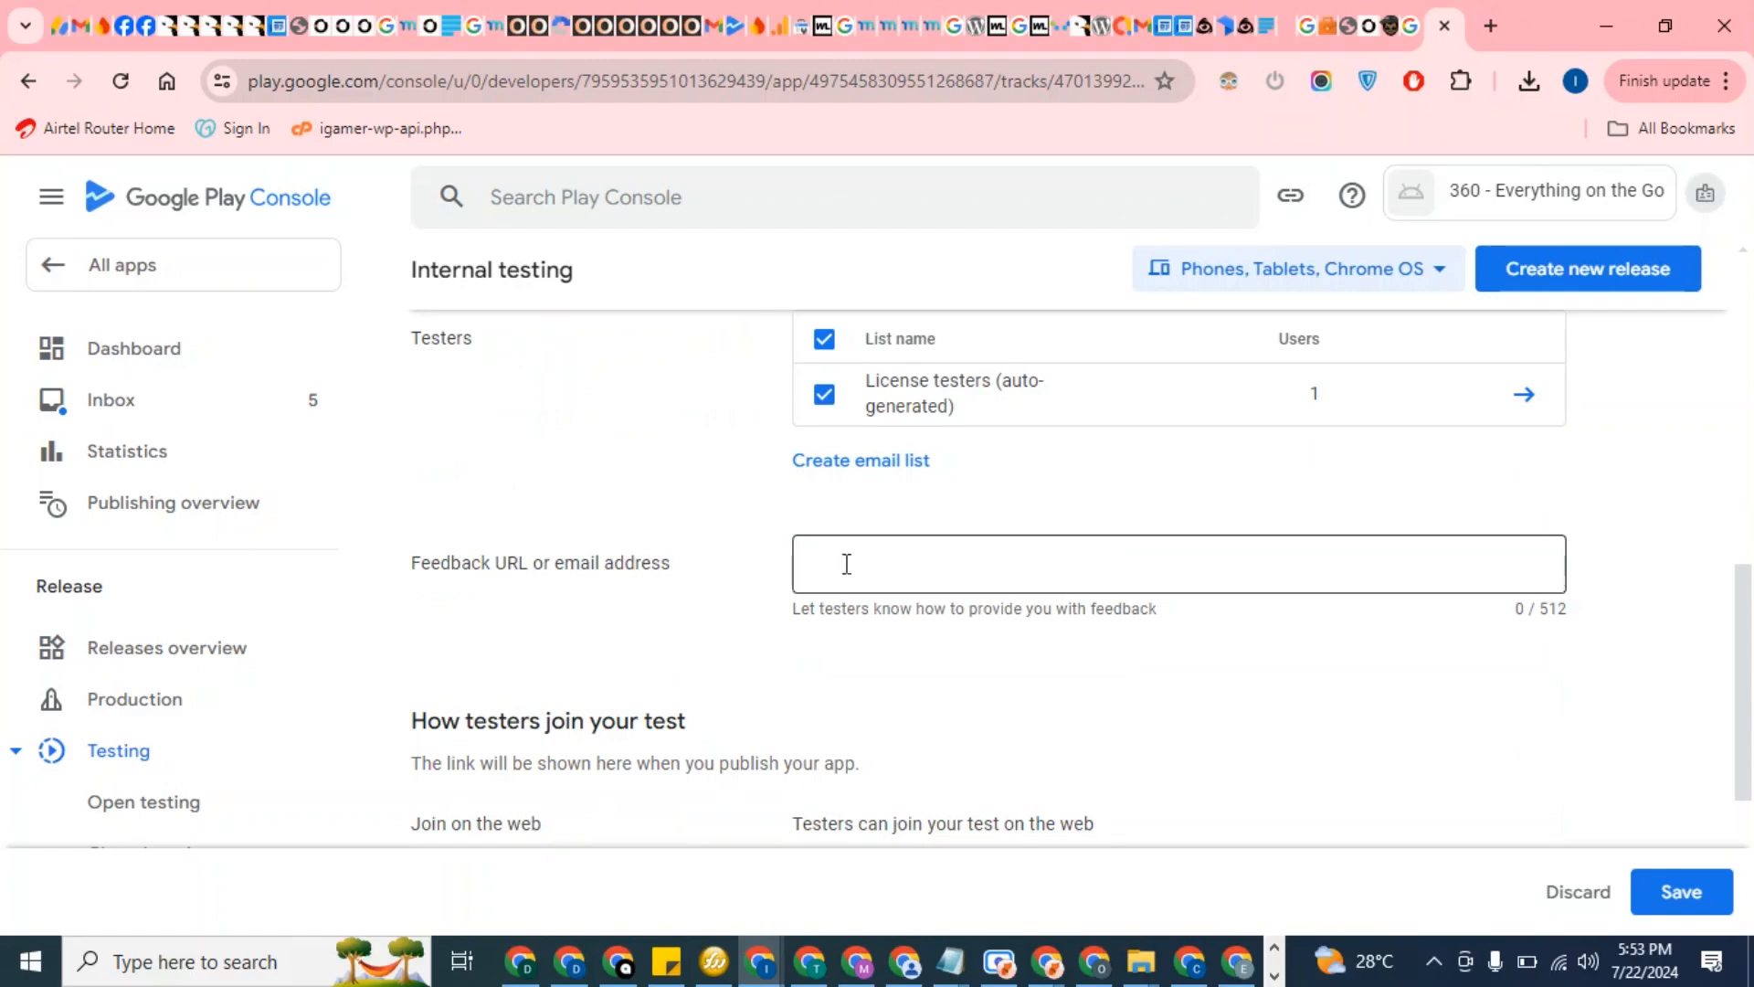
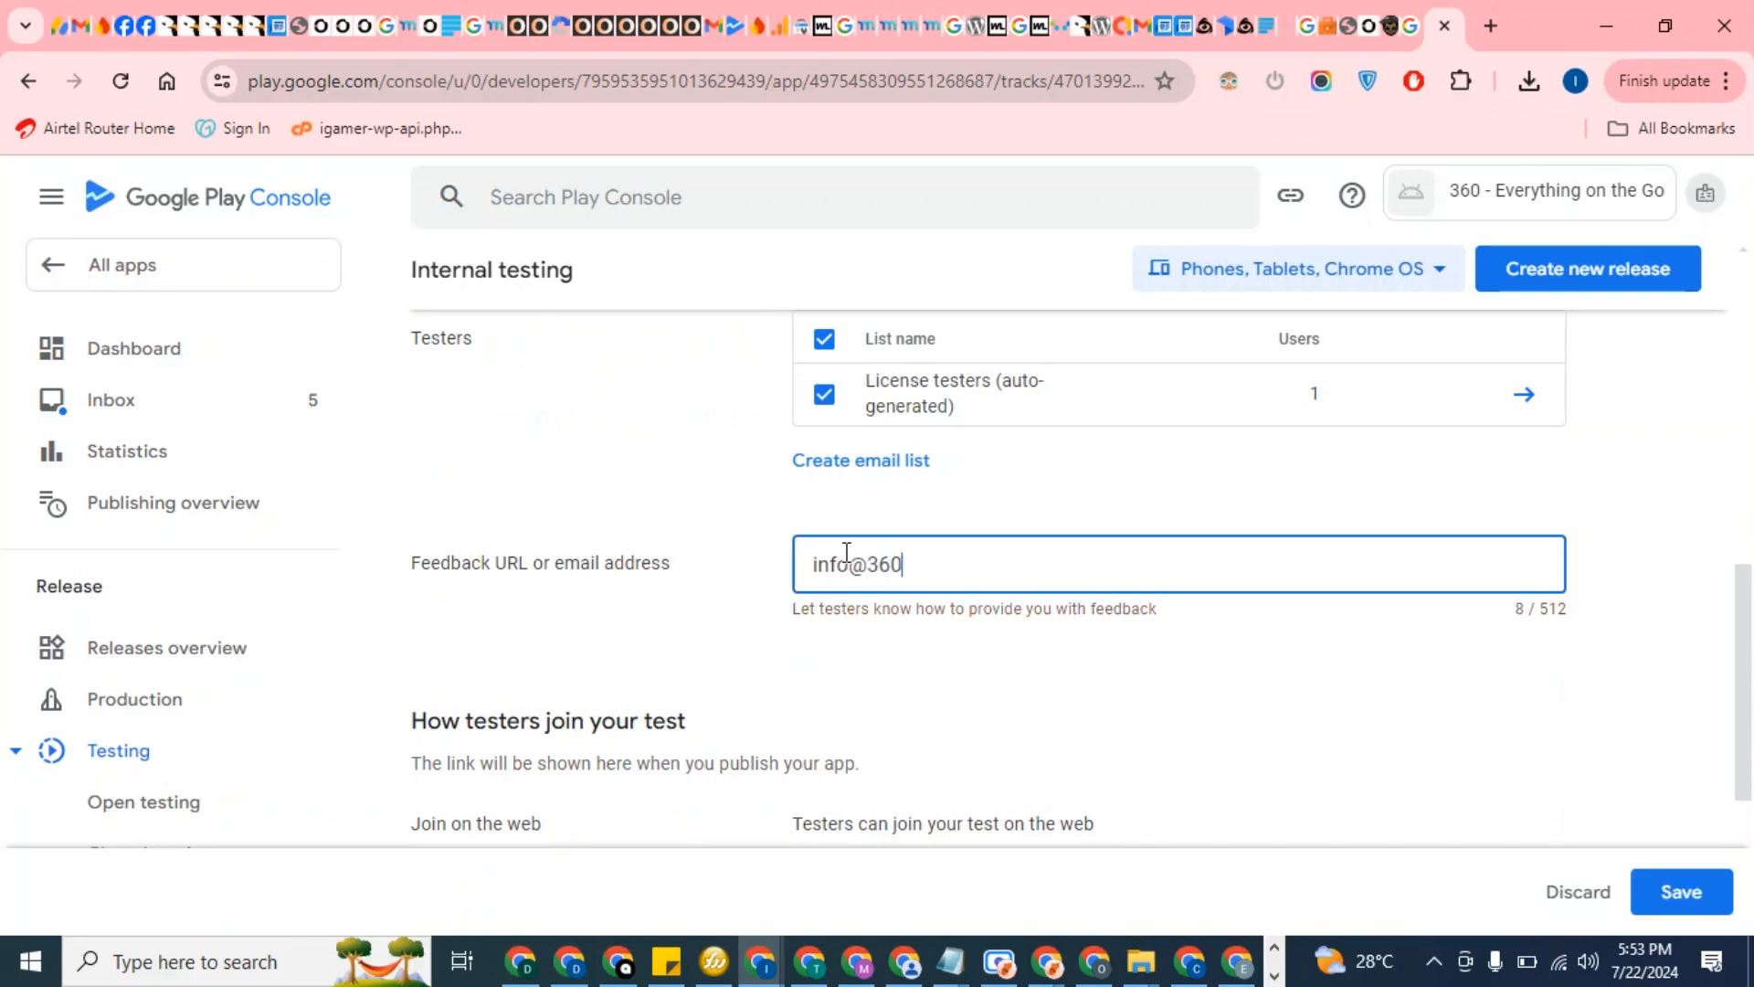
scroll(1153, 644, down, 3)
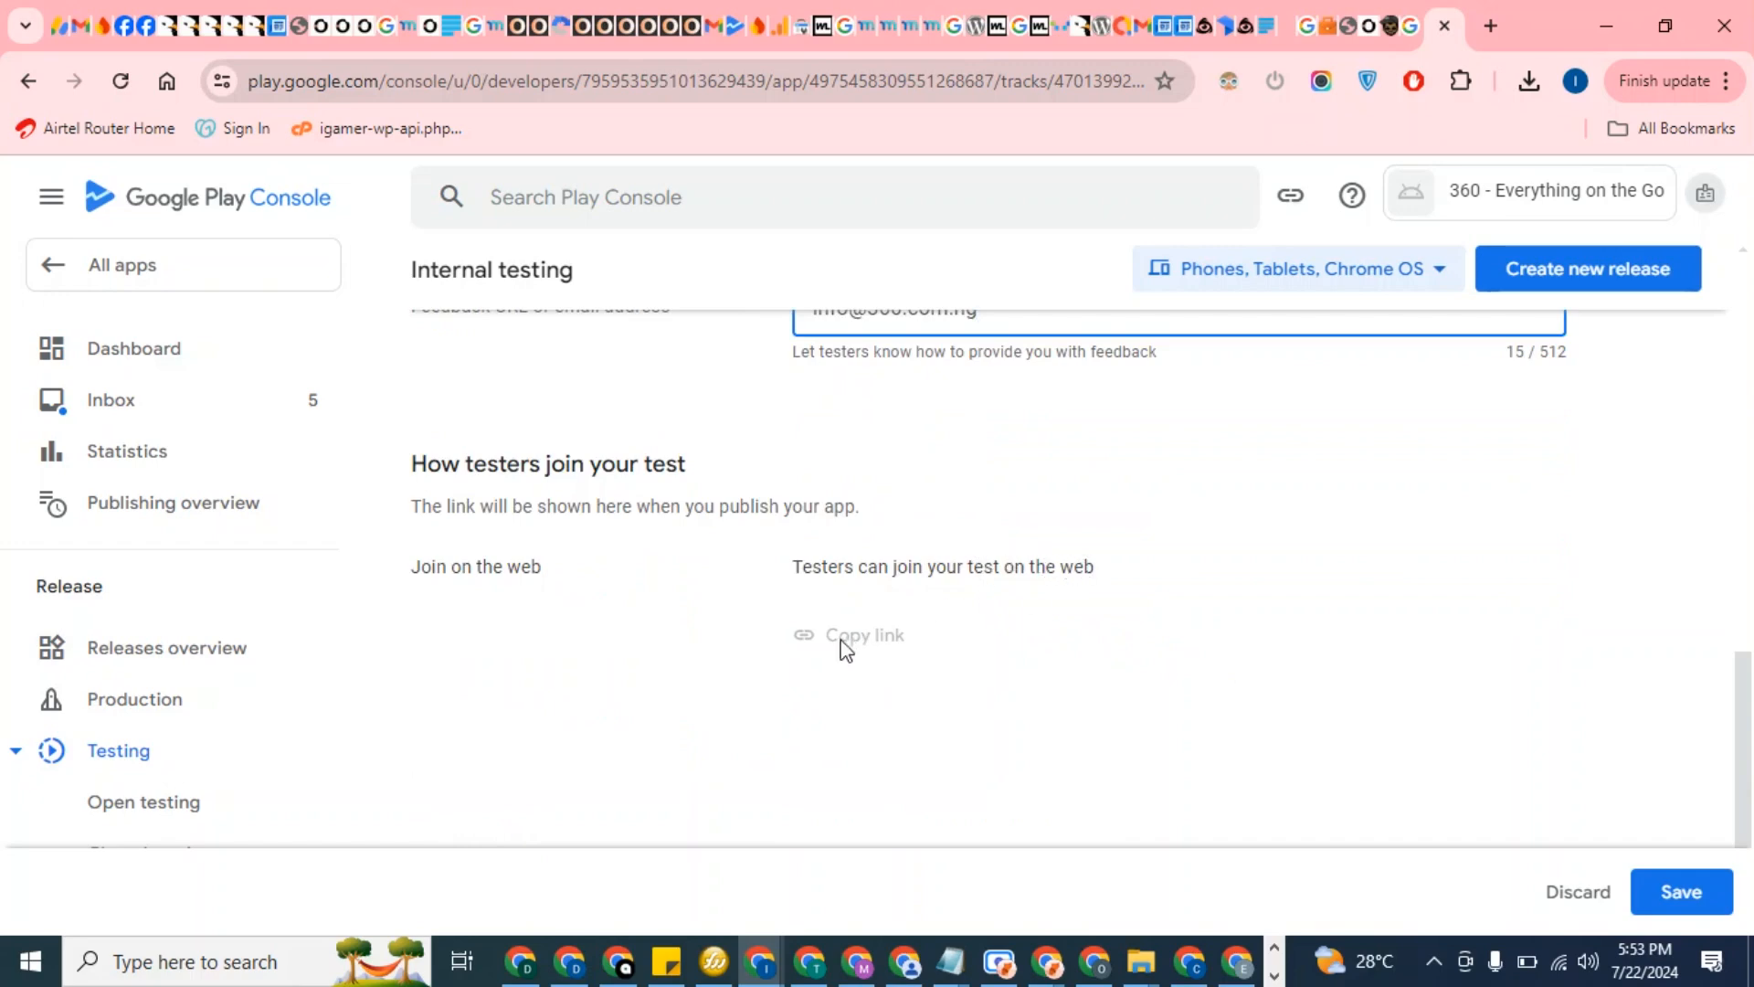
click(610, 588)
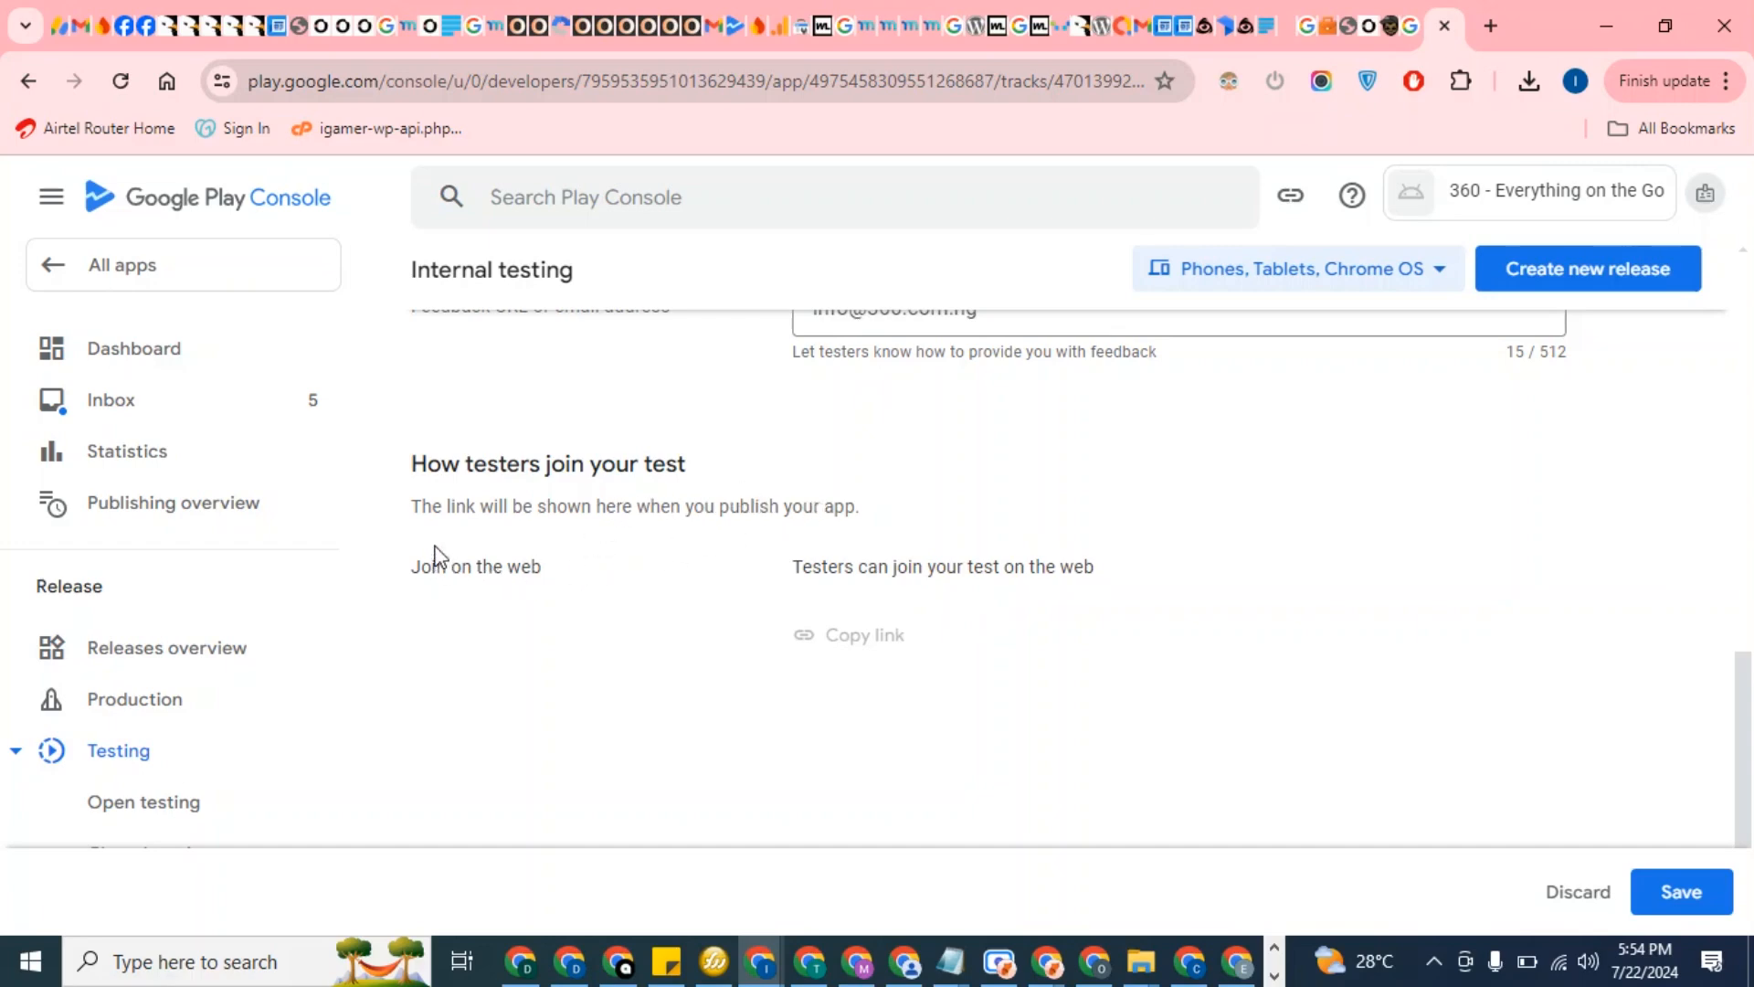
scroll(1163, 757, down, 1)
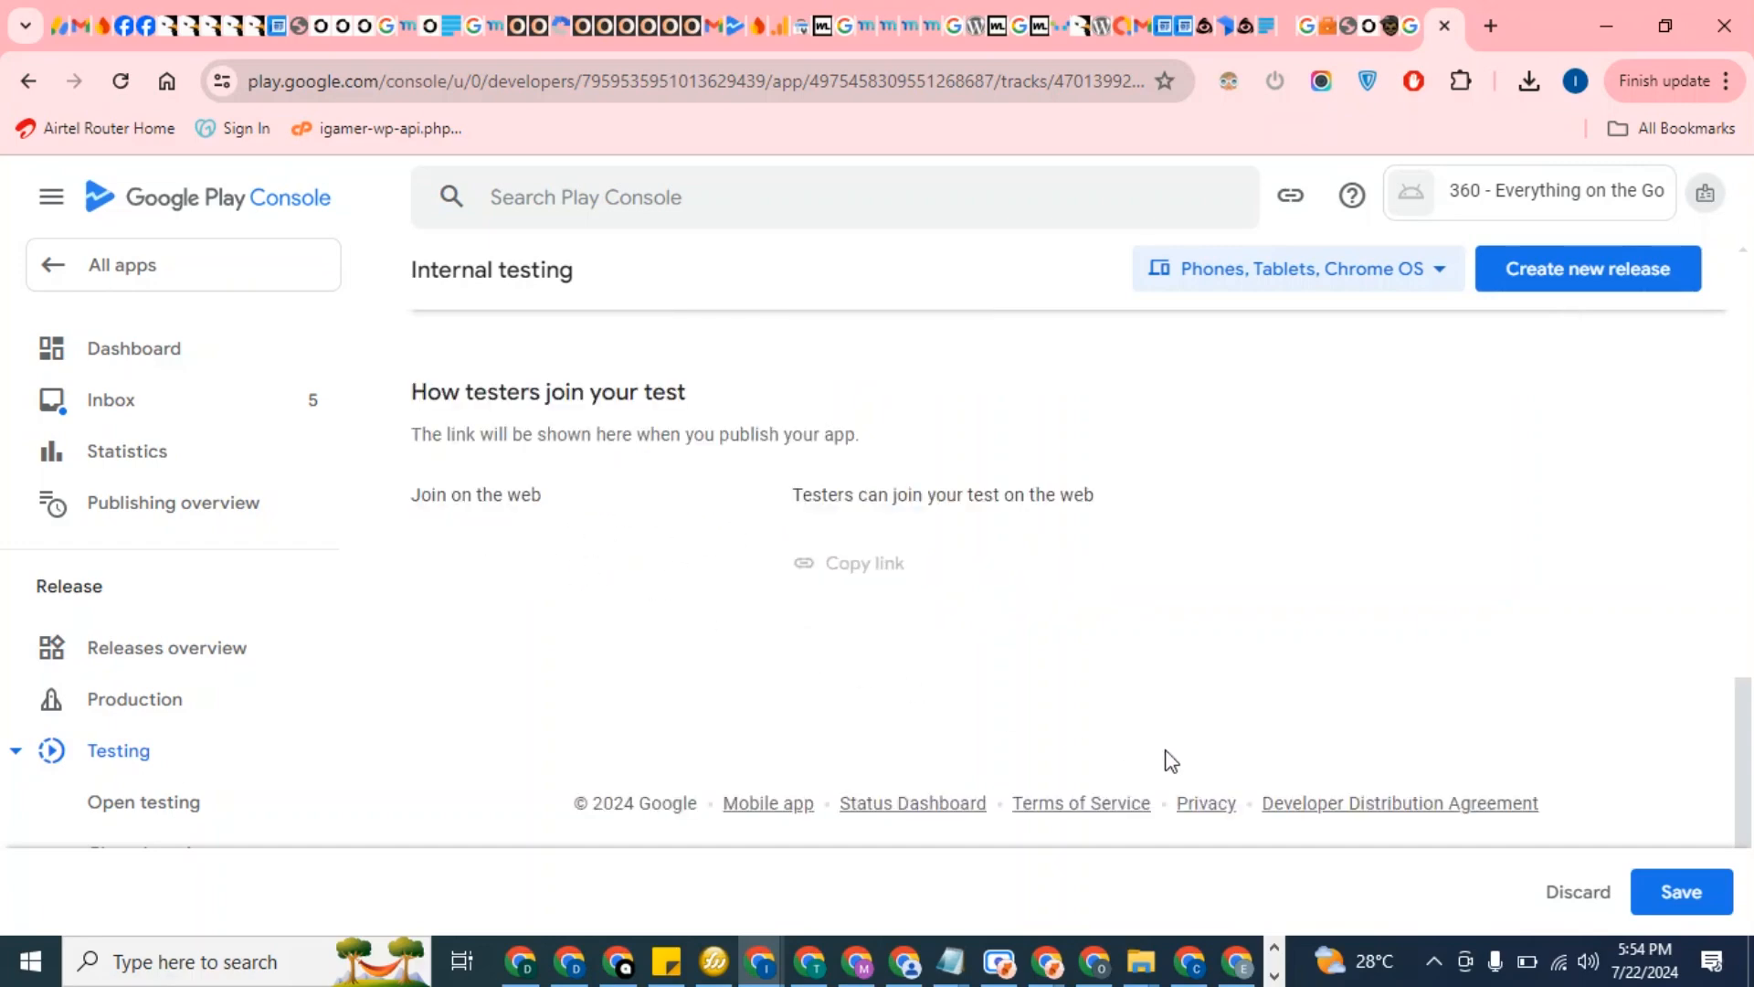
scroll(1168, 749, up, 5)
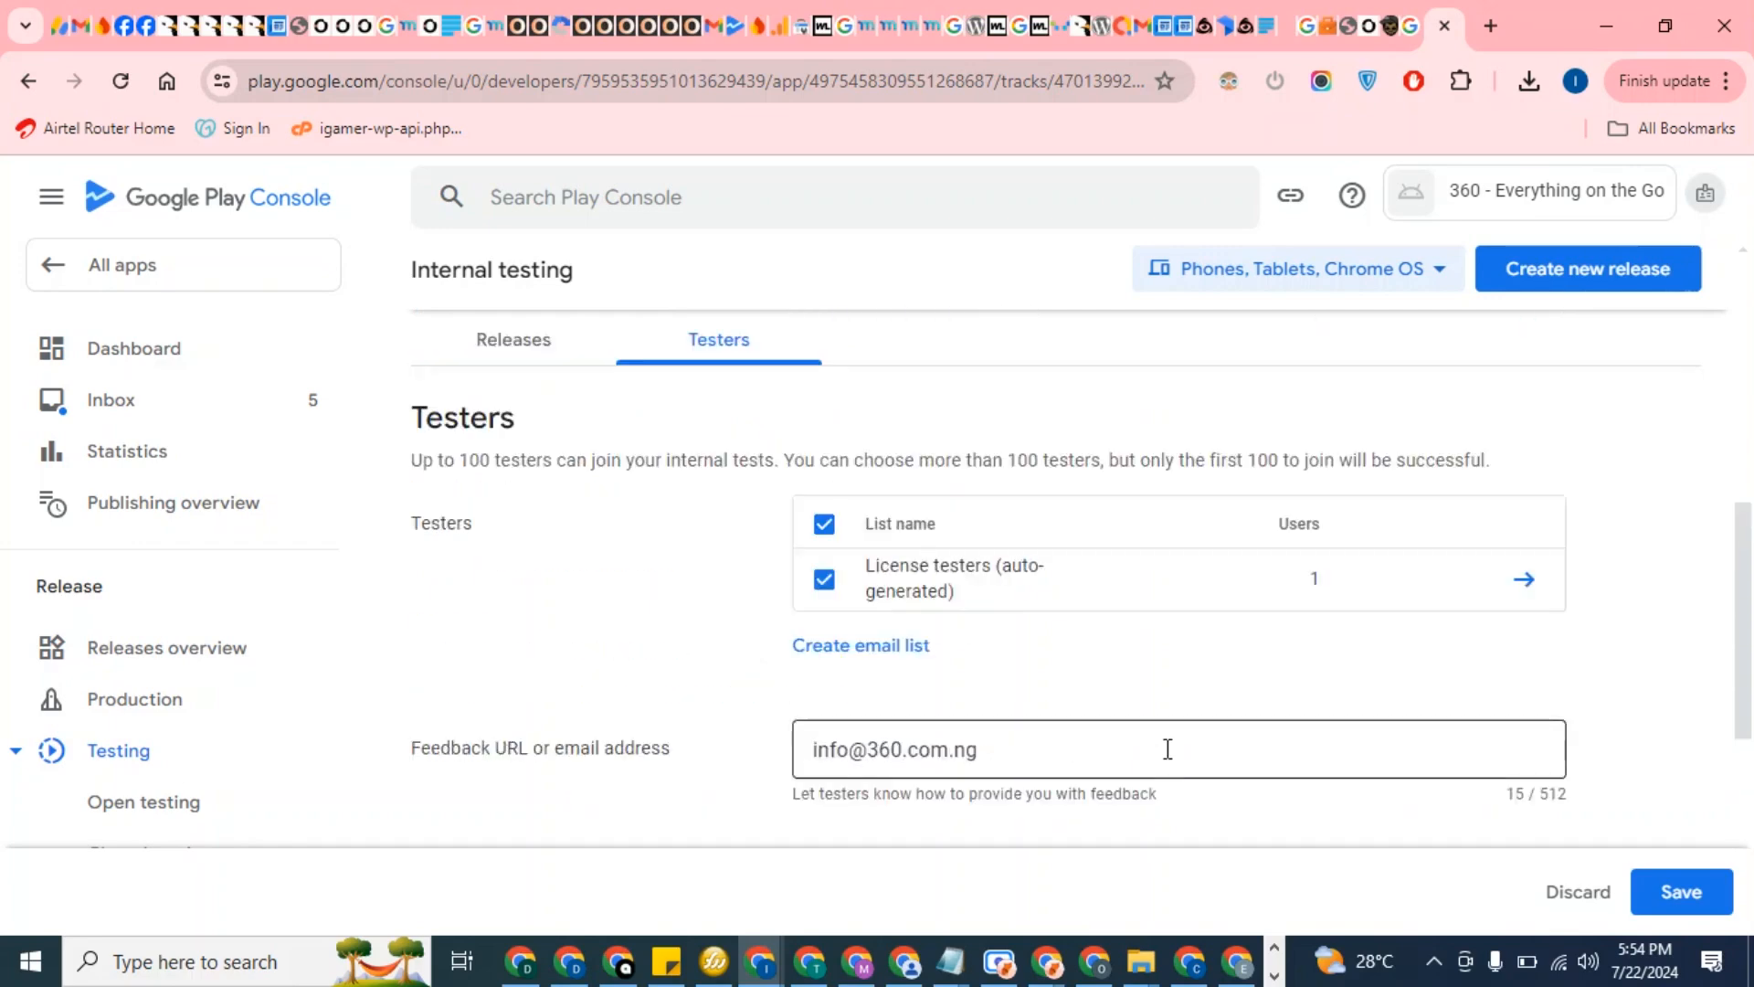
scroll(1167, 753, up, 5)
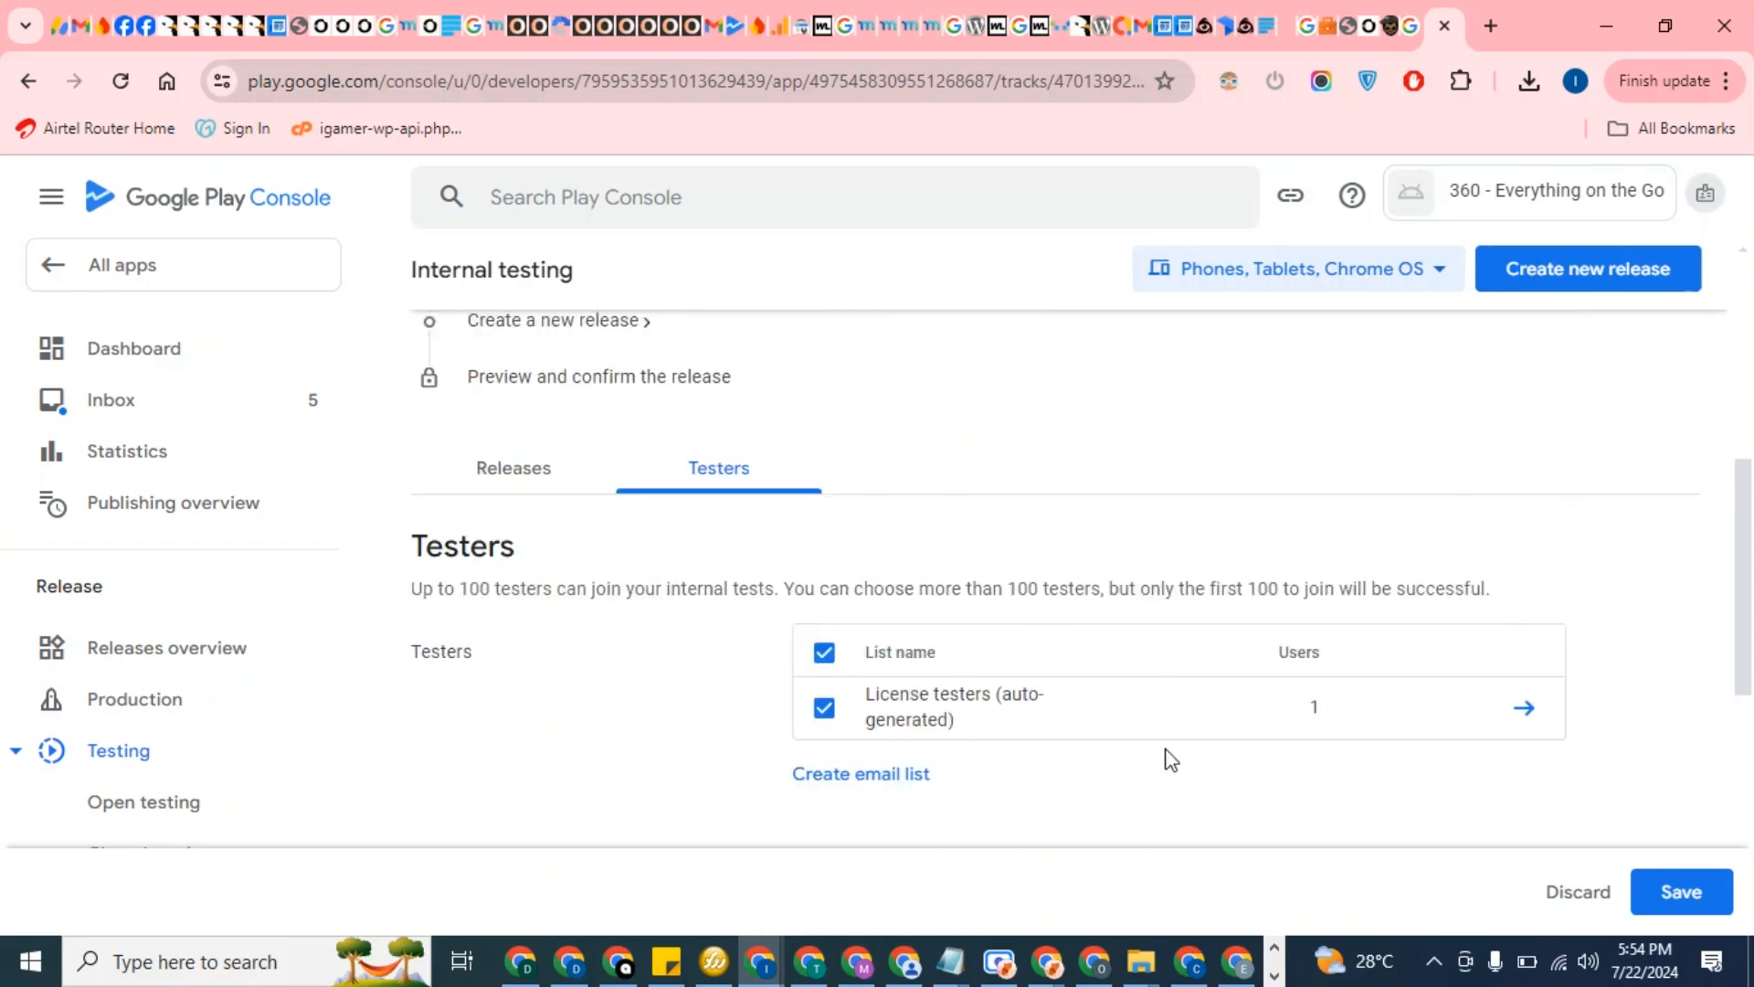
scroll(1169, 758, down, 7)
click(1664, 891)
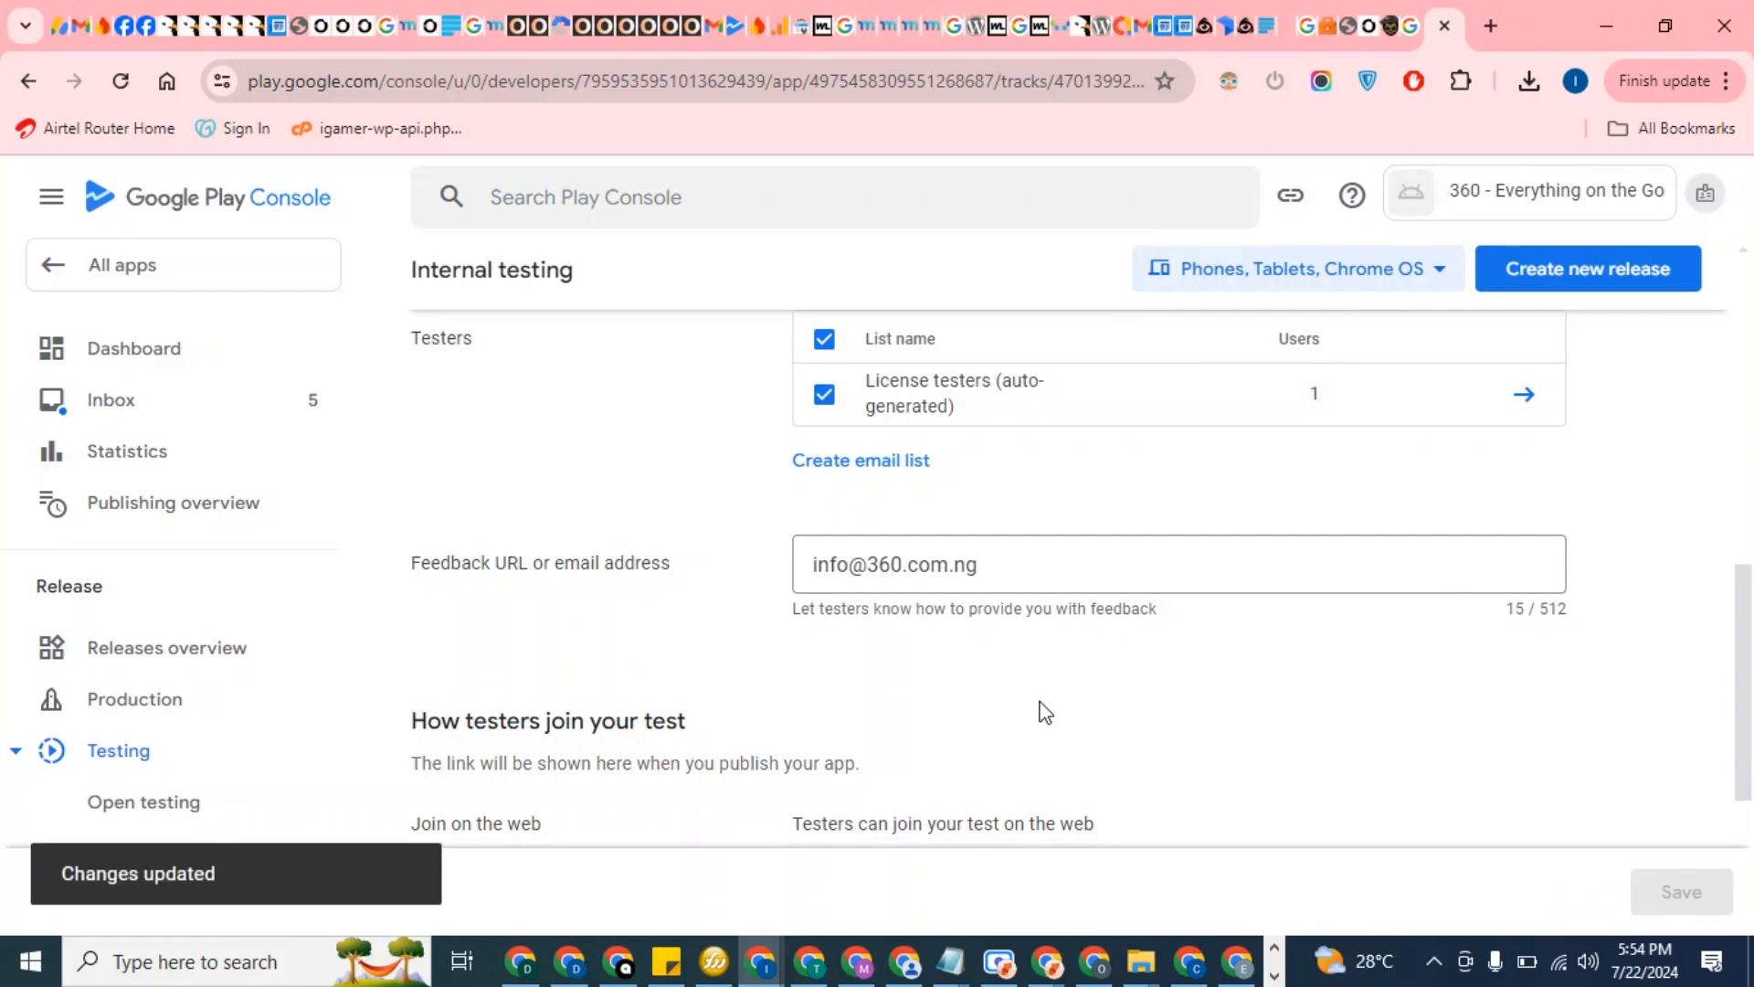
scroll(1045, 711, up, 10)
scroll(1045, 711, down, 4)
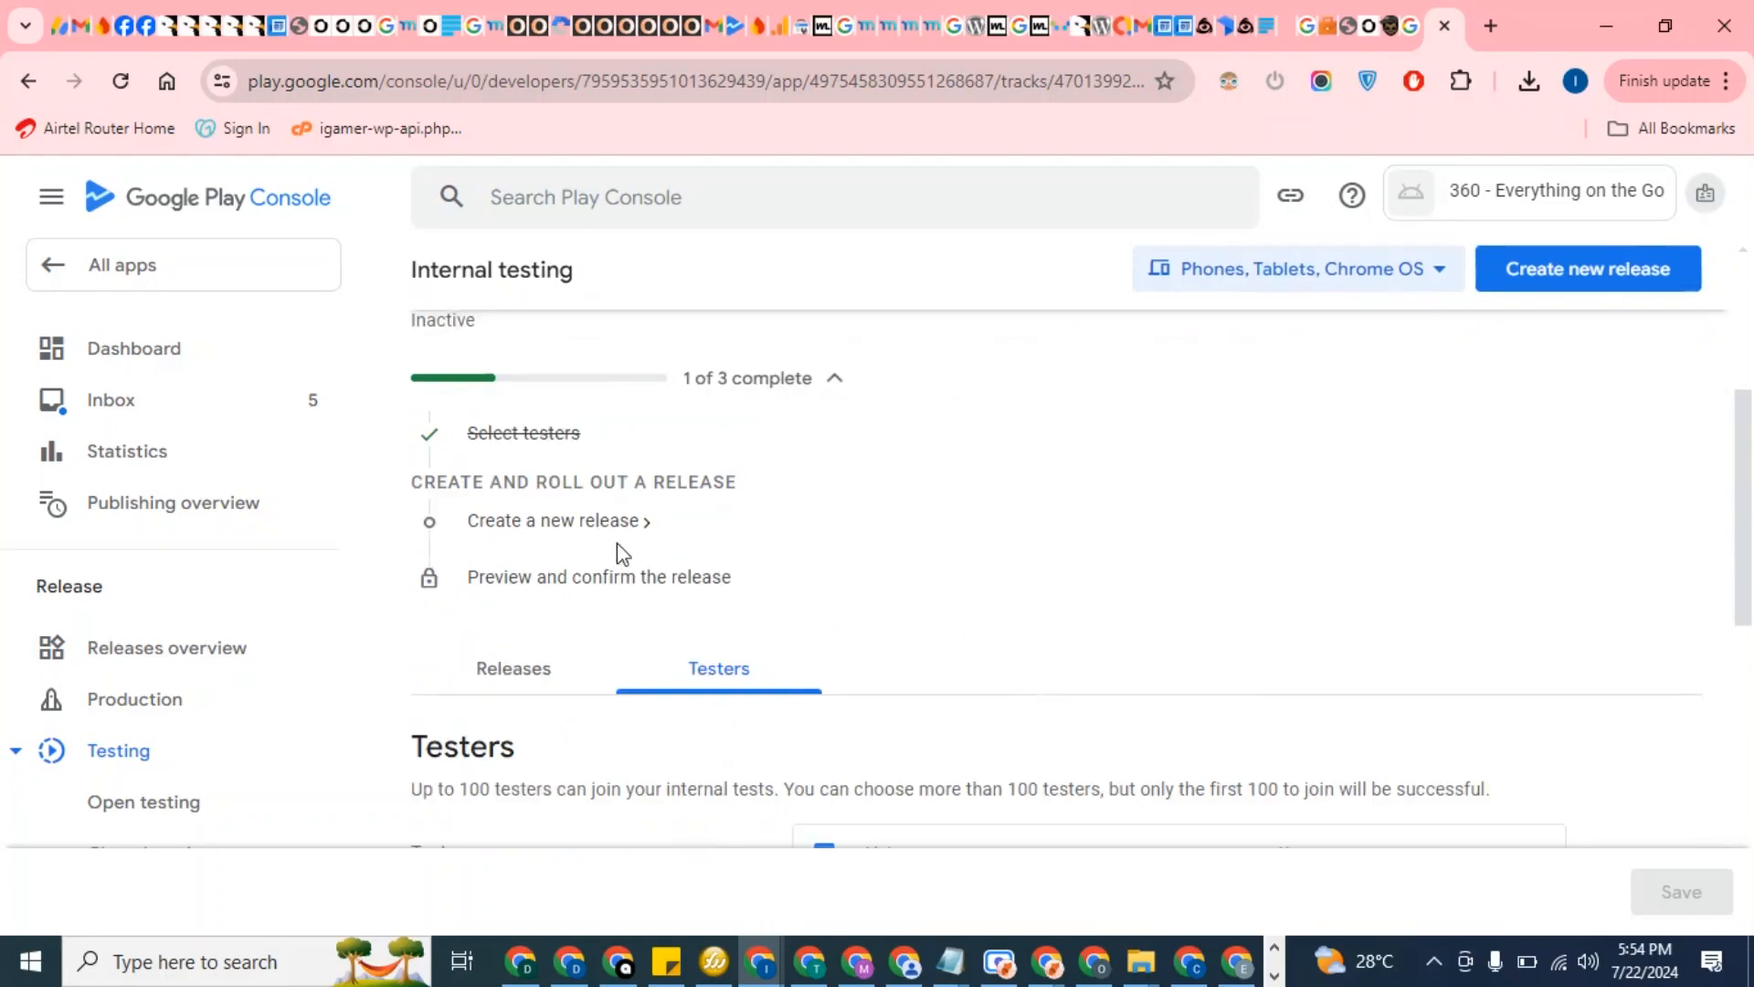
Create a new internal testing release using a Google-generated app signing key
click(581, 537)
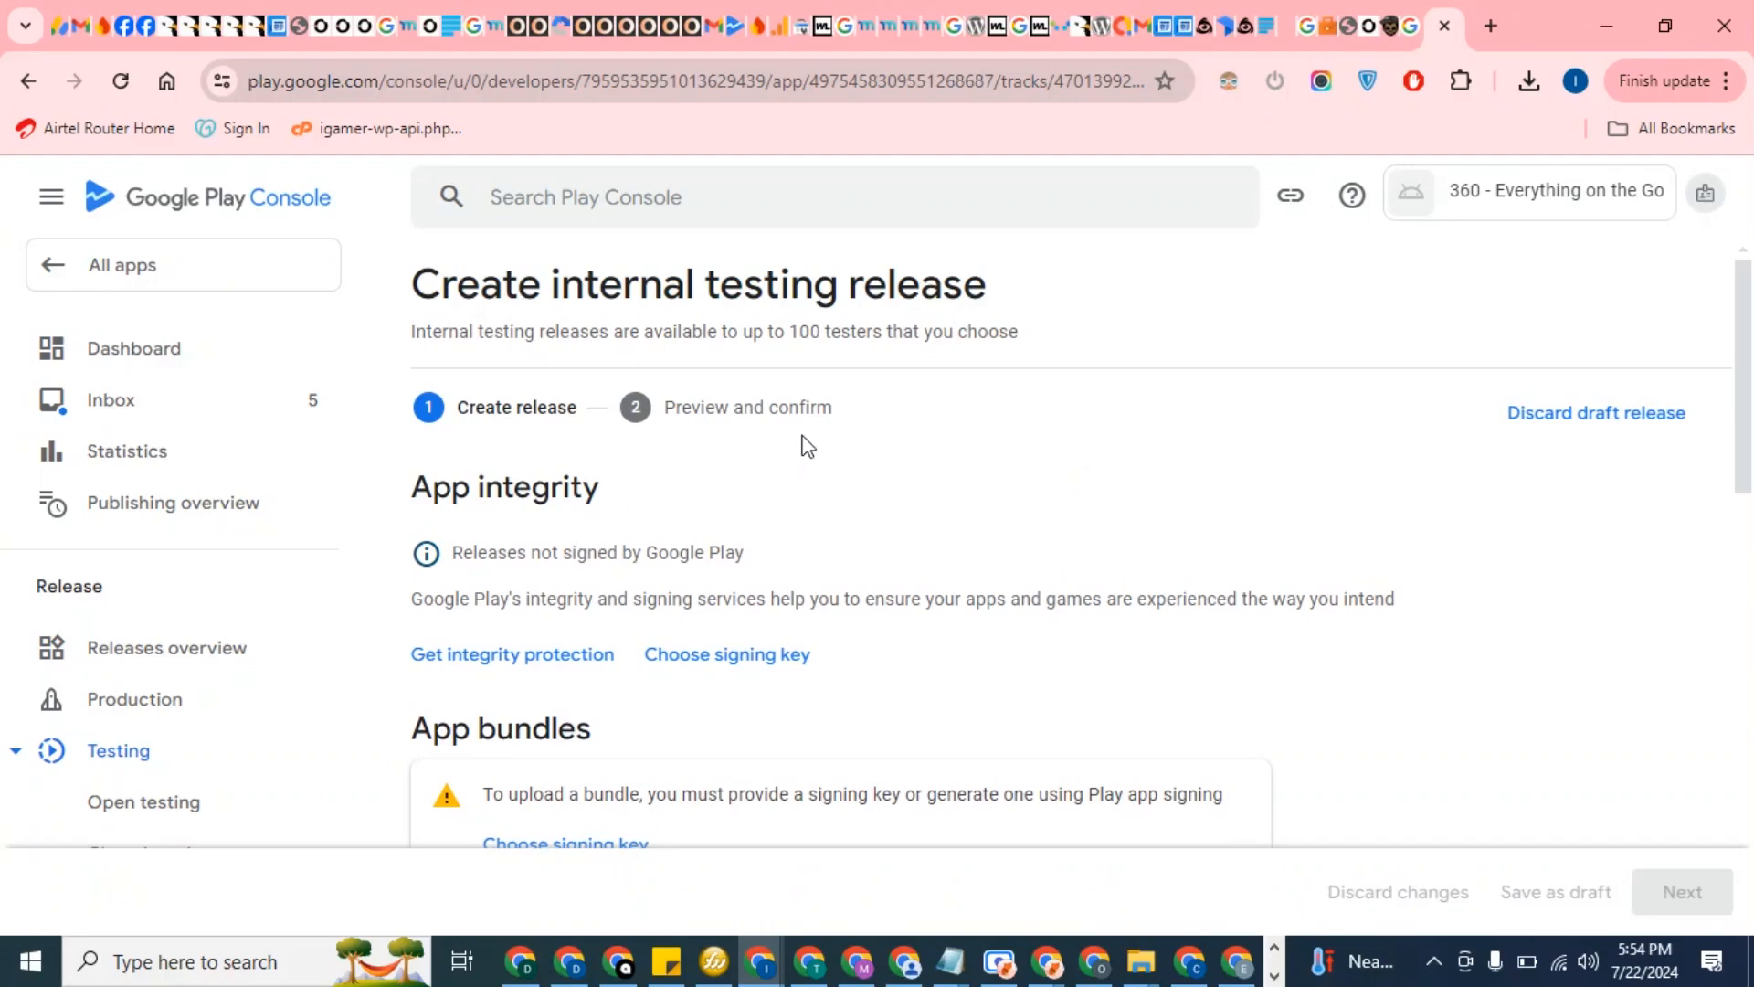
scroll(808, 447, down, 1)
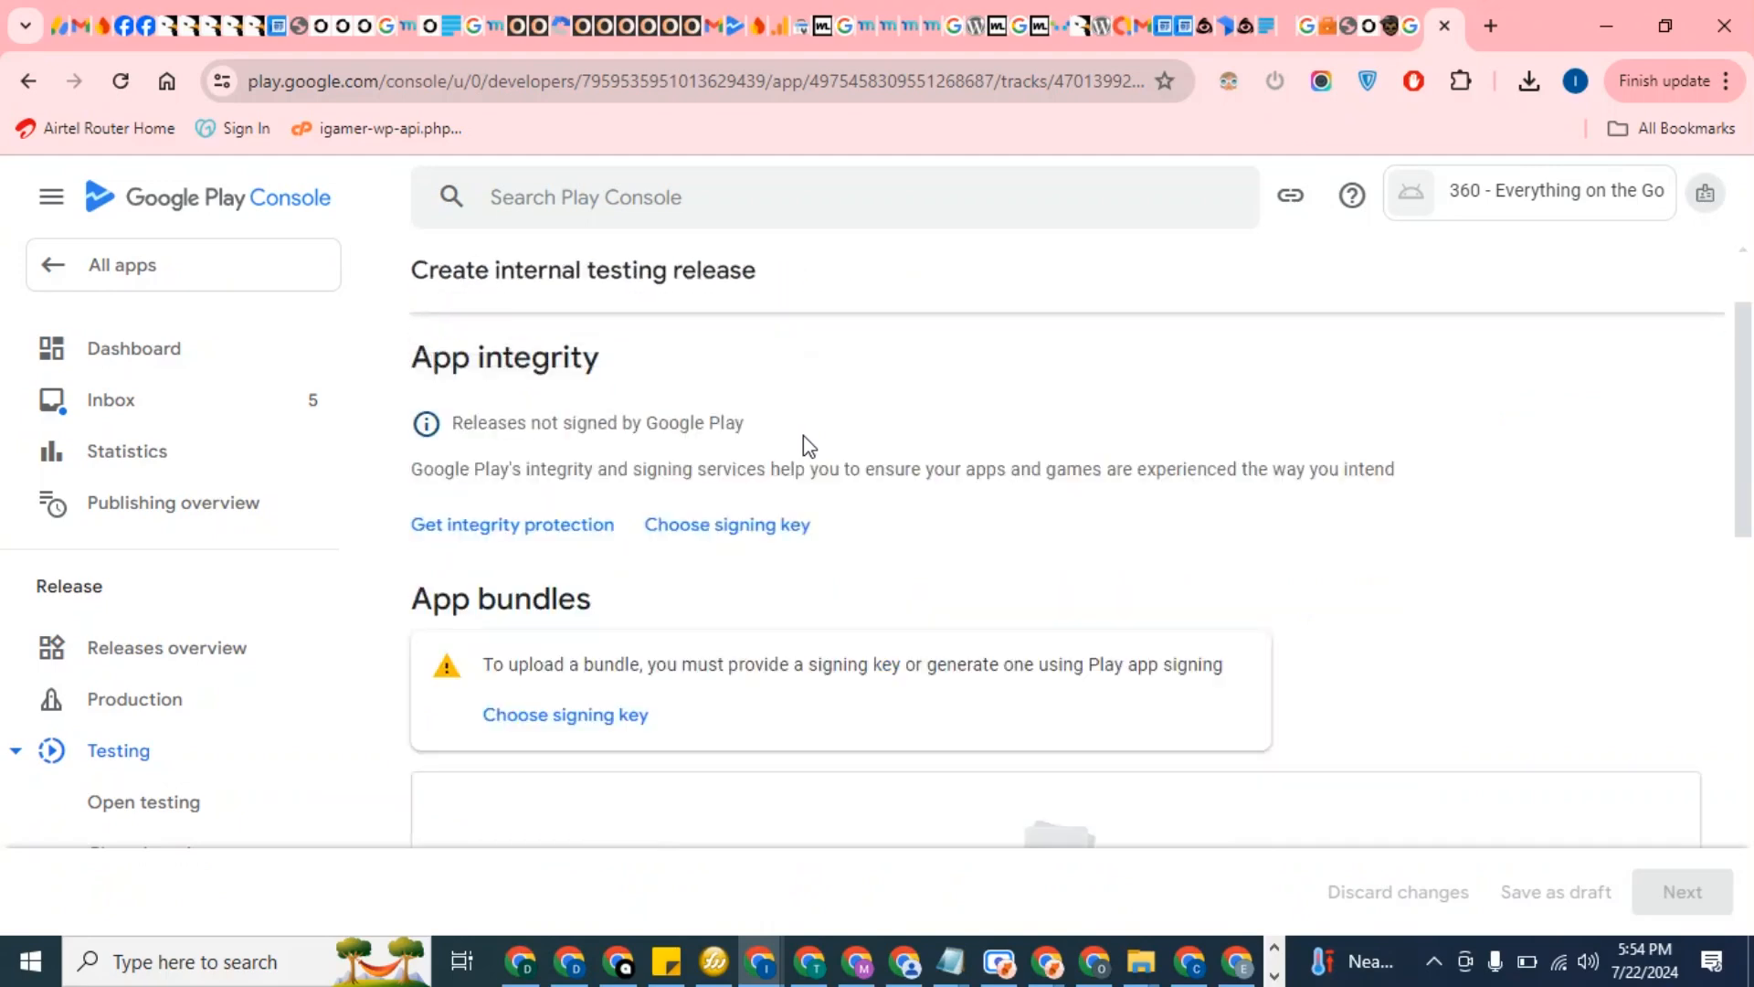
scroll(808, 446, down, 1)
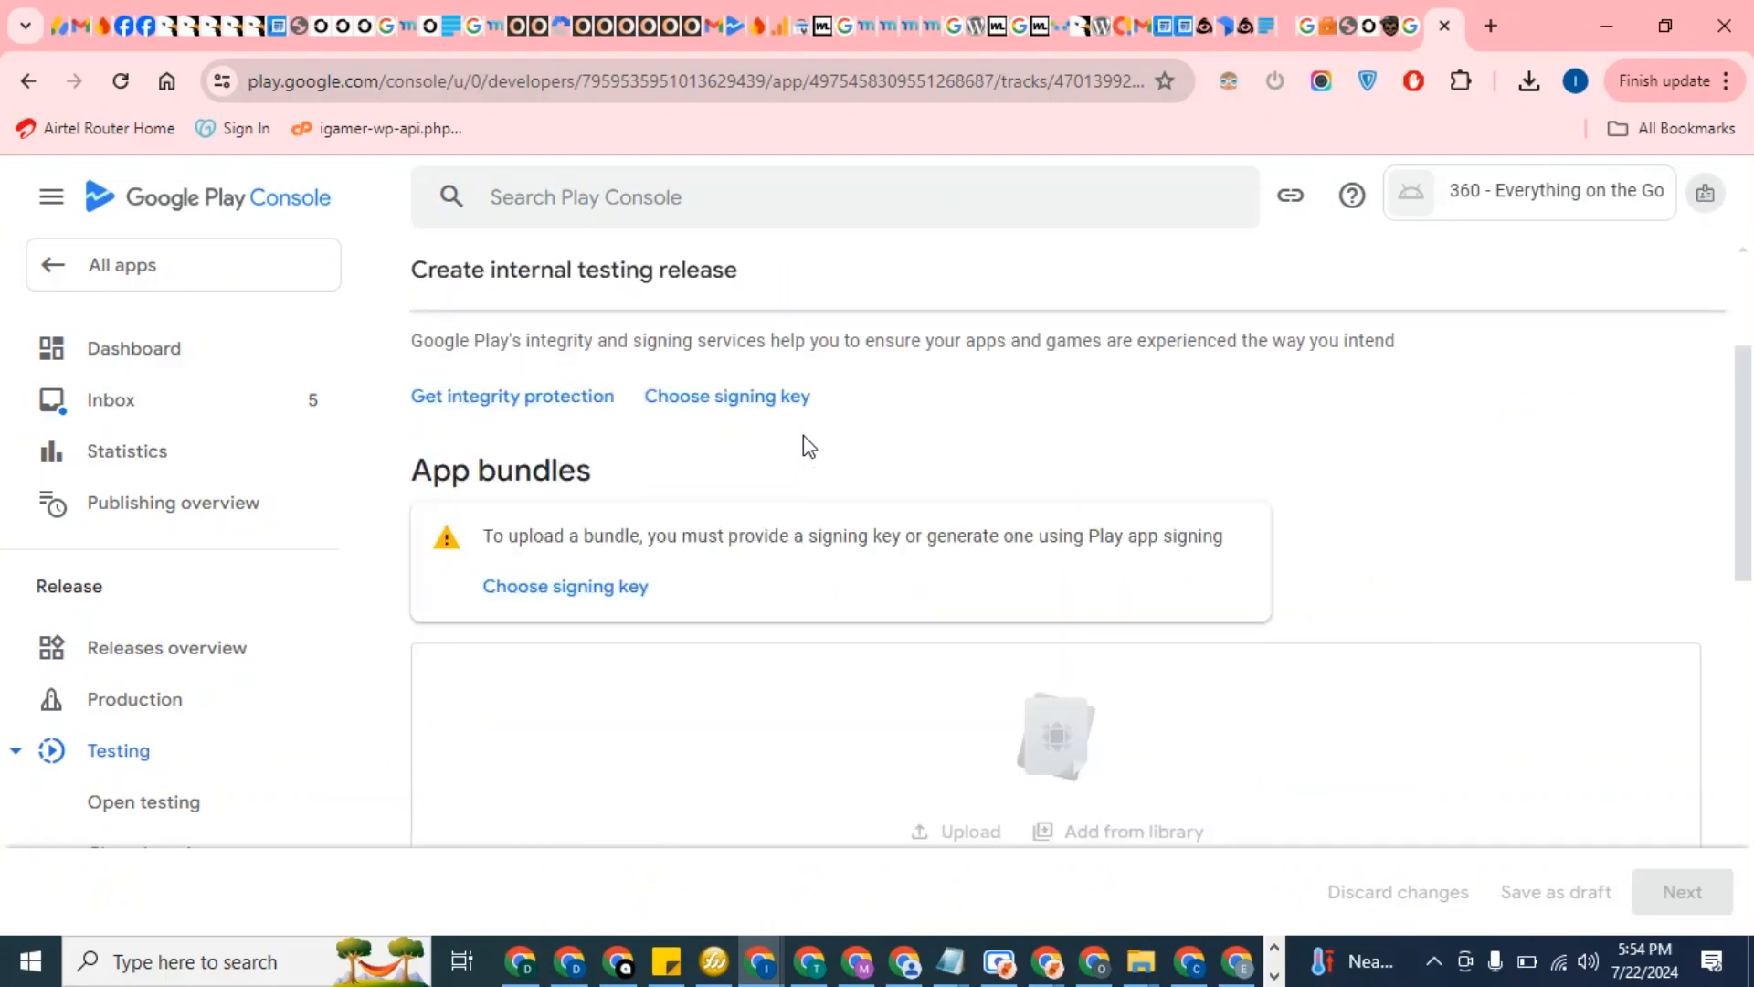
click(591, 592)
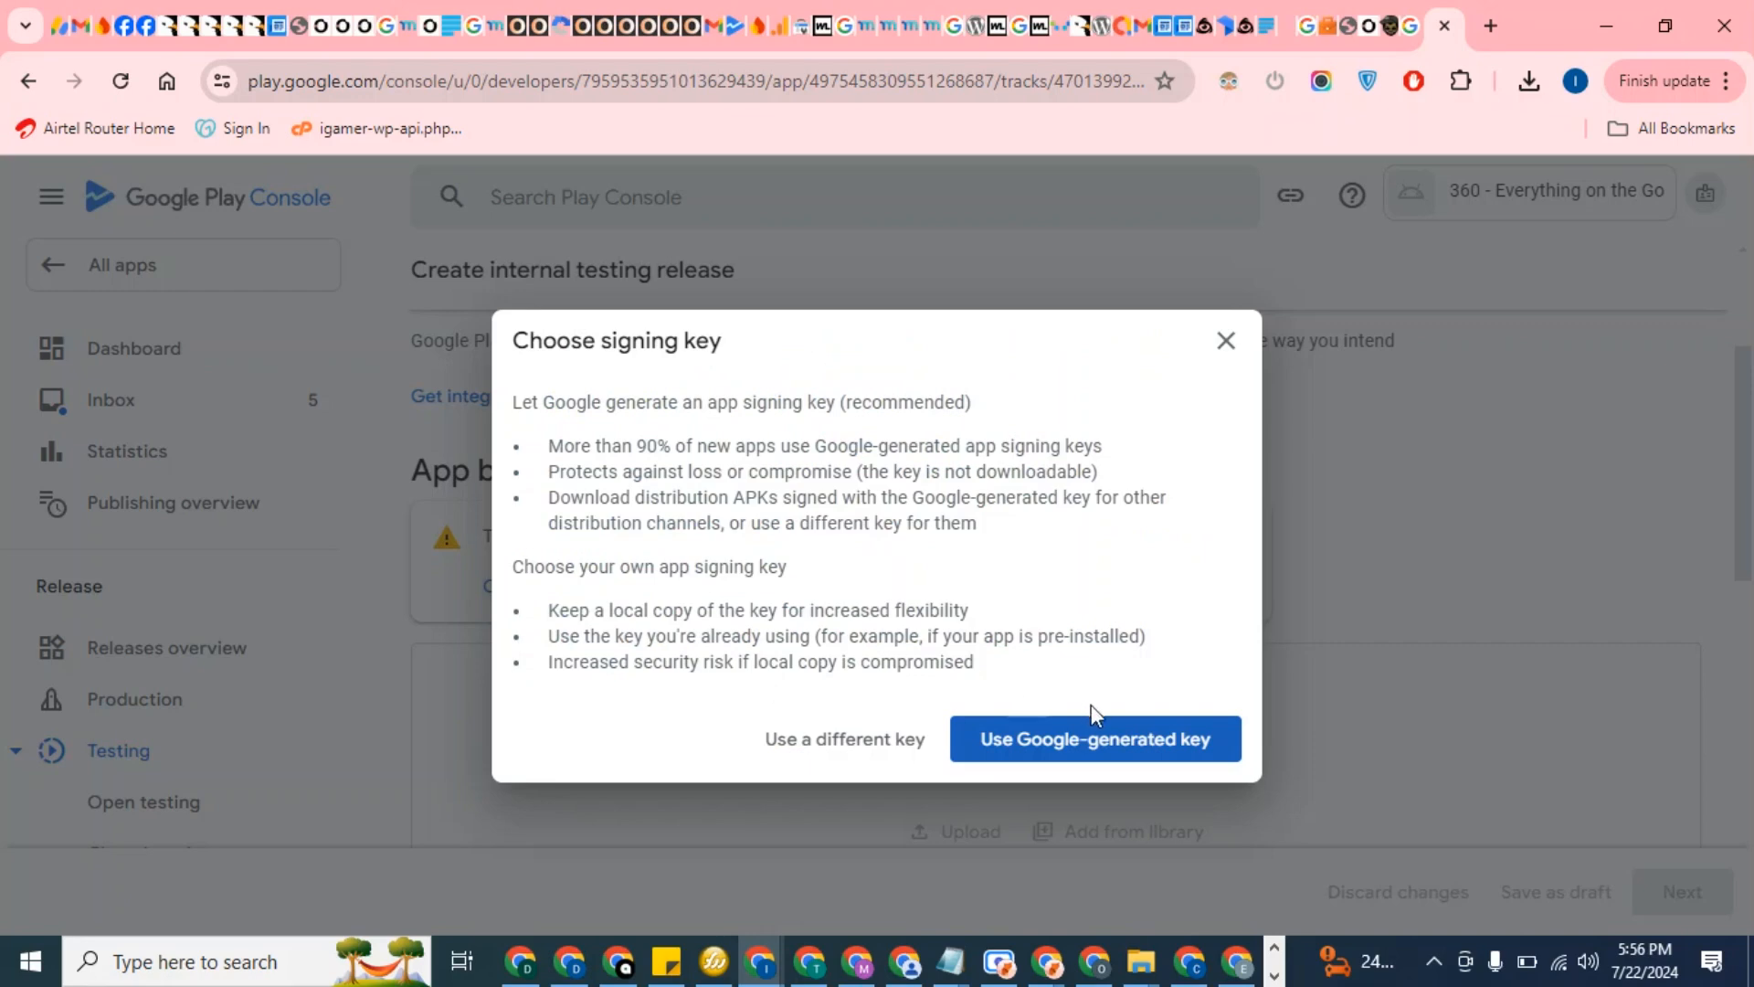
click(1133, 749)
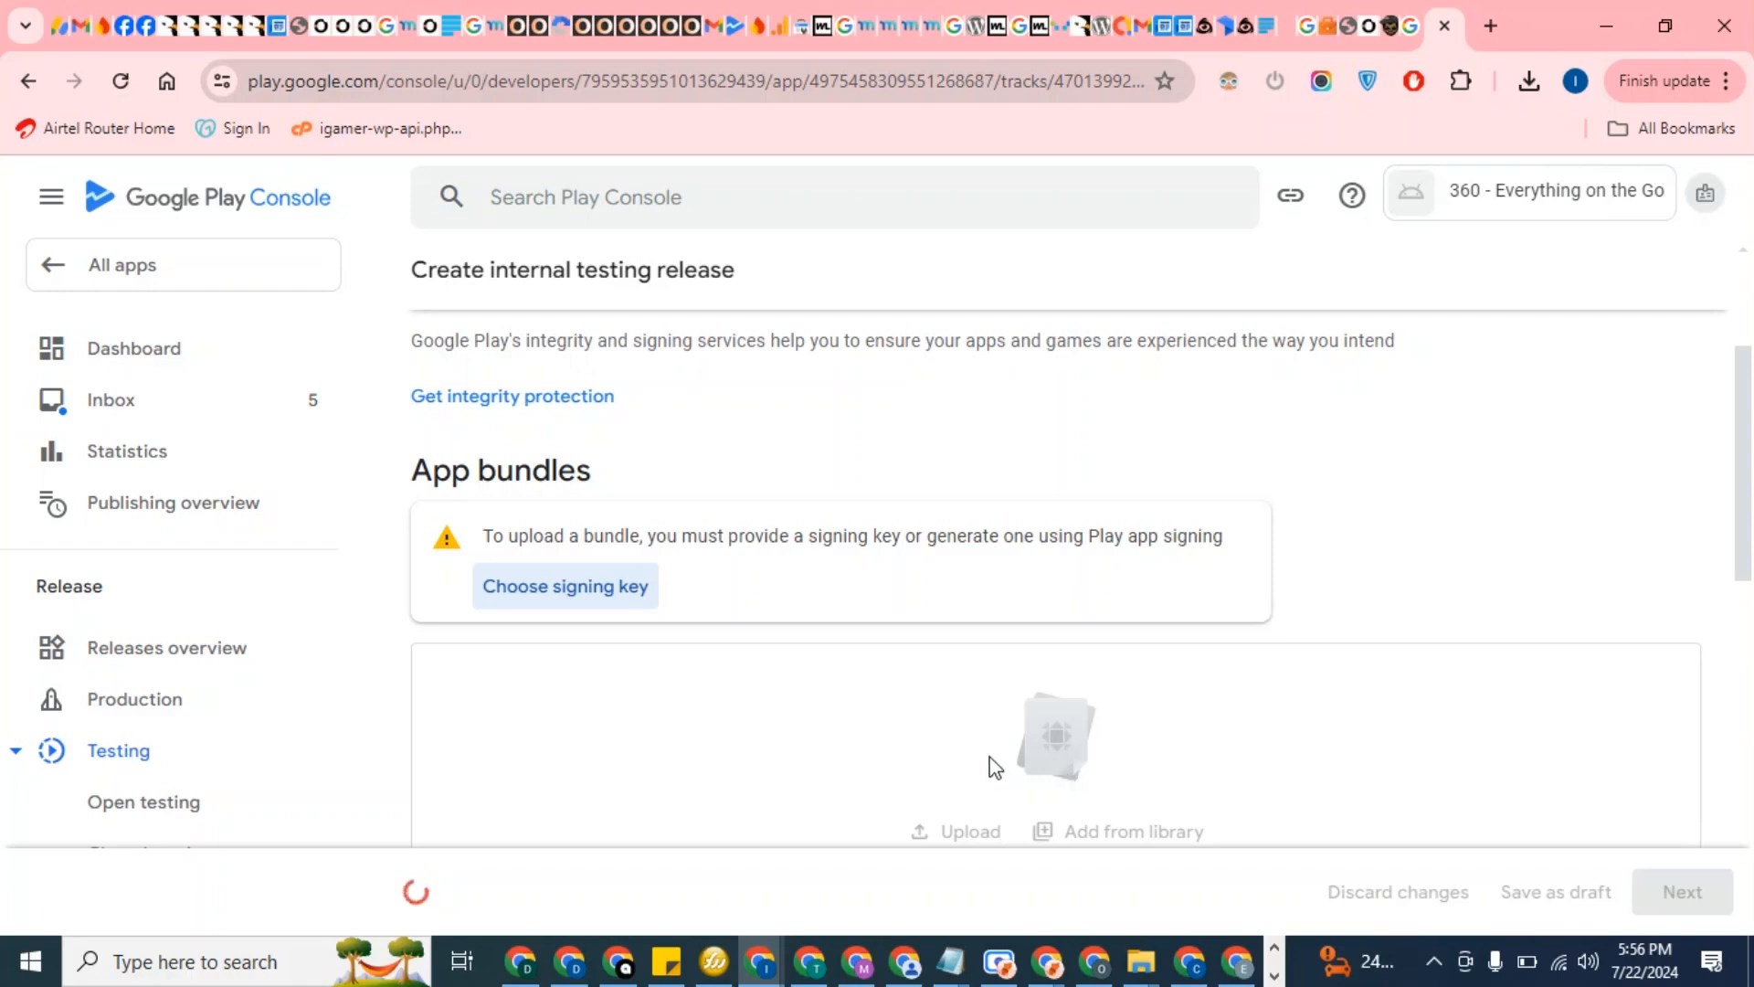
Upload the 360_5_2_1.aab bundle from Downloads into the release's App bundles area
mouse_move(762, 969)
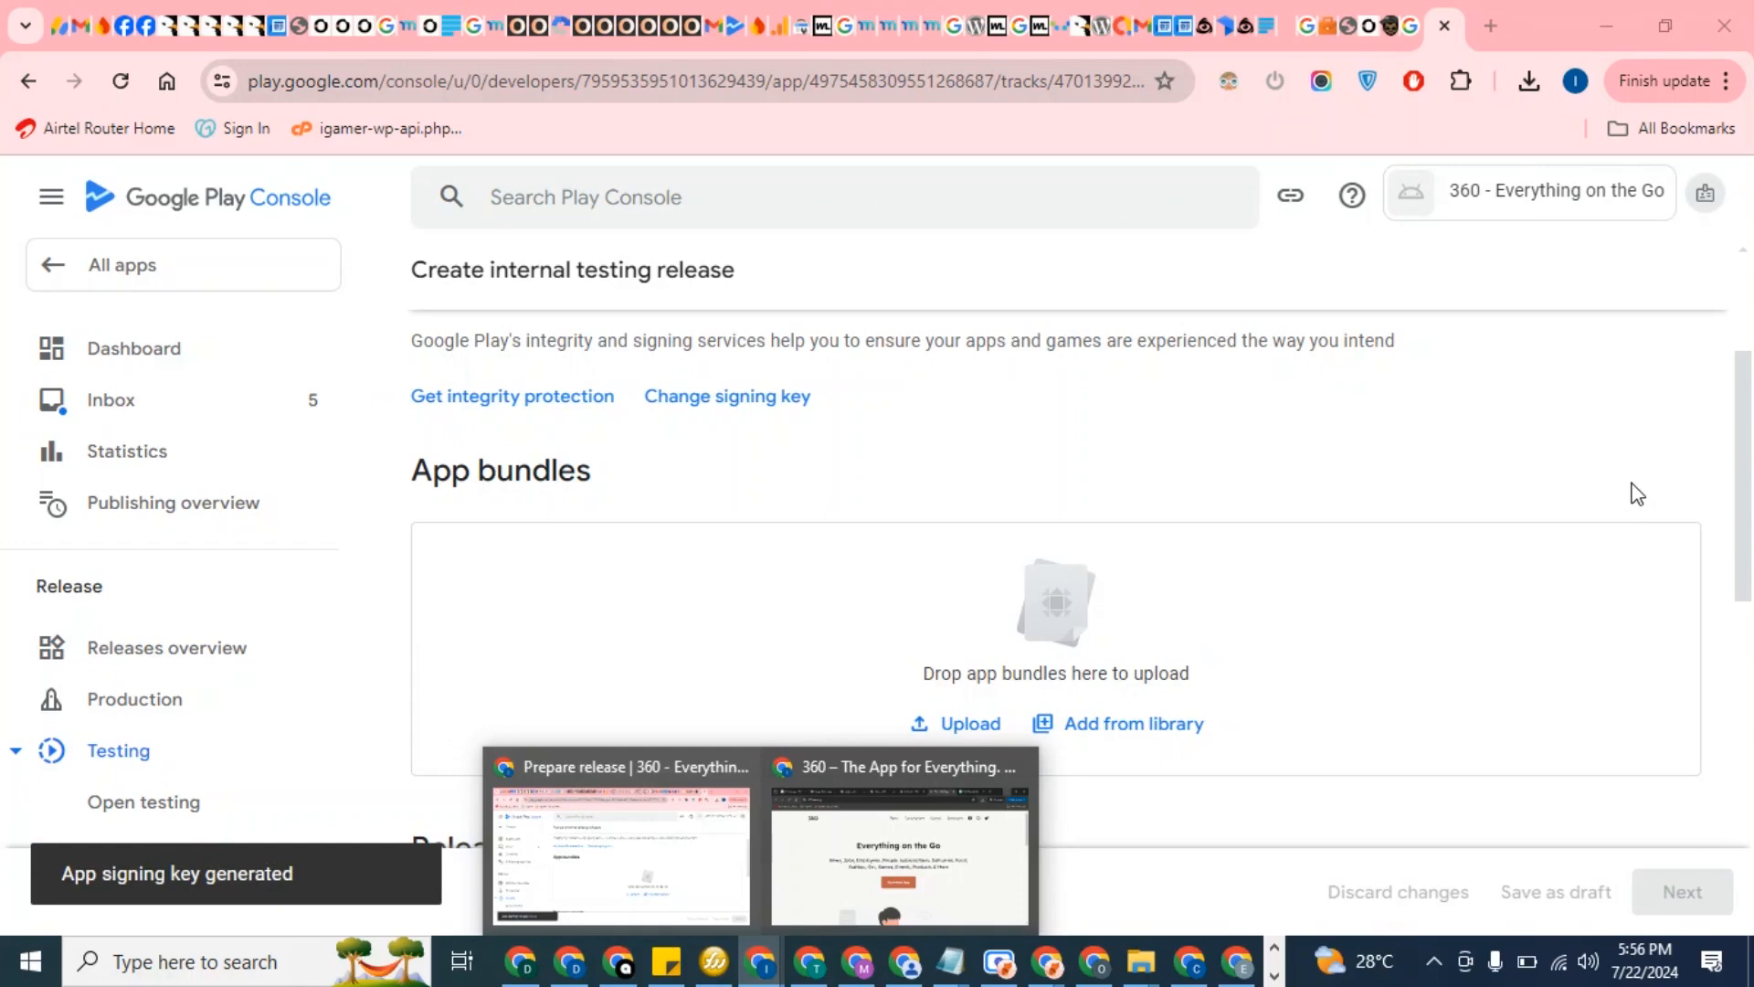
scroll(859, 599, up, 3)
scroll(856, 599, down, 7)
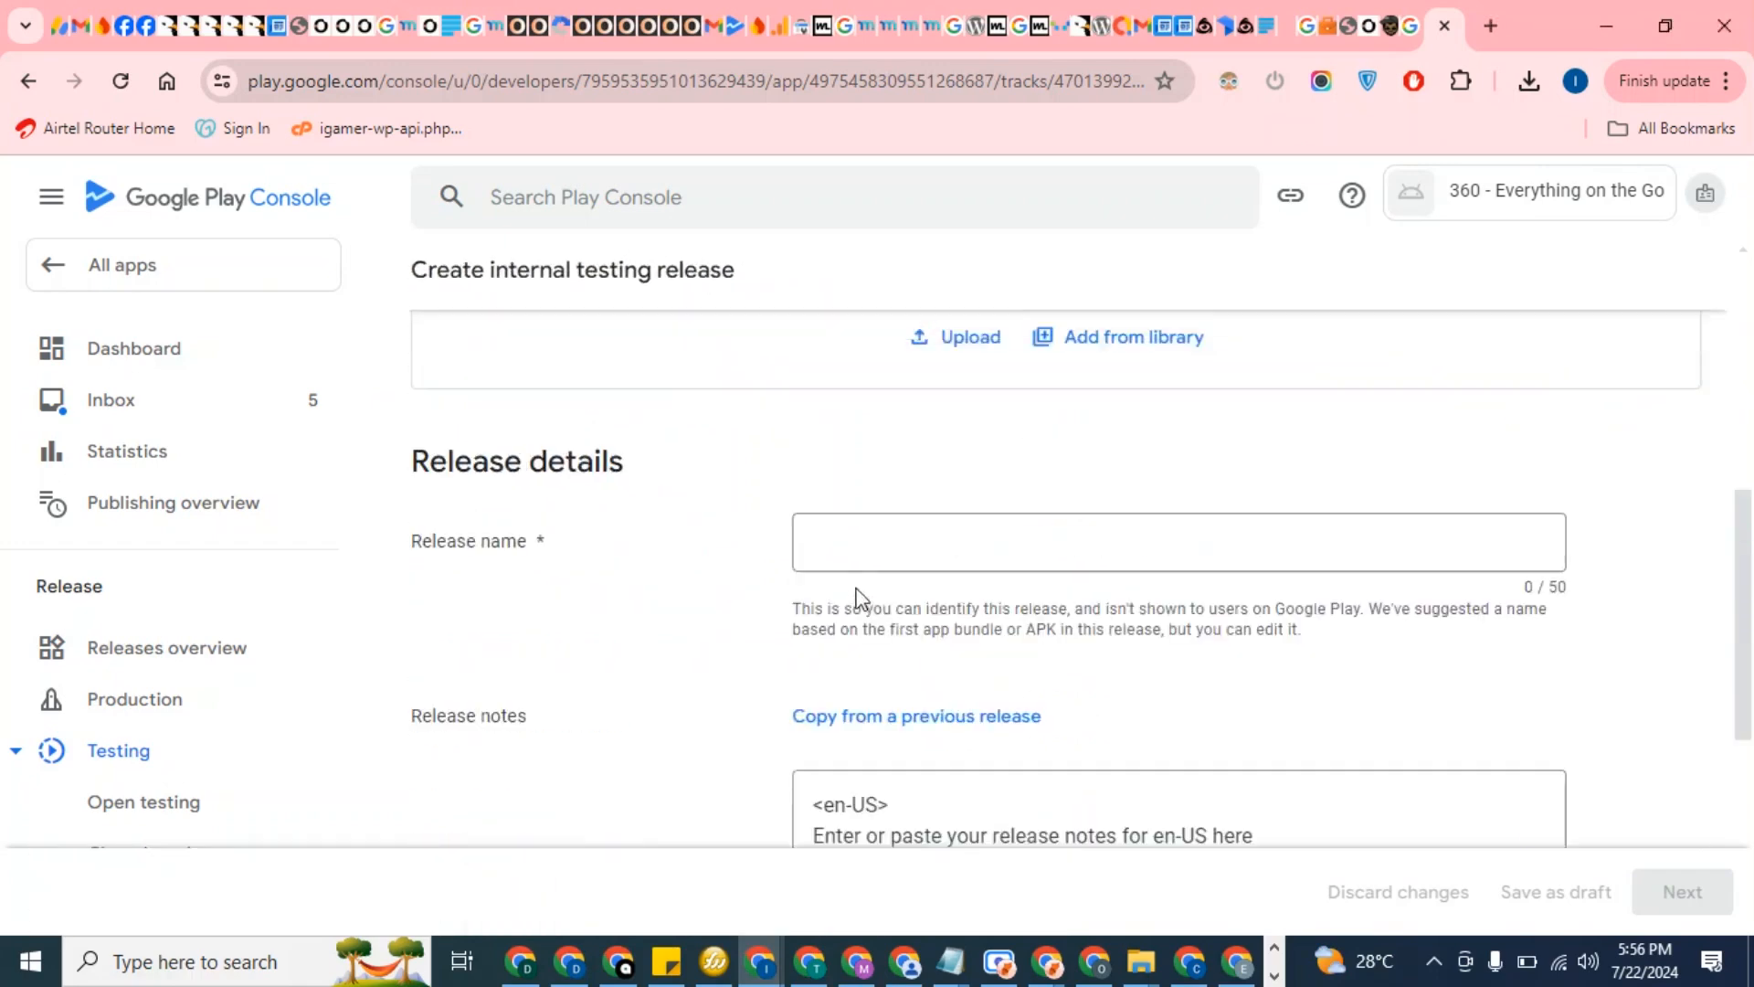
scroll(854, 596, up, 3)
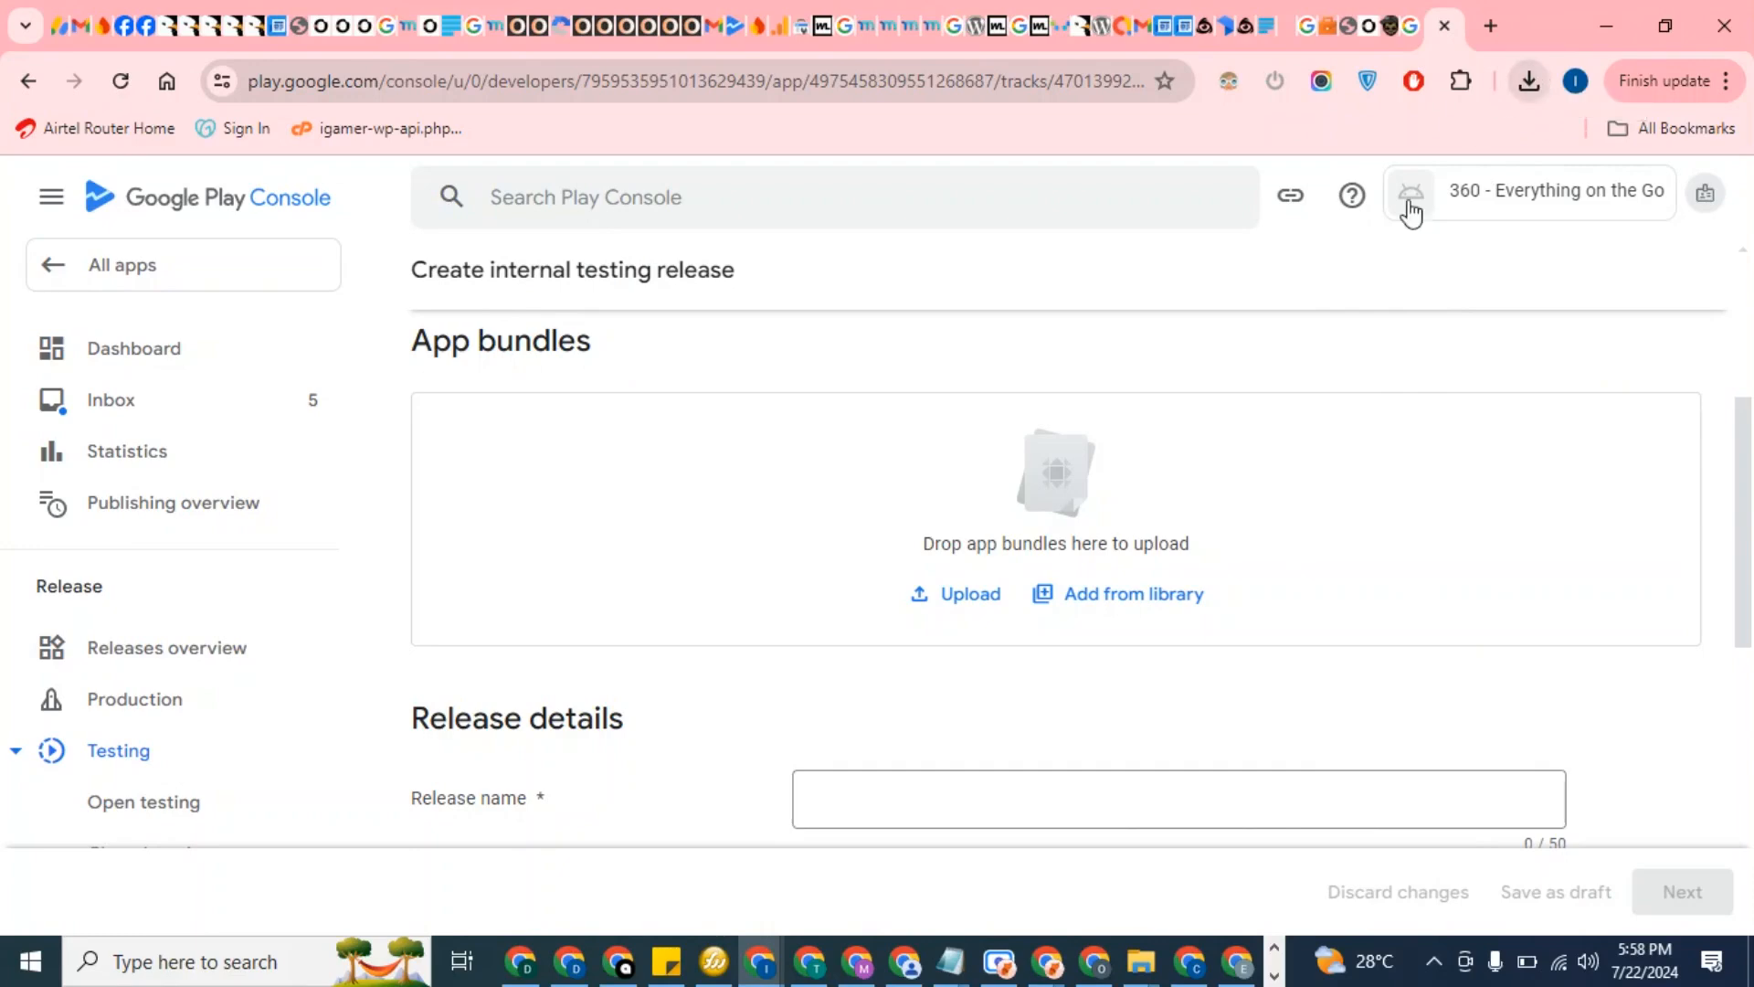
mouse_move(1141, 966)
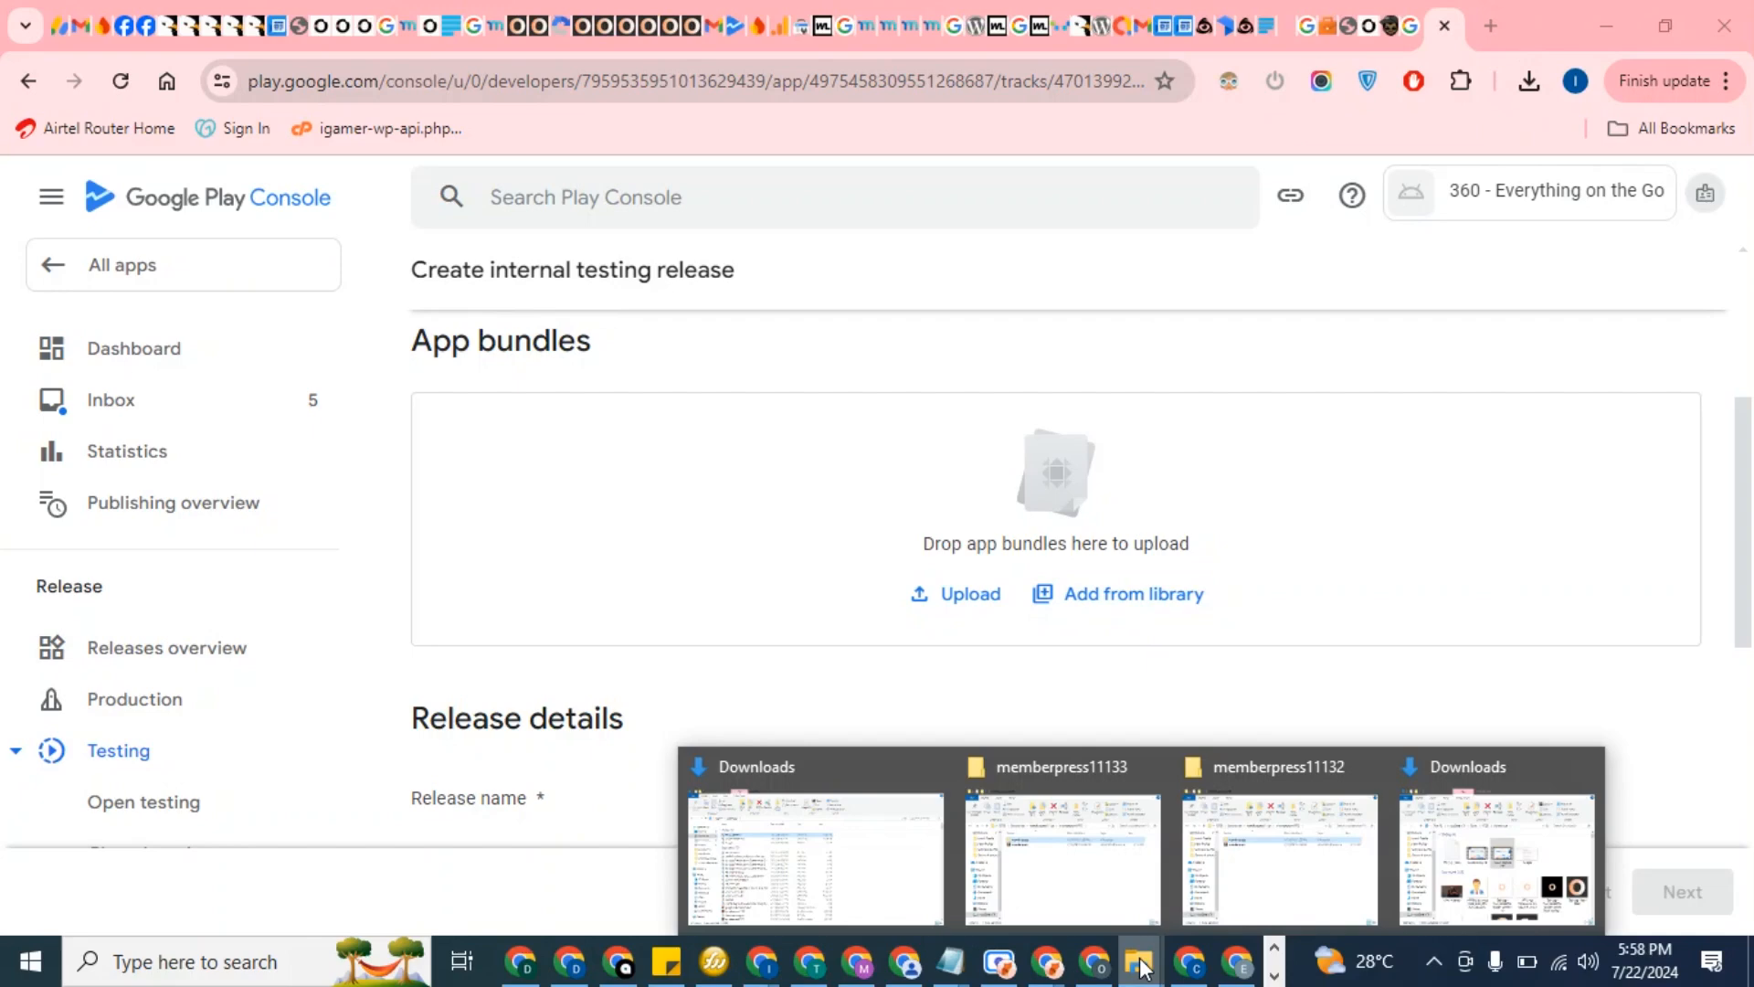
click(1525, 812)
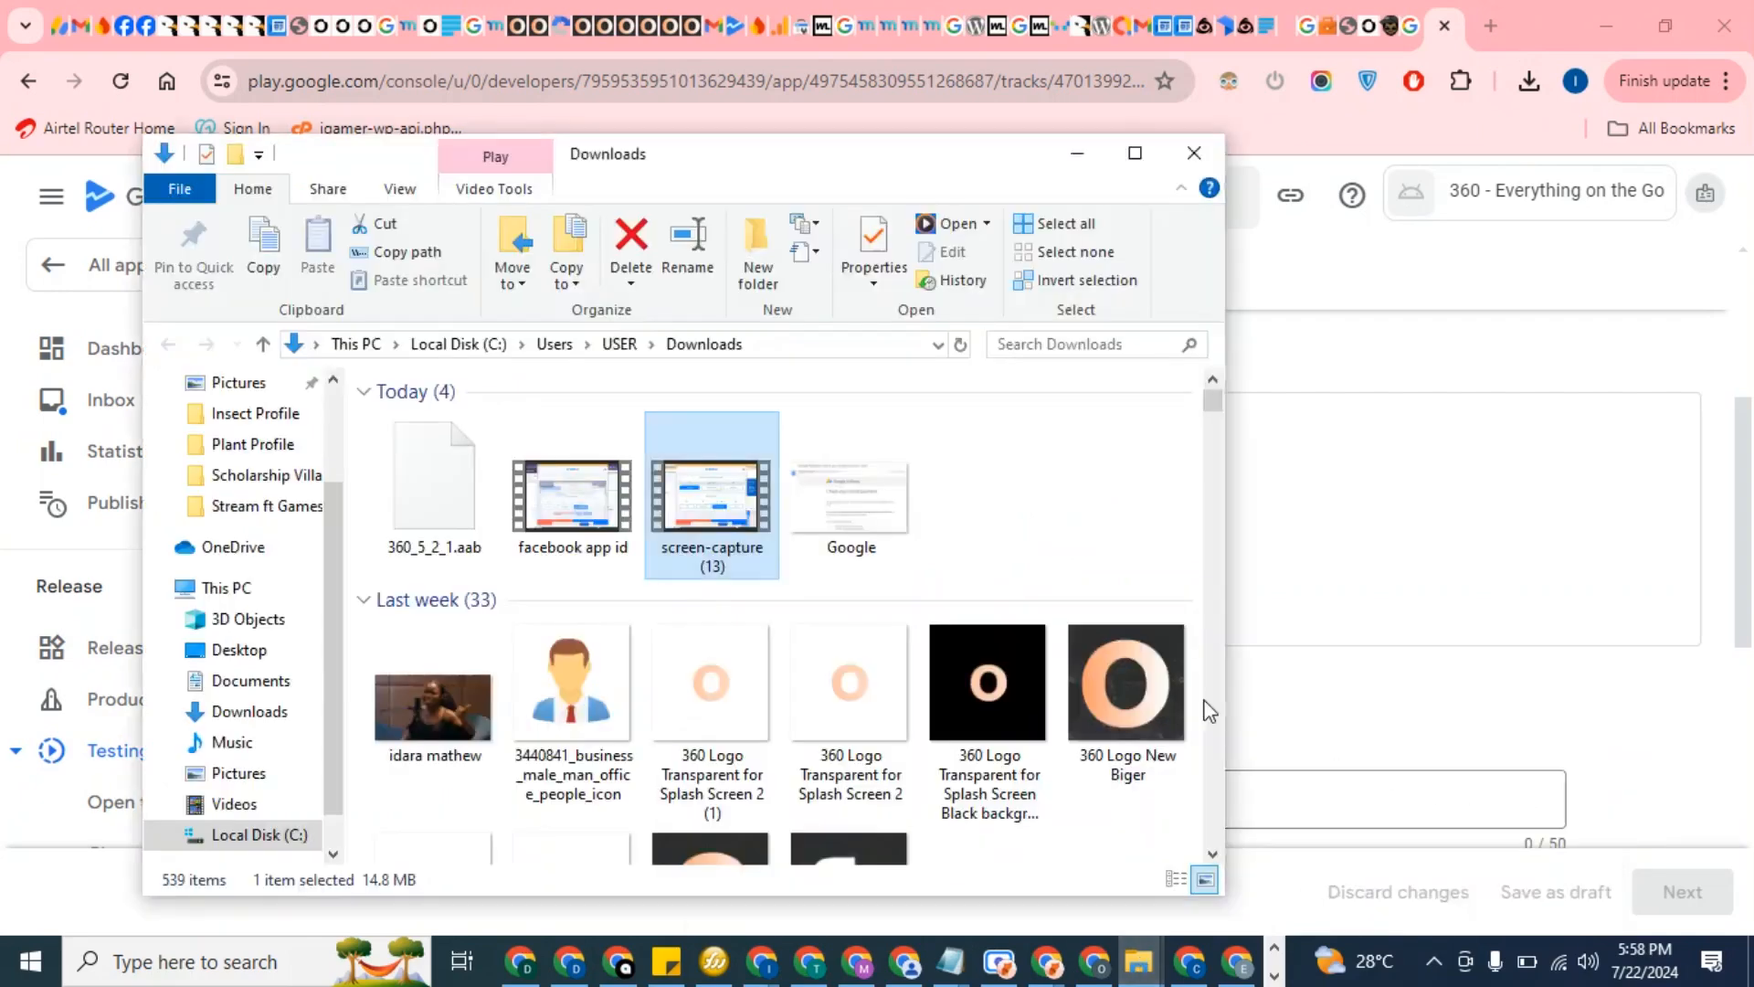
drag(446, 458, 1423, 608)
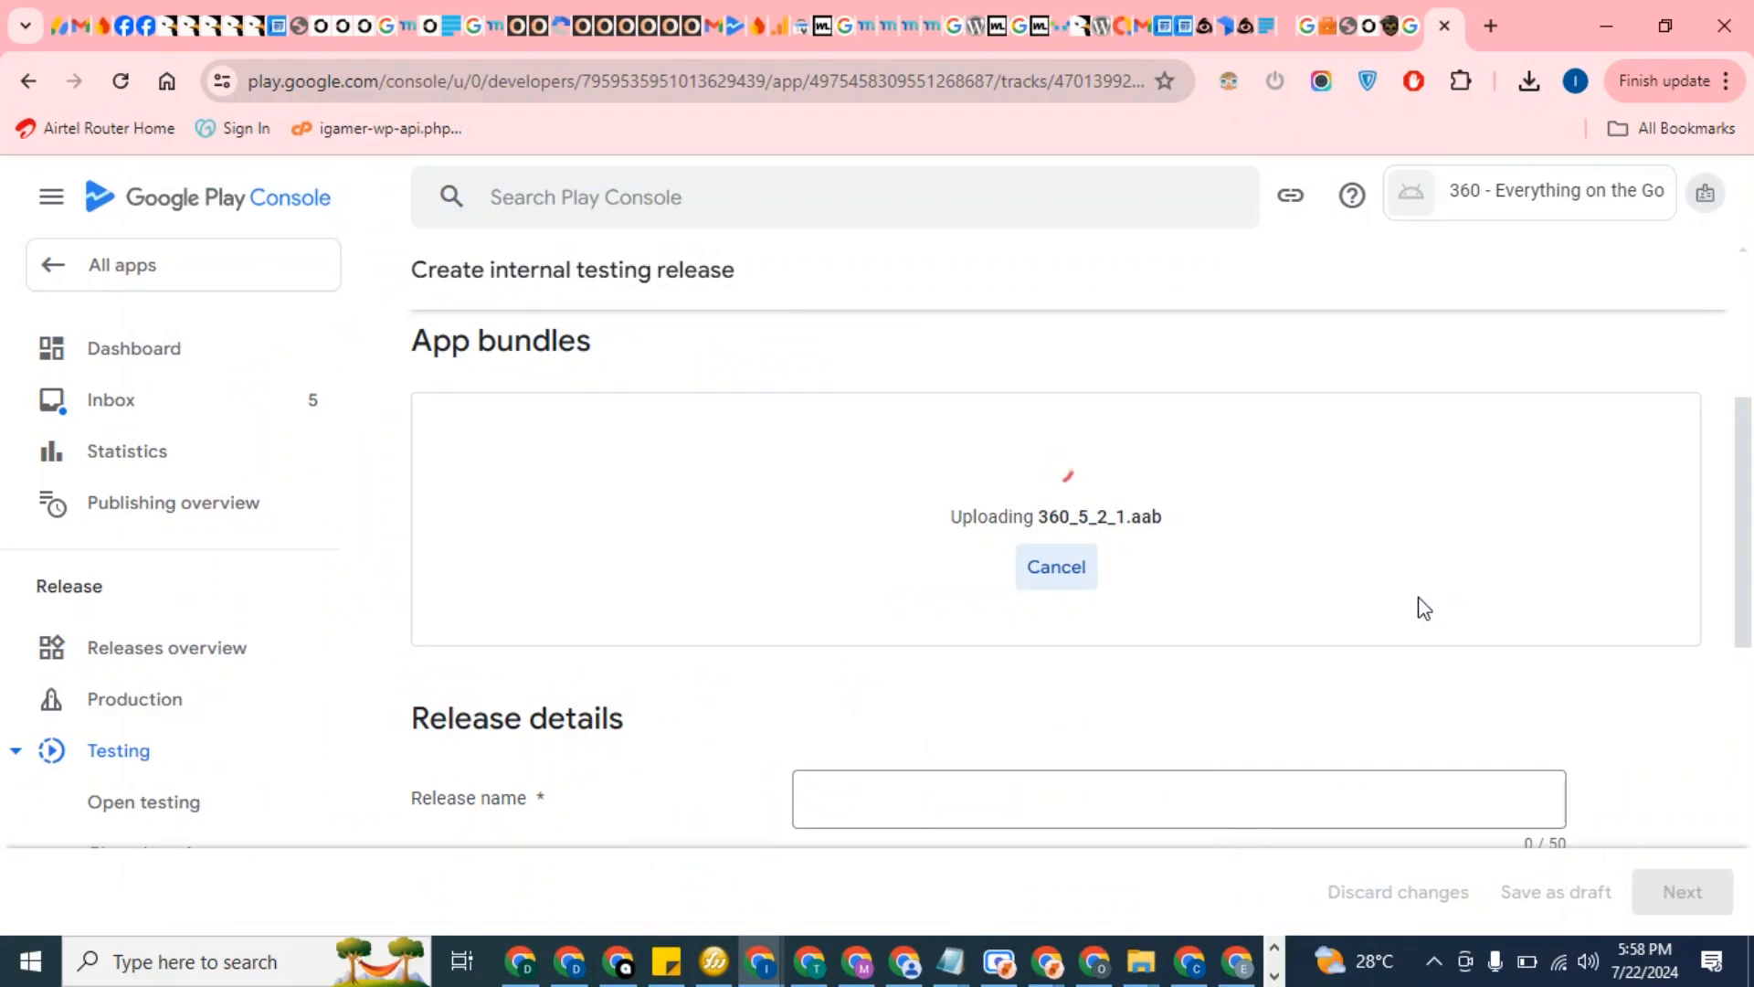